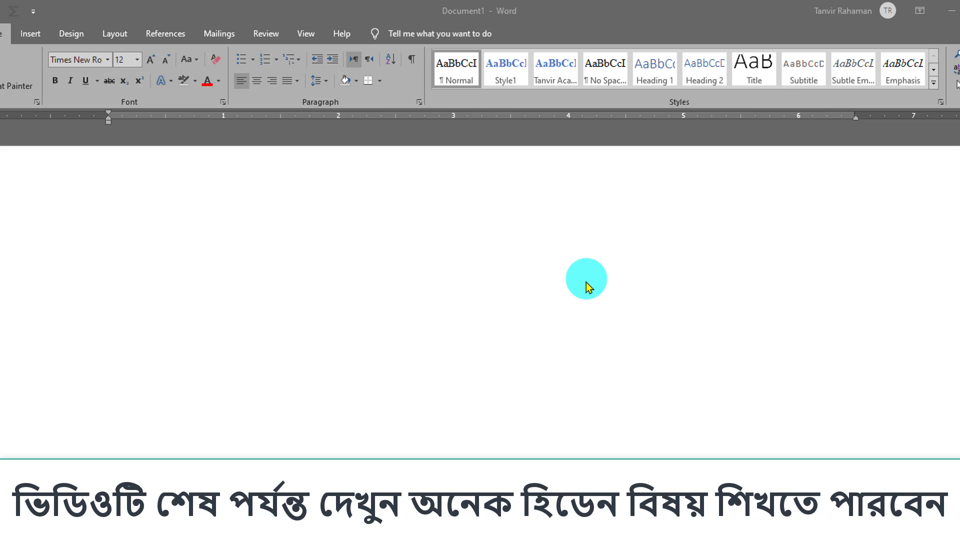
# Annotate the screen with an arrow from Home to the Paragraph group and a rectangle around that group, and exit drawing mode.
pyautogui.hotkey('ctrl', '2')
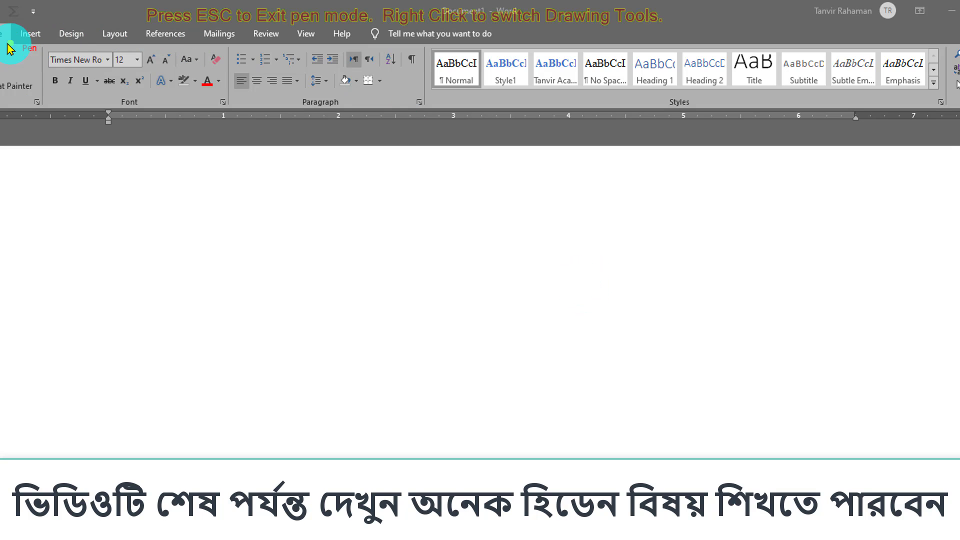
pyautogui.rightClick(86, 67)
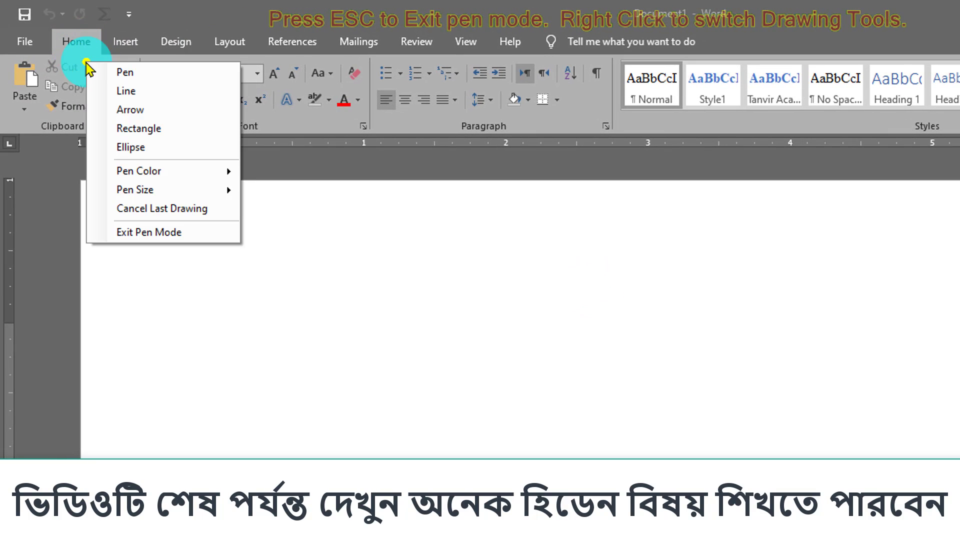
pyautogui.click(155, 108)
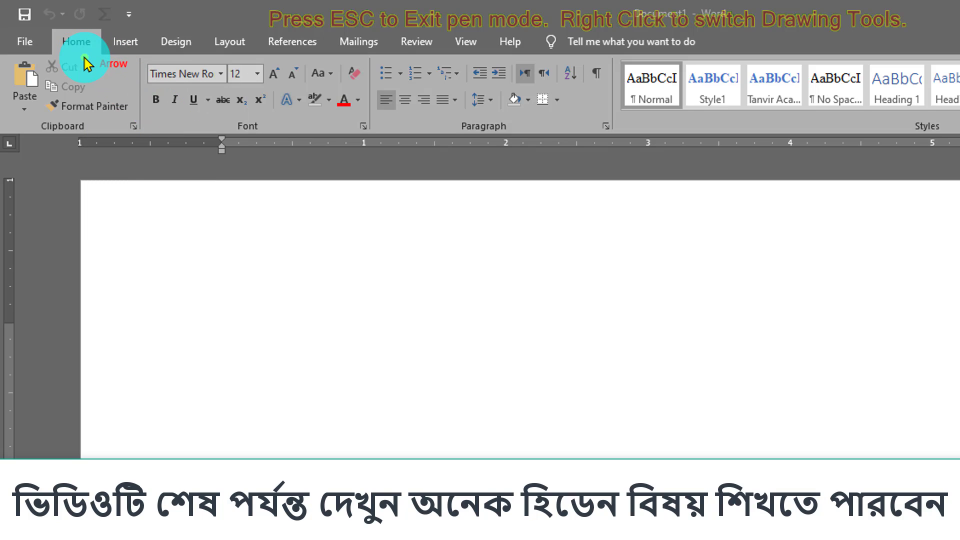
pyautogui.moveTo(85, 50)
pyautogui.mouseDown()
pyautogui.moveTo(103, 144)
pyautogui.moveTo(116, 119)
pyautogui.moveTo(346, 106)
pyautogui.moveTo(429, 126)
pyautogui.mouseUp()
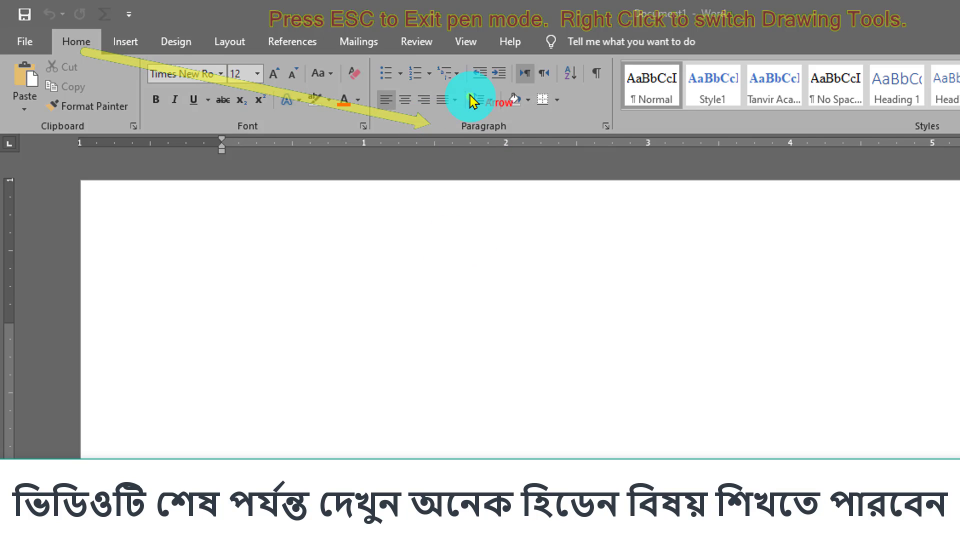
pyautogui.rightClick(373, 50)
pyautogui.moveTo(365, 50); pyautogui.dragTo(619, 154)
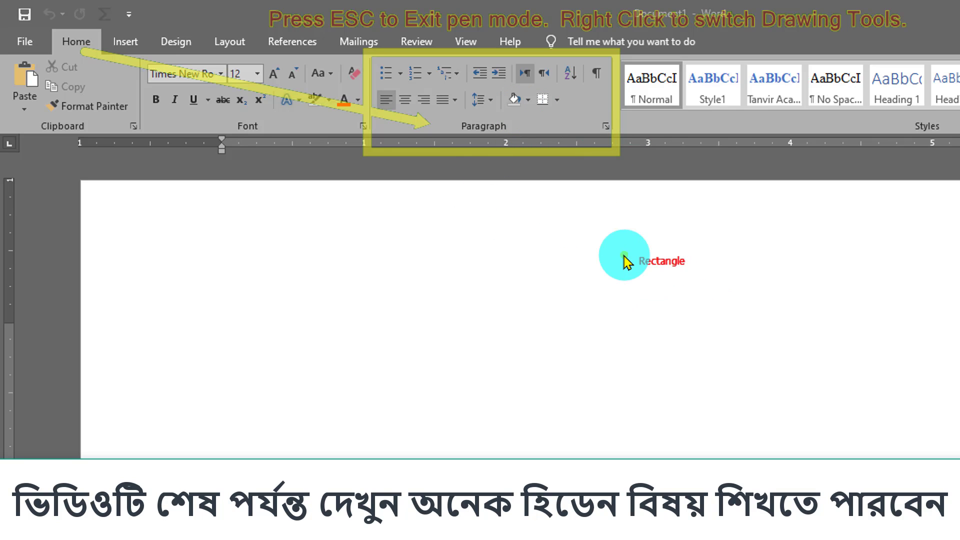
pyautogui.rightClick(491, 94)
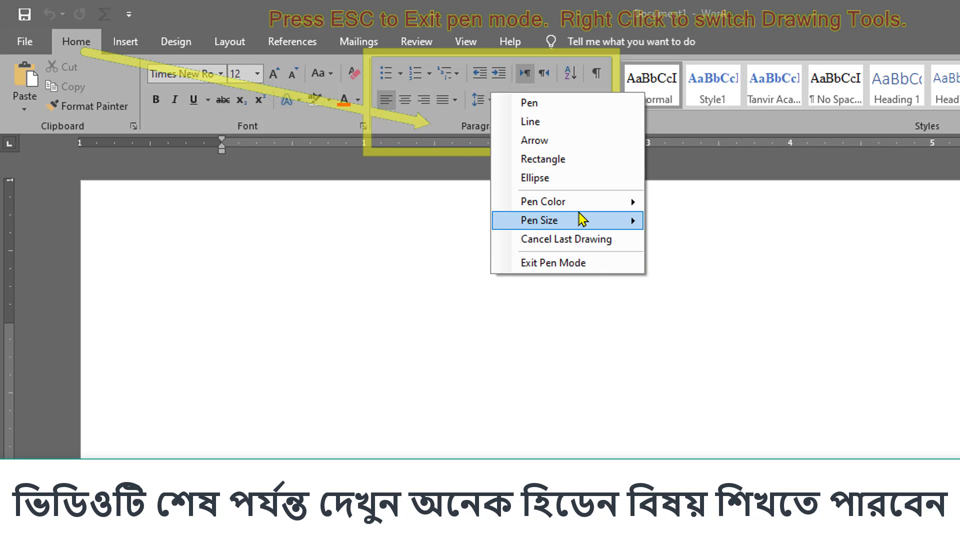
pyautogui.click(540, 263)
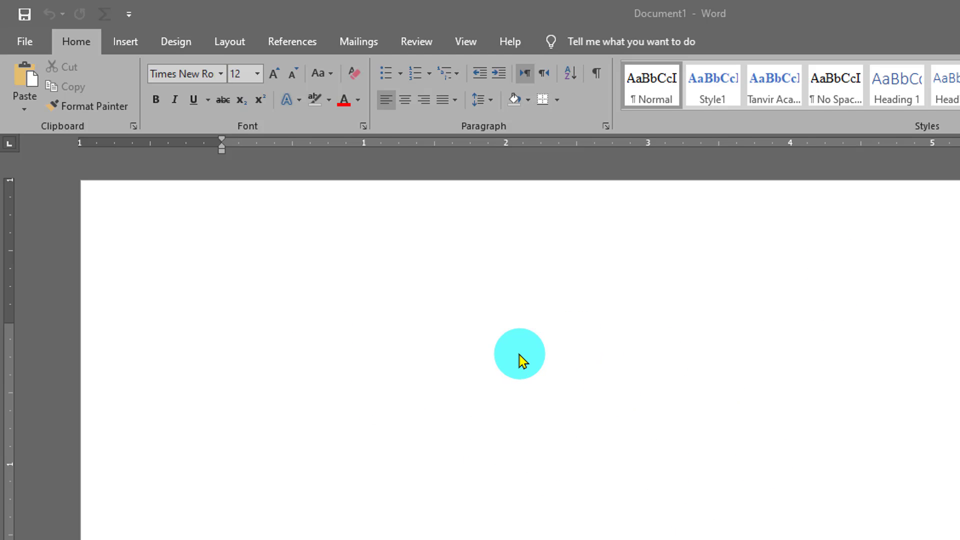
# Paste the sample text about video, document design, themes and styles into the blank document.
pyautogui.hotkey('ctrl', 'v')
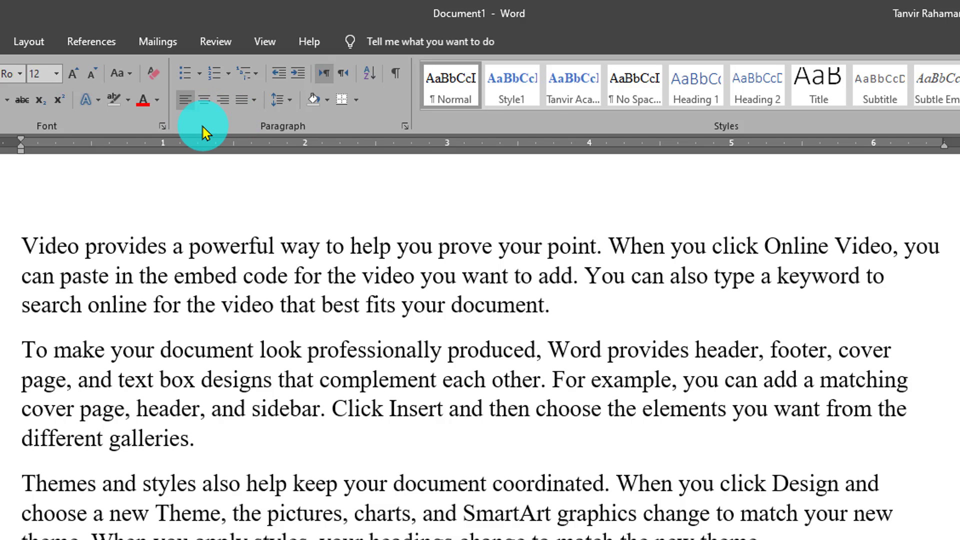
# Annotate the screen with an arrow pointing up at the Align Left command, and exit drawing mode.
pyautogui.hotkey('ctrl', '2')
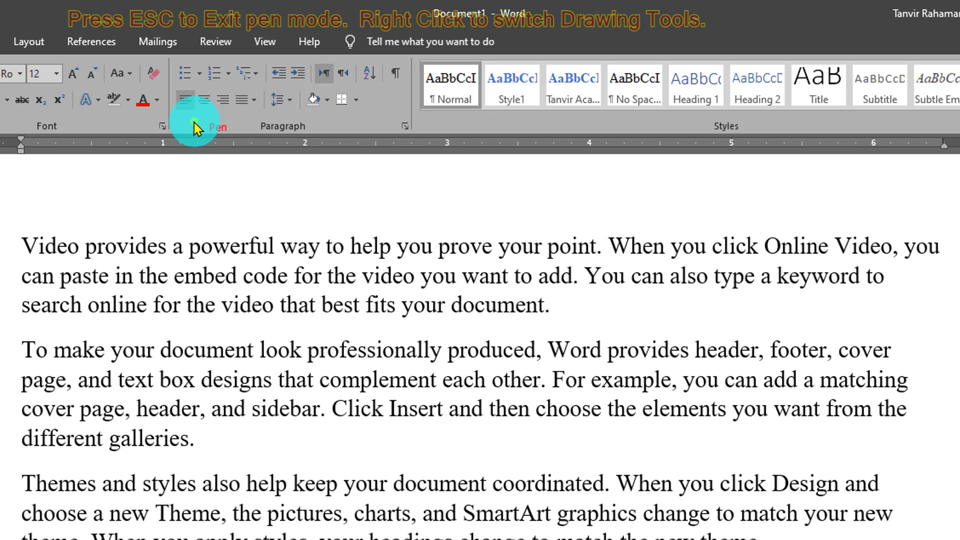
pyautogui.rightClick(193, 126)
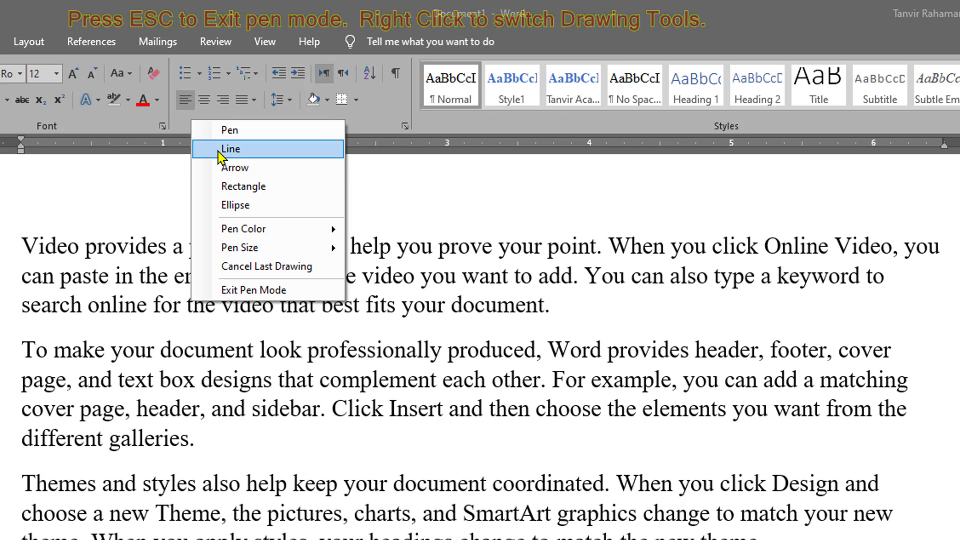
pyautogui.click(225, 170)
pyautogui.moveTo(222, 210); pyautogui.dragTo(189, 125)
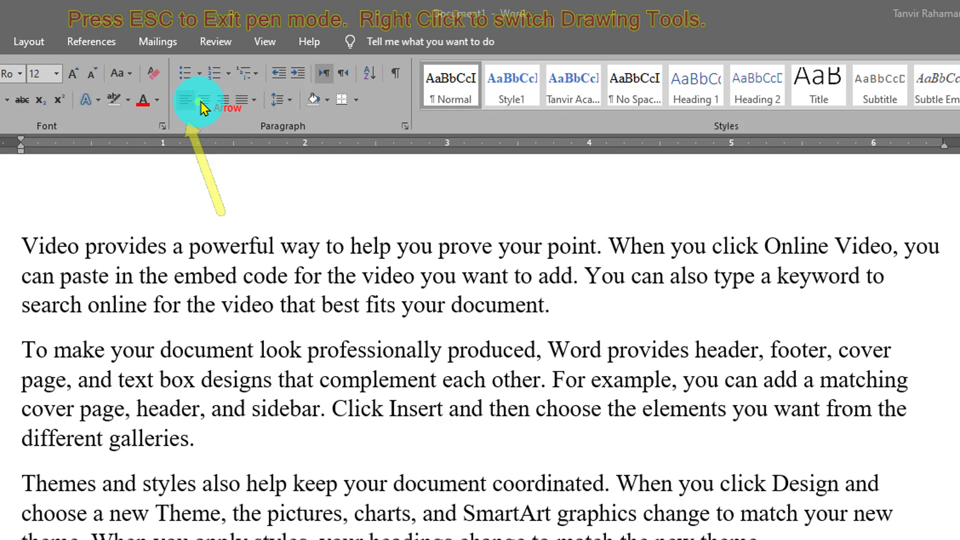
pyautogui.press('Escape')
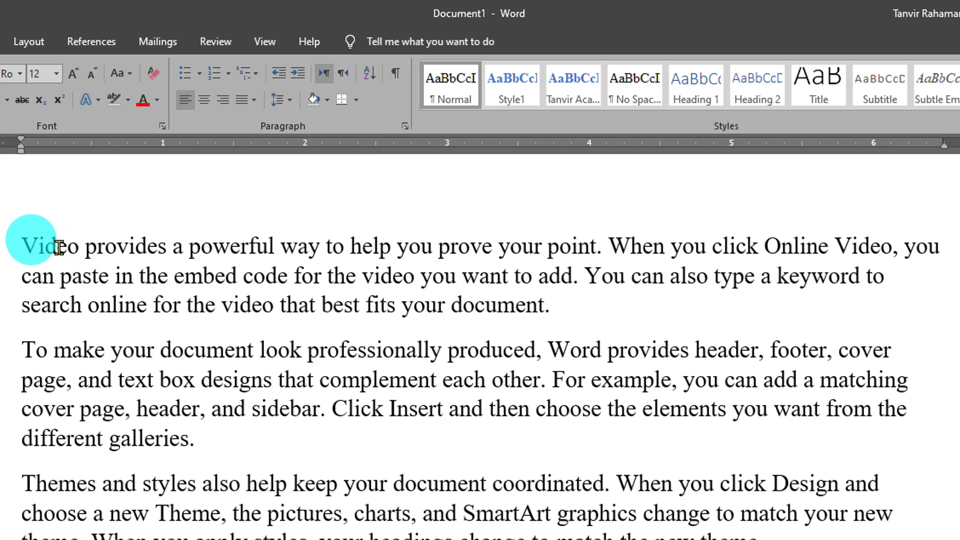
# Examine how the lines of the first two paragraphs start and end against the page margins.
pyautogui.moveTo(22, 244); pyautogui.dragTo(556, 303)
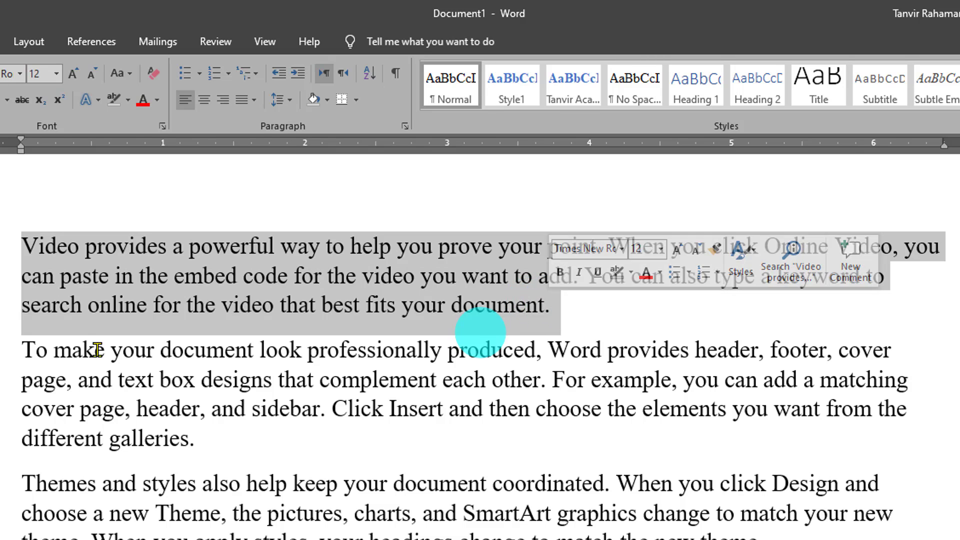
pyautogui.moveTo(14, 349); pyautogui.dragTo(242, 444)
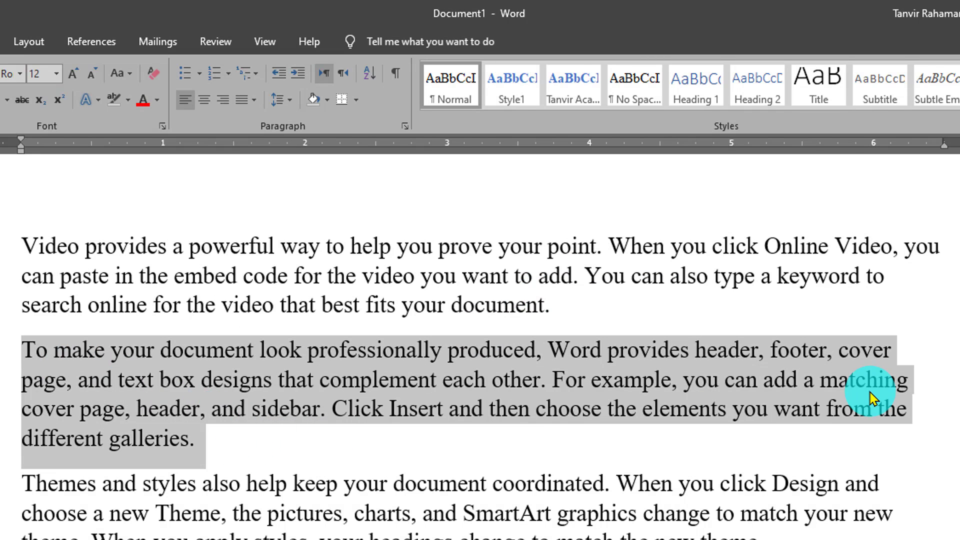
pyautogui.moveTo(28, 250); pyautogui.dragTo(517, 326)
pyautogui.click(6, 250)
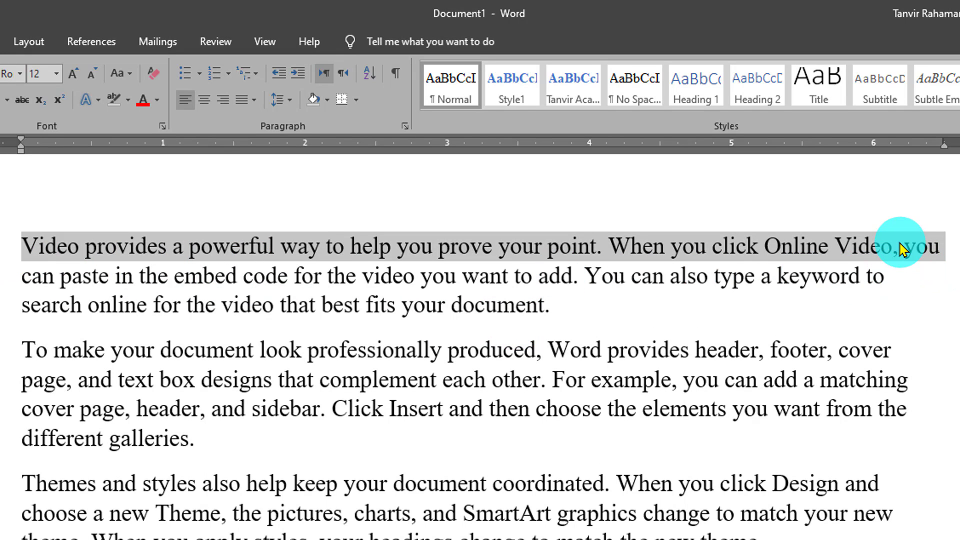
pyautogui.click(893, 281)
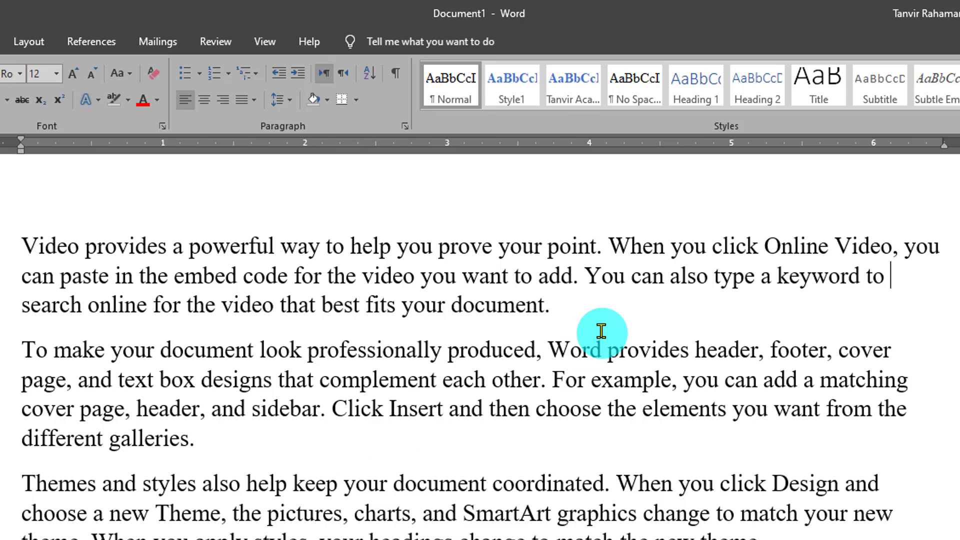
# Apply centre alignment followed by right alignment to the first two paragraphs.
pyautogui.moveTo(195, 435); pyautogui.dragTo(14, 234)
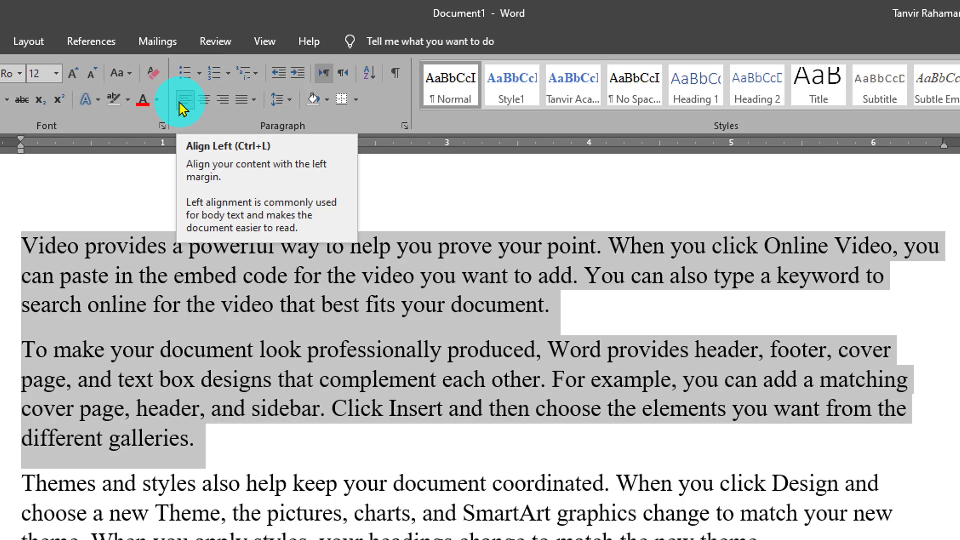
pyautogui.click(205, 114)
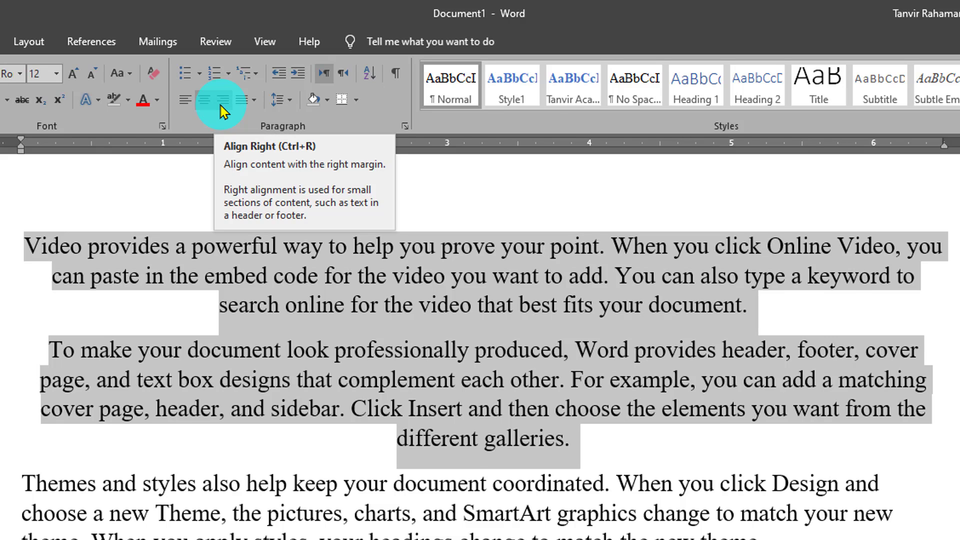
pyautogui.click(224, 112)
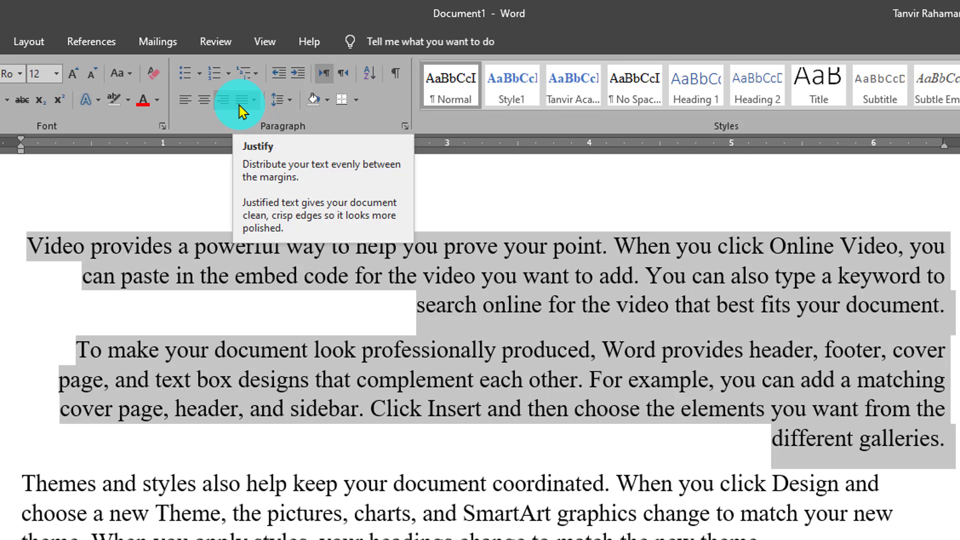
# Justify the first two paragraphs between the margins.
pyautogui.click(240, 106)
pyautogui.click(263, 122)
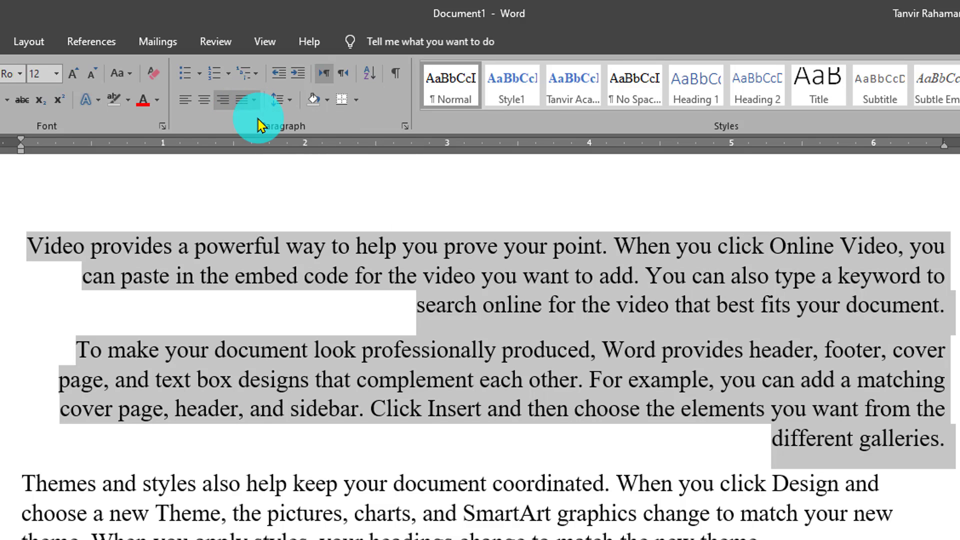
pyautogui.click(611, 317)
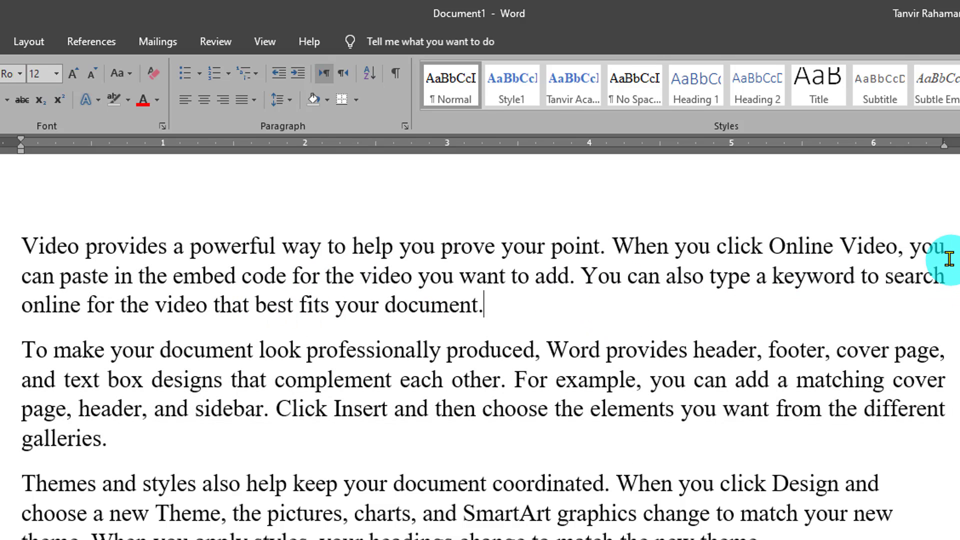
# Examine the line ends of the two justified paragraphs against the right margin.
pyautogui.click(943, 277)
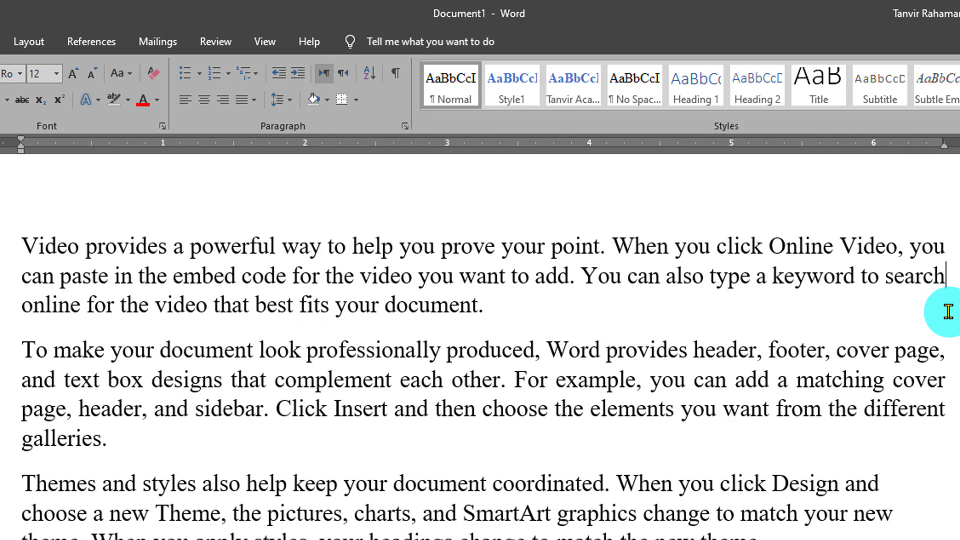
pyautogui.moveTo(475, 311); pyautogui.dragTo(48, 249)
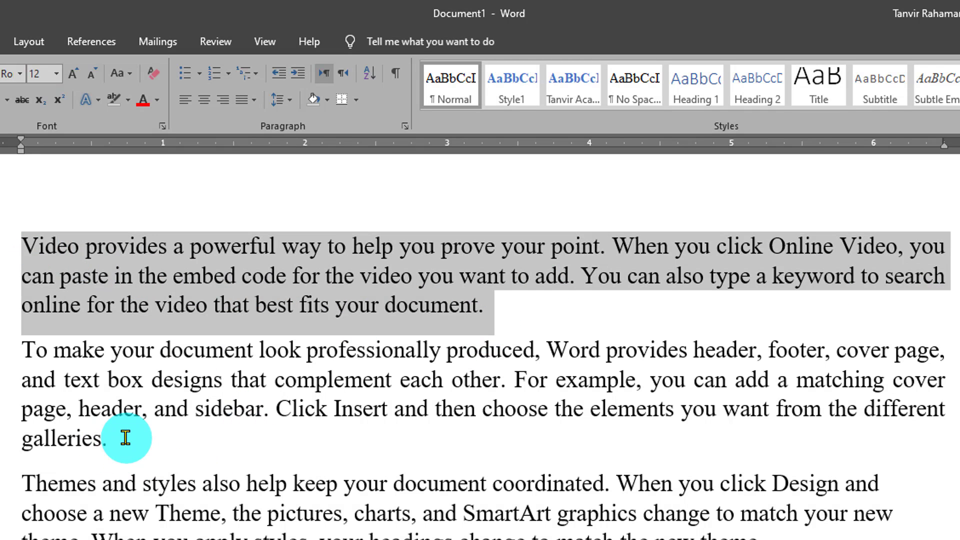
pyautogui.moveTo(131, 440); pyautogui.dragTo(11, 358)
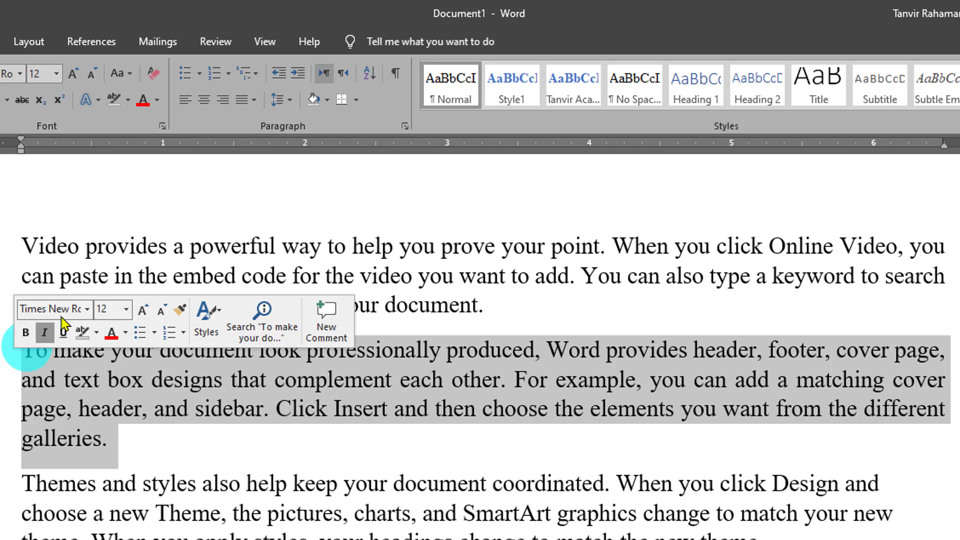
pyautogui.click(677, 321)
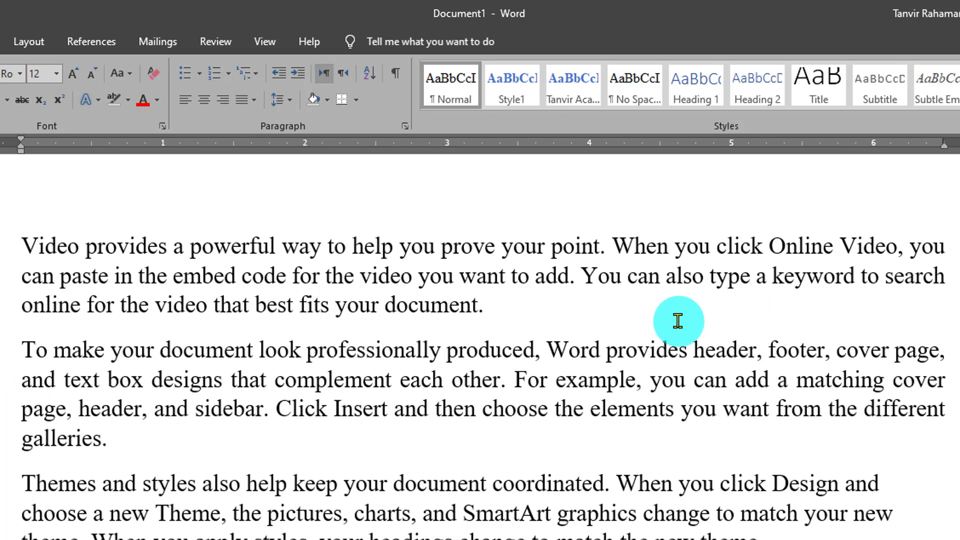
# Apply the standard Justify option to the third paragraph, beginning "Themes and styles".
pyautogui.scroll(-2, 411, 326)
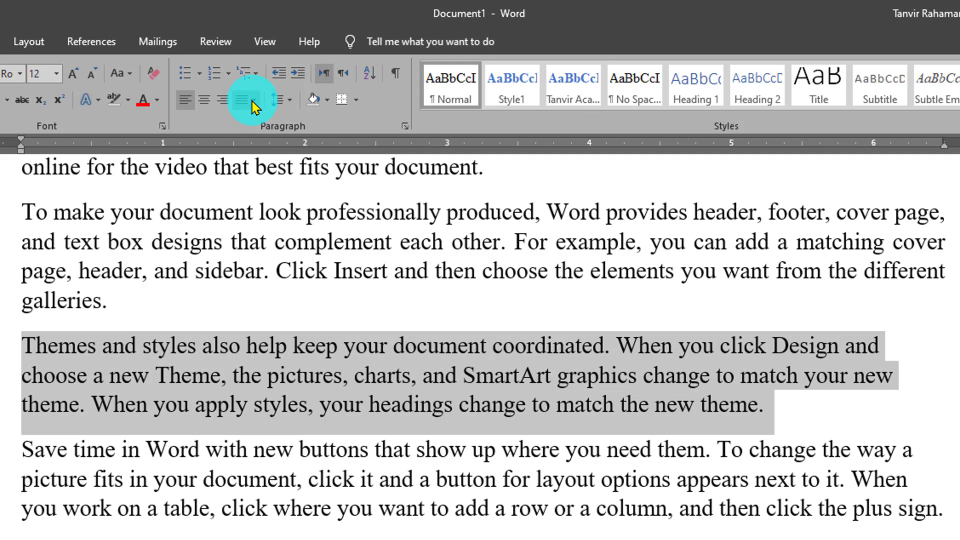
pyautogui.click(254, 101)
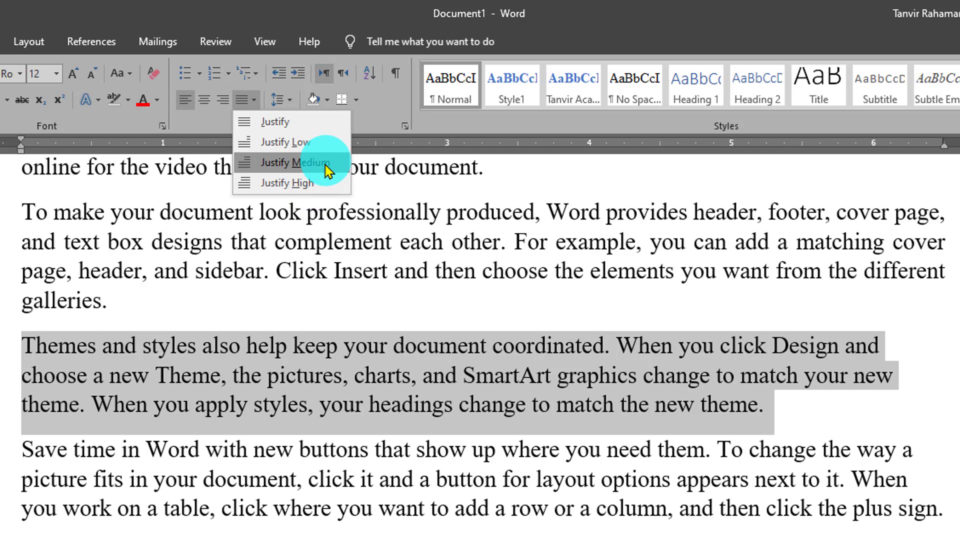
pyautogui.click(293, 124)
pyautogui.click(645, 376)
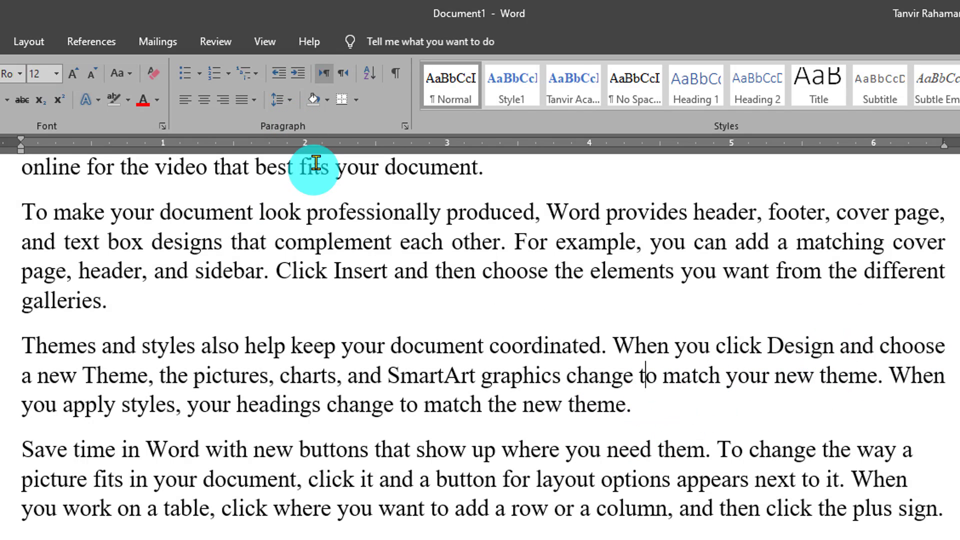
# Justify the paragraph beginning "Save time in Word" and look through the justification variants for the "Themes and styles" paragraph.
pyautogui.click(253, 99)
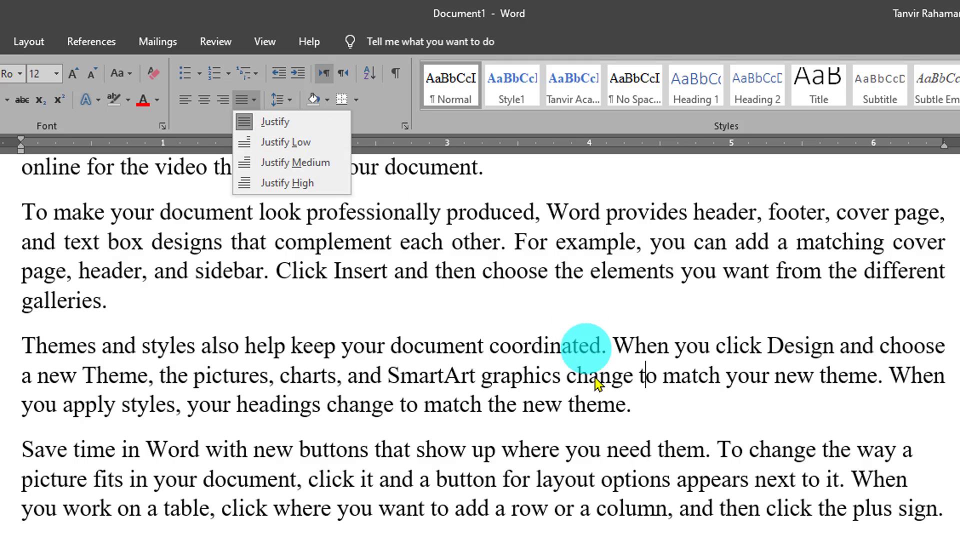
pyautogui.scroll(-1, 670, 480)
pyautogui.scroll(1, 650, 451)
pyautogui.moveTo(633, 425); pyautogui.dragTo(30, 366)
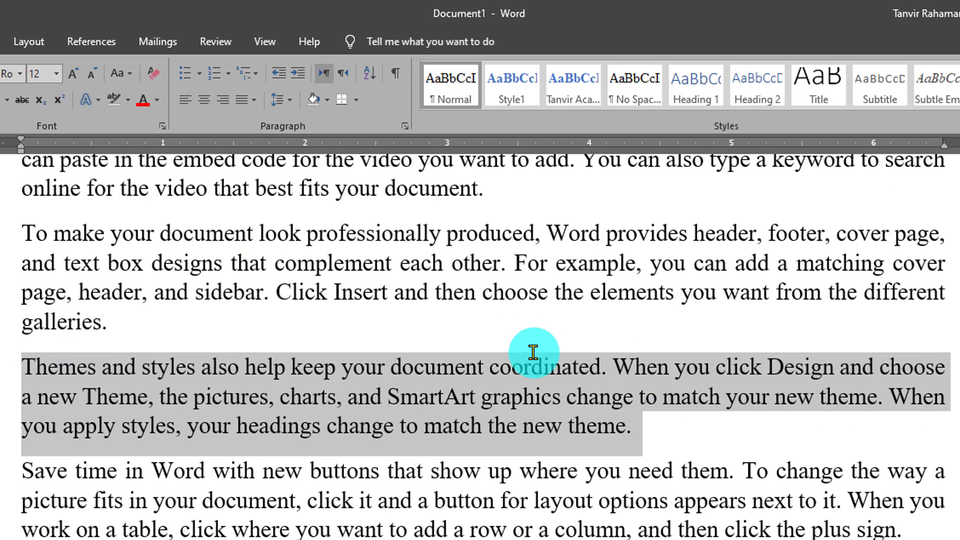
pyautogui.click(255, 103)
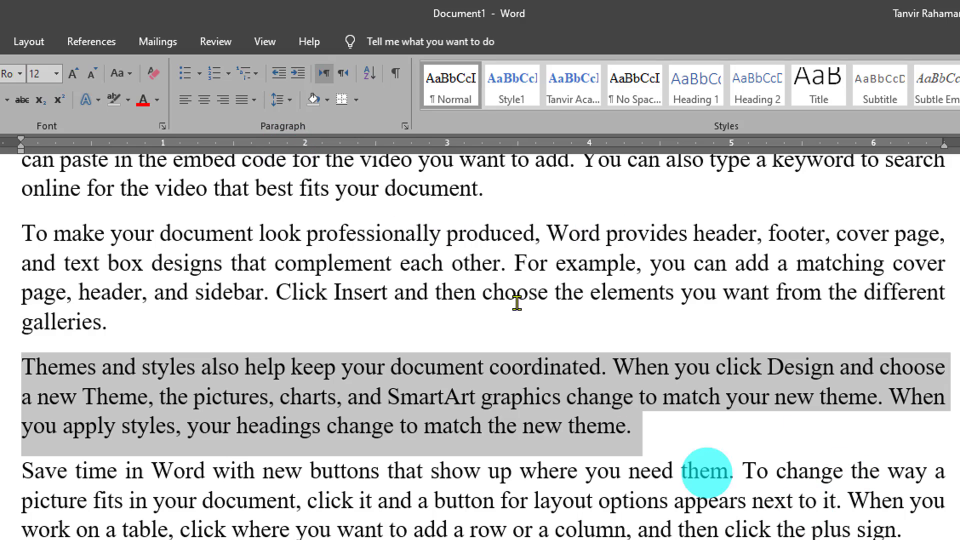
pyautogui.scroll(4, 481, 350)
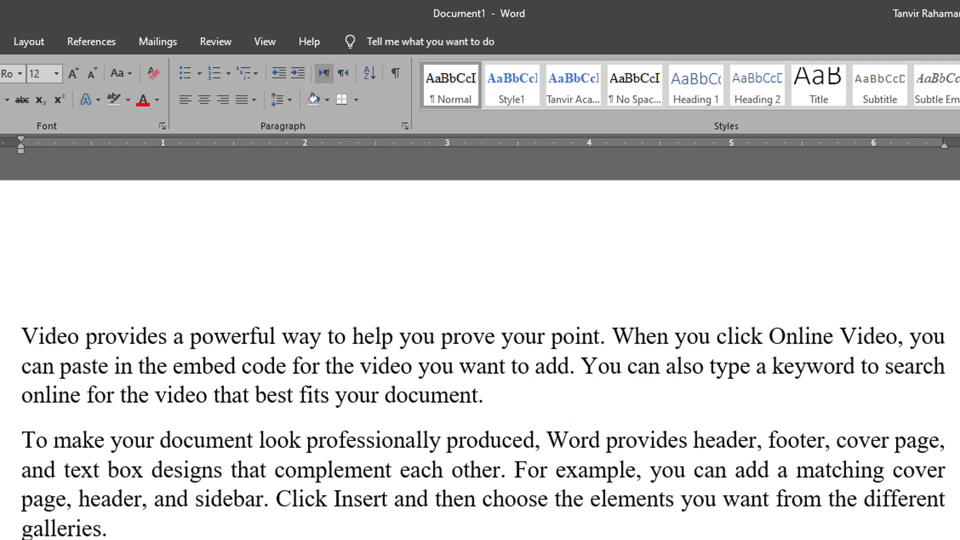
# Run the whole document's text through left, right and centre alignment, finishing with left alignment.
pyautogui.hotkey('ctrl', 'a')
pyautogui.hotkey('ctrl', 'l')
pyautogui.hotkey('ctrl', 'r')
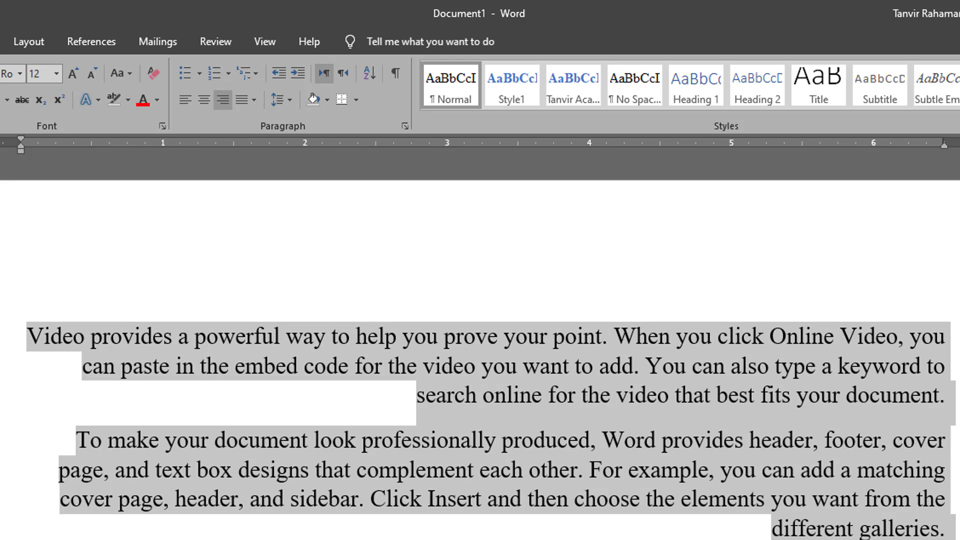
pyautogui.hotkey('ctrl', 'e')
pyautogui.hotkey('ctrl', 'l')
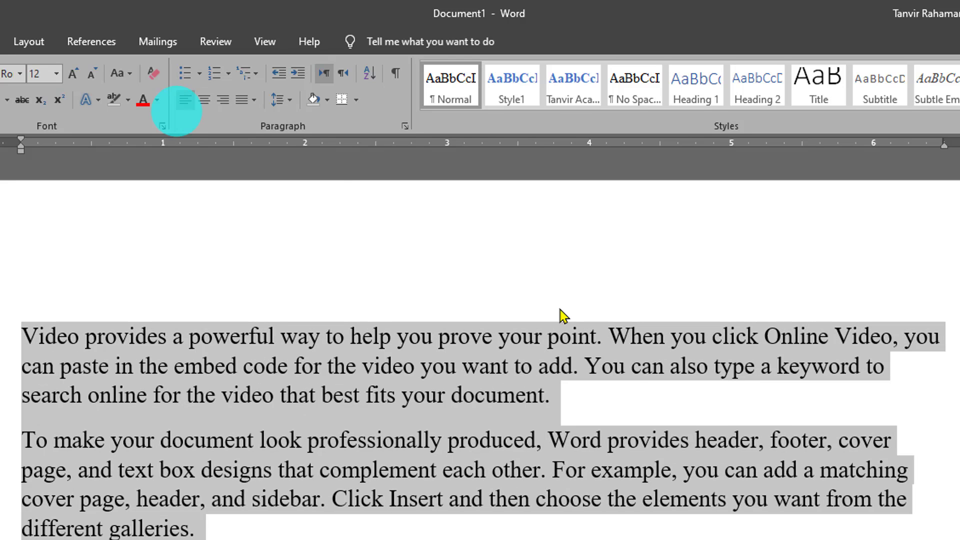
pyautogui.click(599, 395)
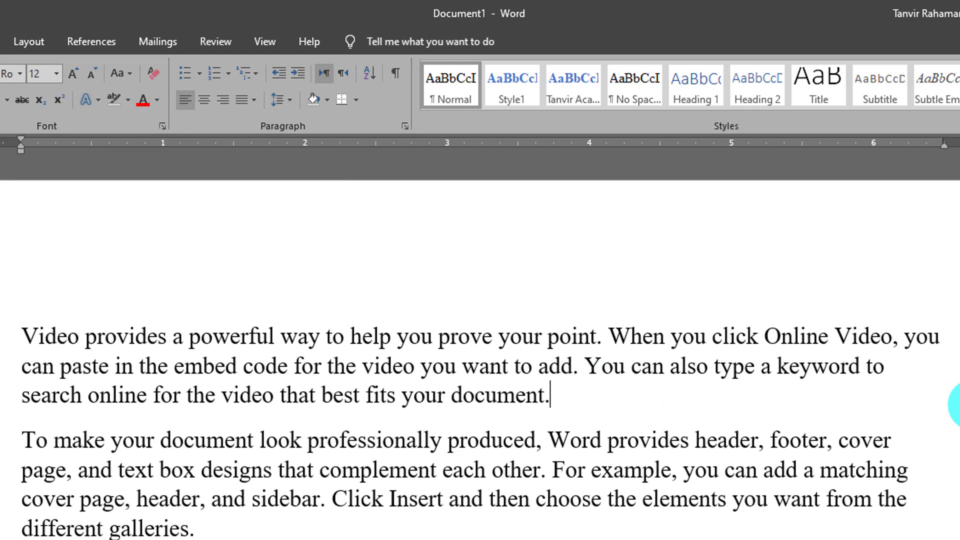
# Apply the standard Justify option to the first paragraph, beginning "Video provides a powerful way".
pyautogui.tripleClick(367, 341)
pyautogui.click(902, 382)
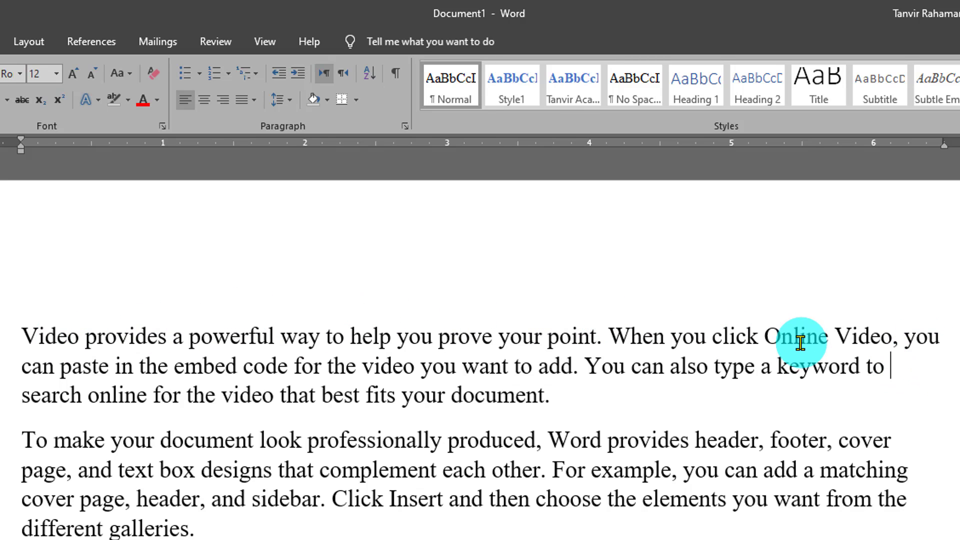
pyautogui.moveTo(31, 366); pyautogui.dragTo(885, 372)
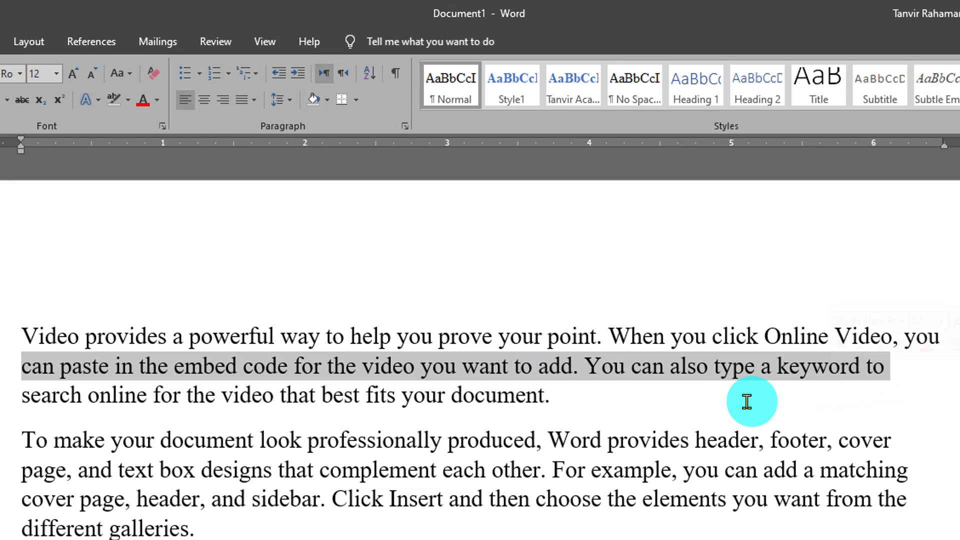
pyautogui.click(635, 400)
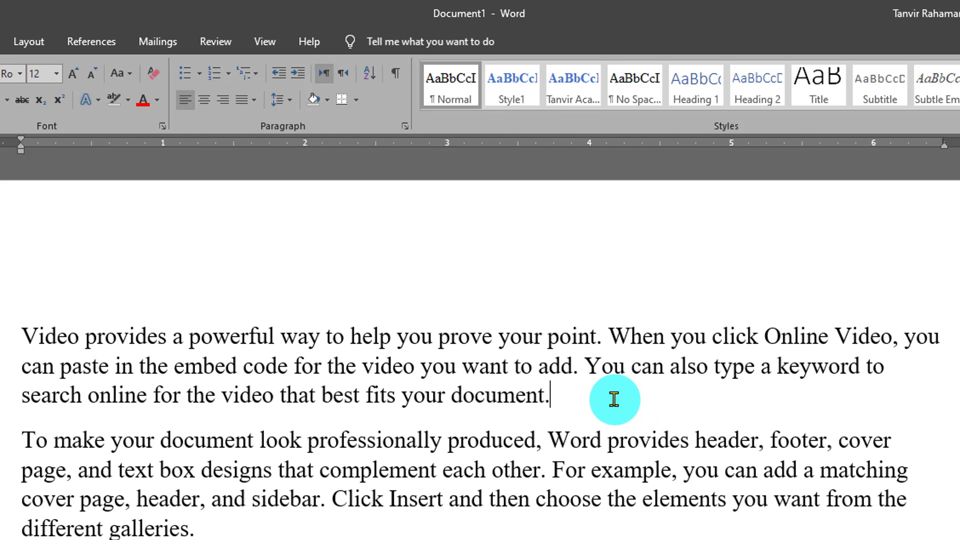
pyautogui.tripleClick(461, 399)
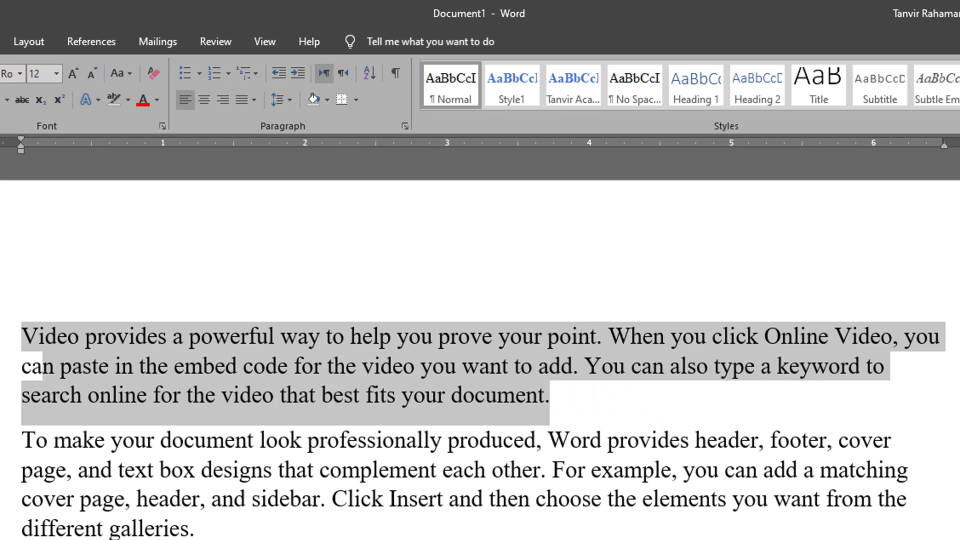
pyautogui.click(293, 100)
pyautogui.click(243, 97)
pyautogui.click(253, 99)
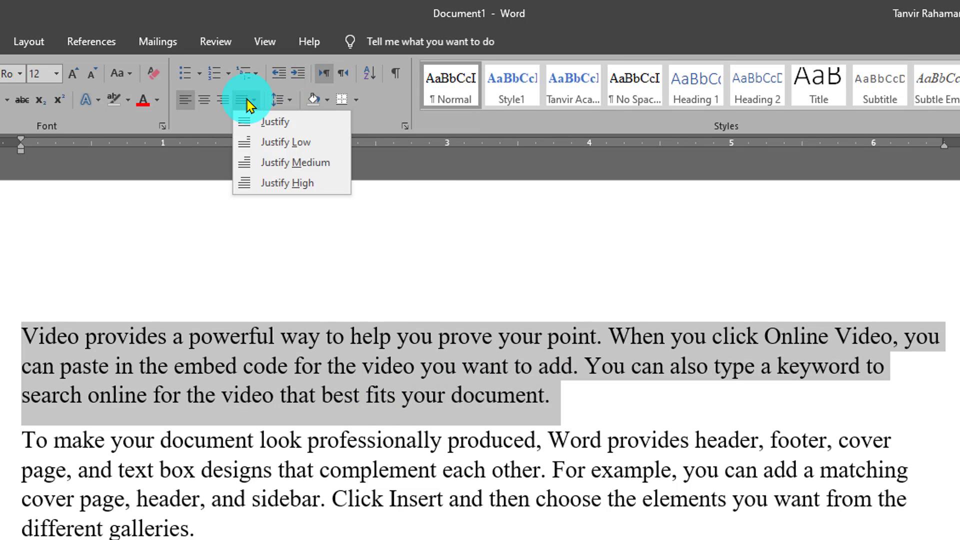
pyautogui.click(274, 129)
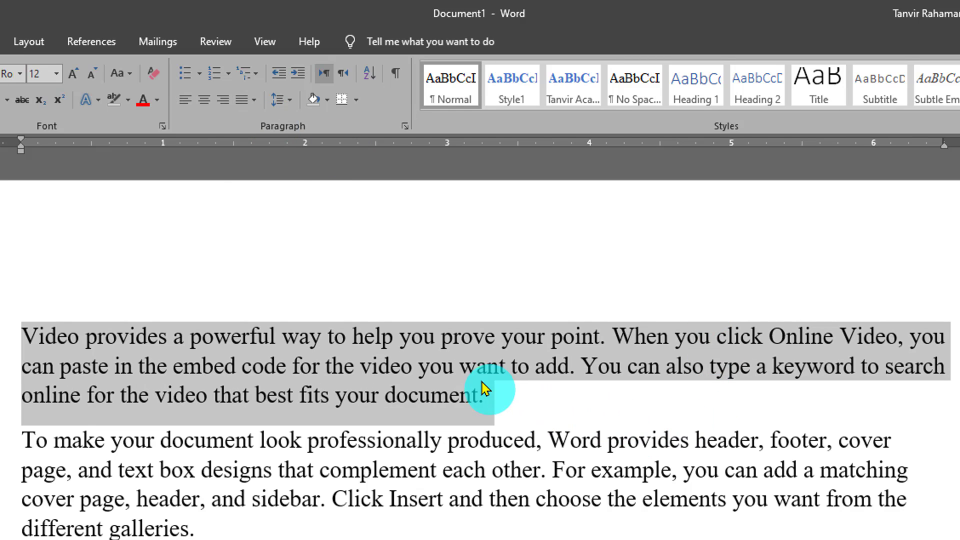
# Try Justify Medium and Justify High on the first paragraph.
pyautogui.click(253, 101)
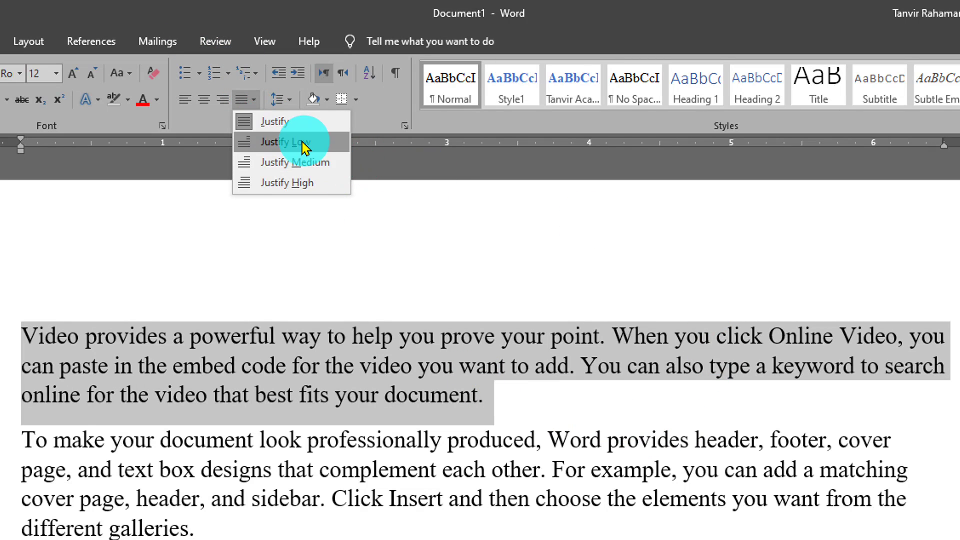
pyautogui.click(287, 165)
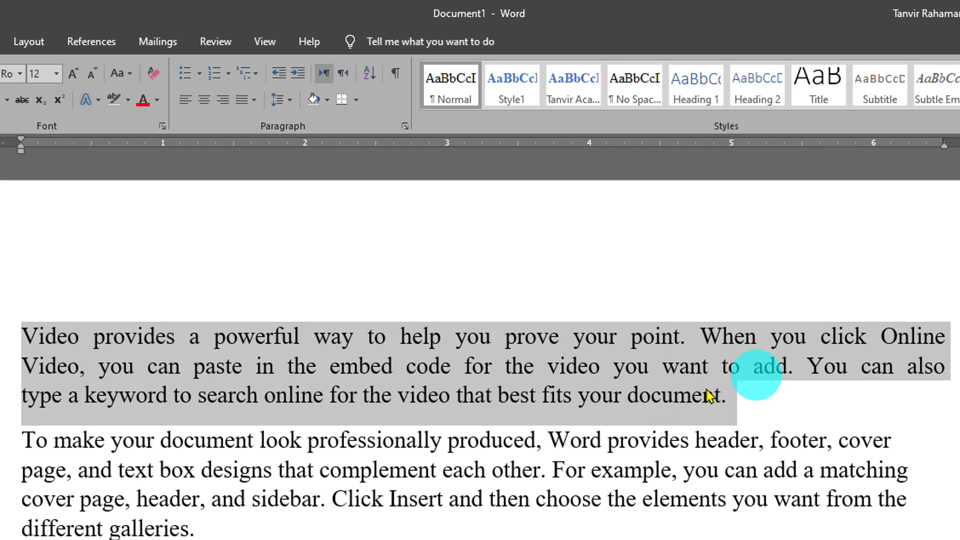
pyautogui.click(254, 99)
pyautogui.click(270, 184)
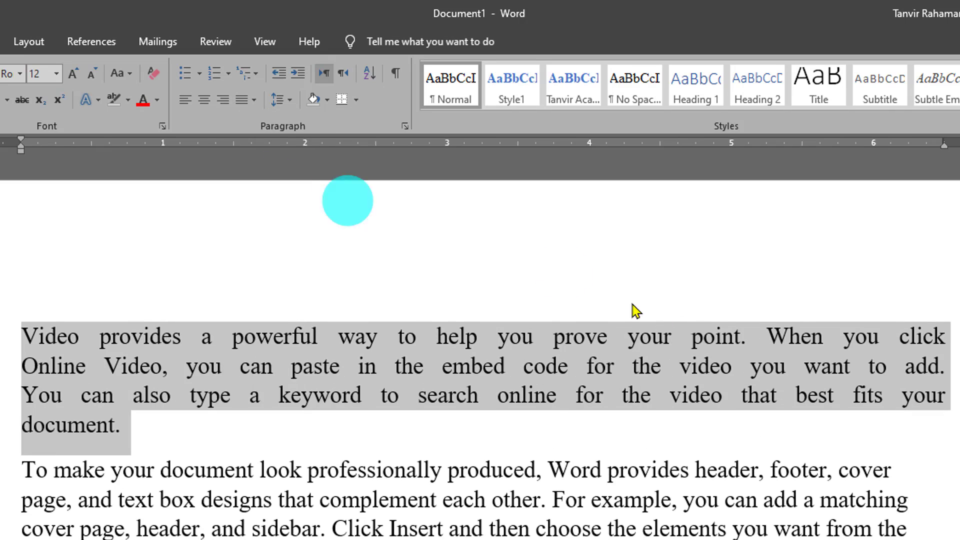
# Reselect the first paragraph and try Justify Low on it.
pyautogui.click(143, 434)
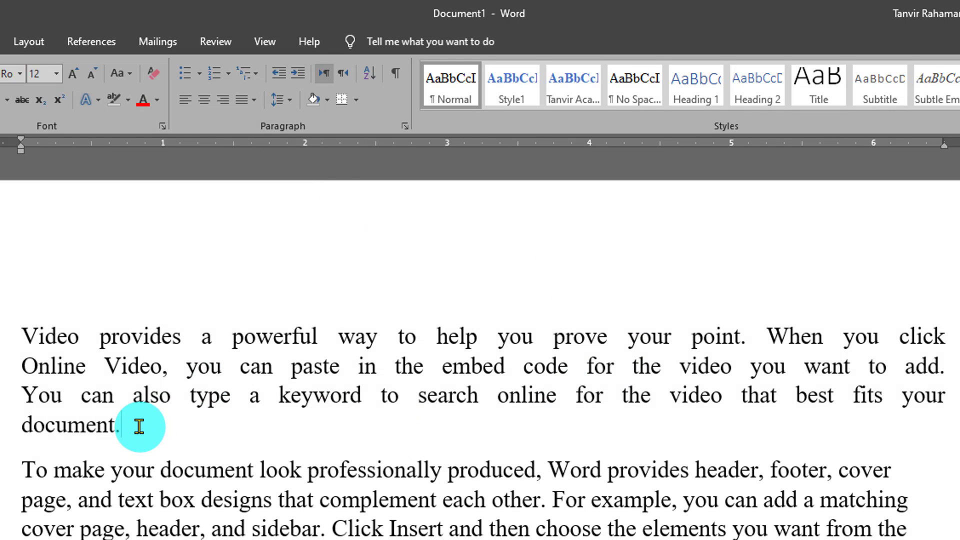
pyautogui.doubleClick(8, 344)
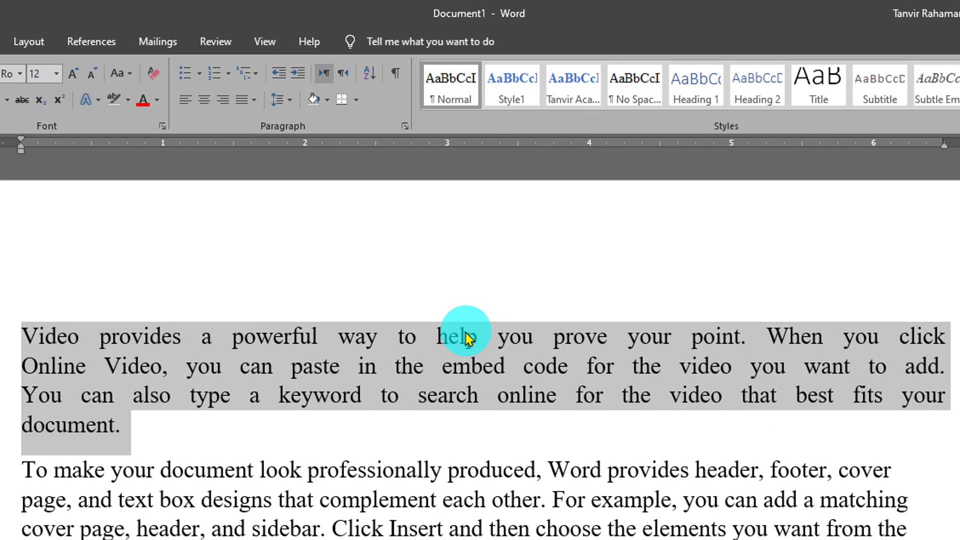
pyautogui.click(254, 100)
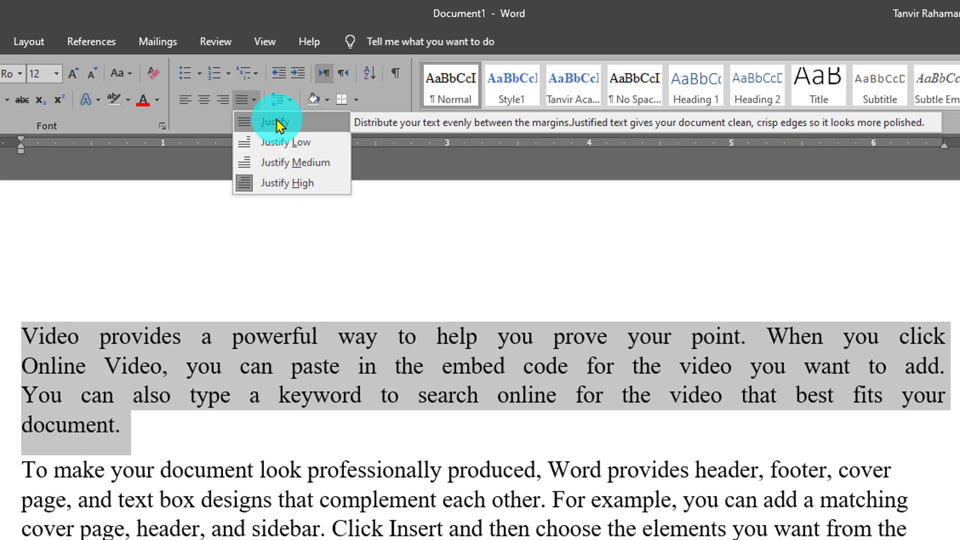
pyautogui.click(273, 141)
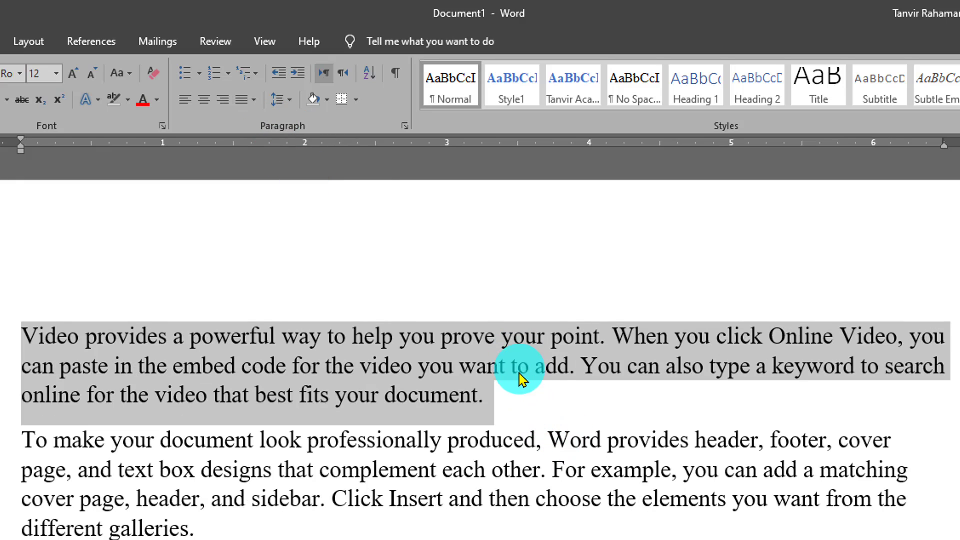
# Set the first paragraph back to the standard Justify option and deselect it.
pyautogui.click(290, 101)
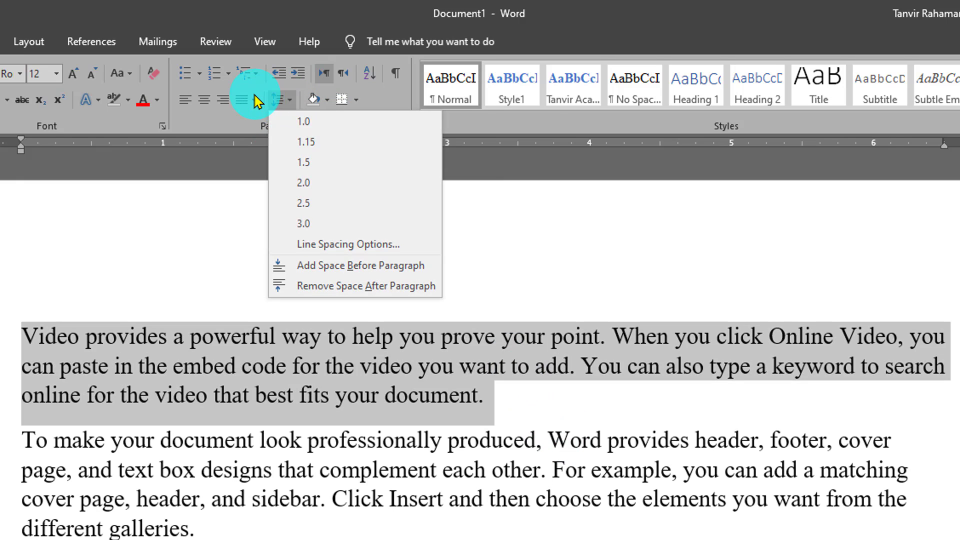
pyautogui.click(254, 100)
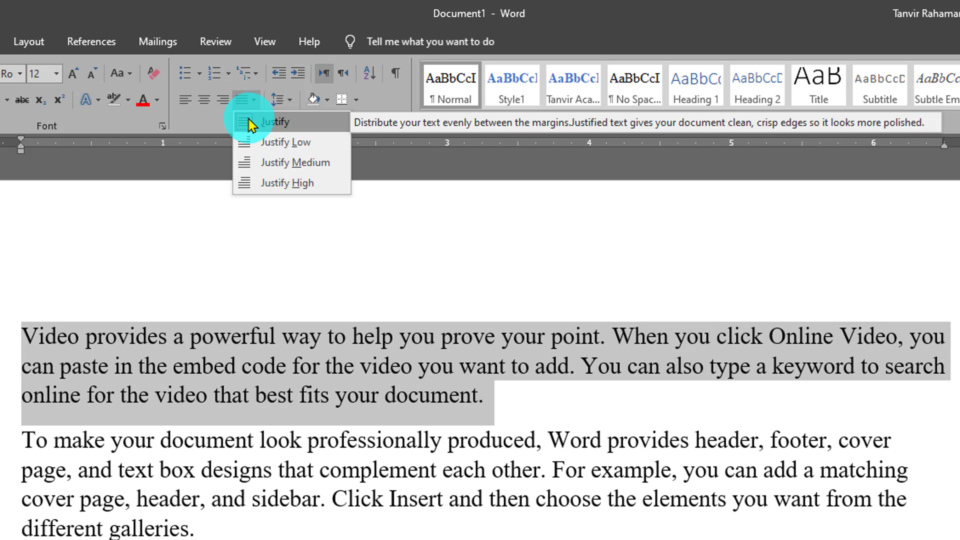
pyautogui.click(250, 123)
pyautogui.click(537, 407)
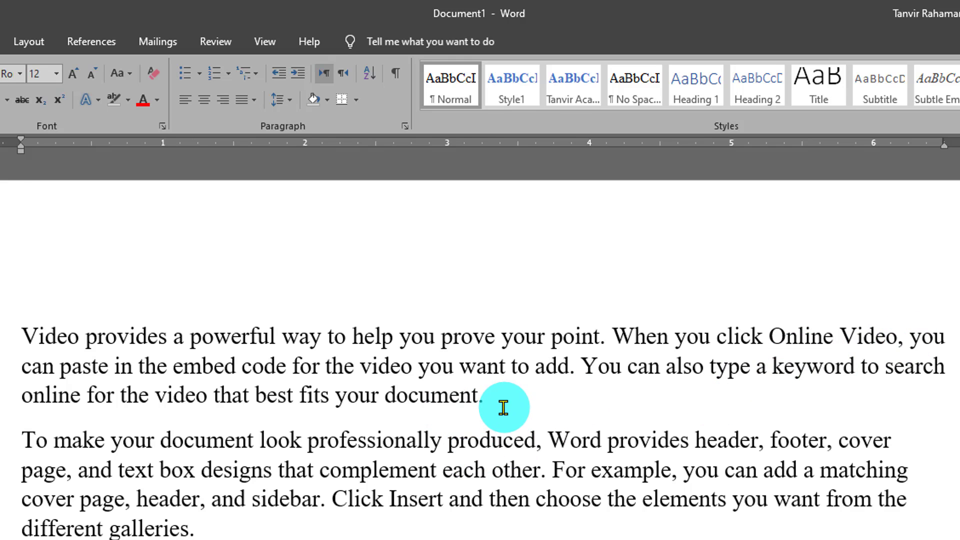
pyautogui.scroll(-2, 500, 405)
pyautogui.scroll(2, 504, 408)
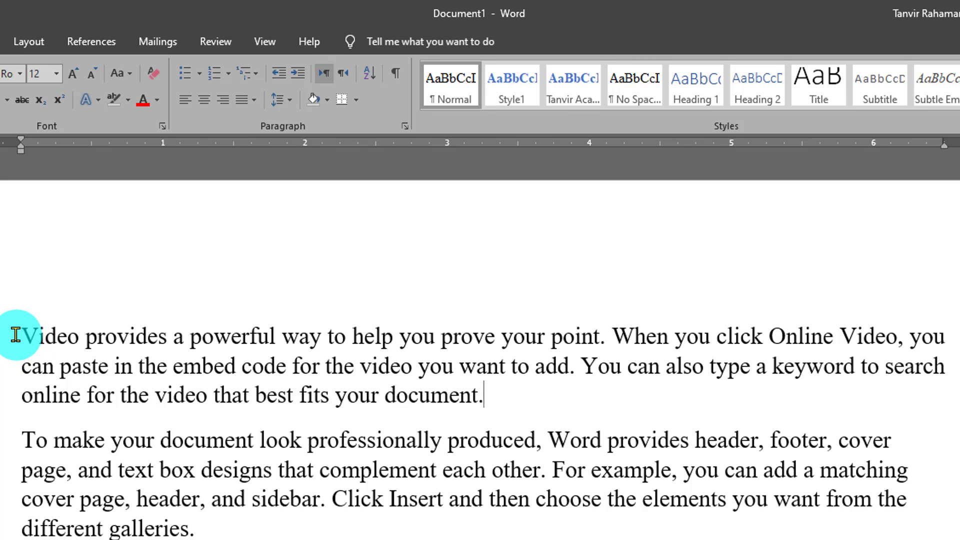
# Replace the whole document text with two lines reading "Tanvir Academy" and "Mirpur, Dhaka".
pyautogui.hotkey('ctrl', 'a')
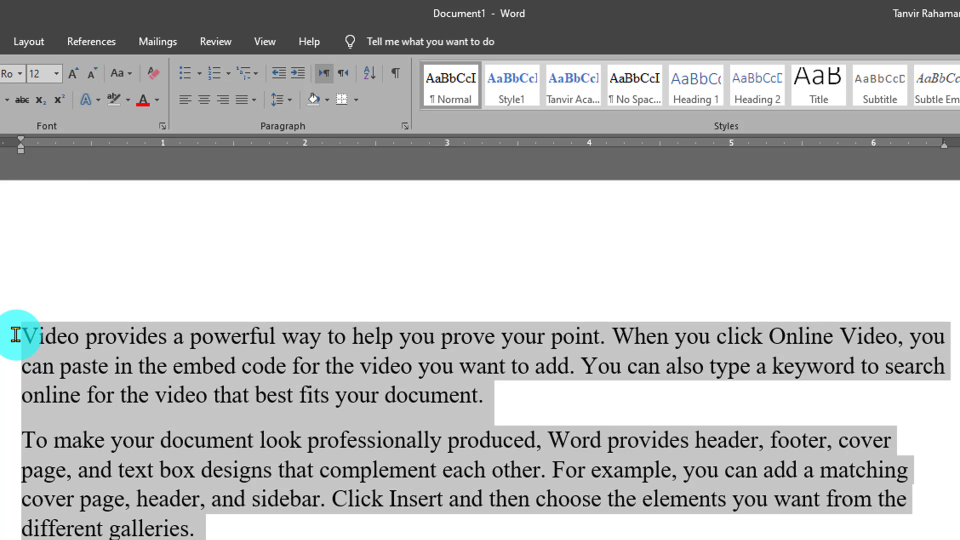
pyautogui.press('Delete')
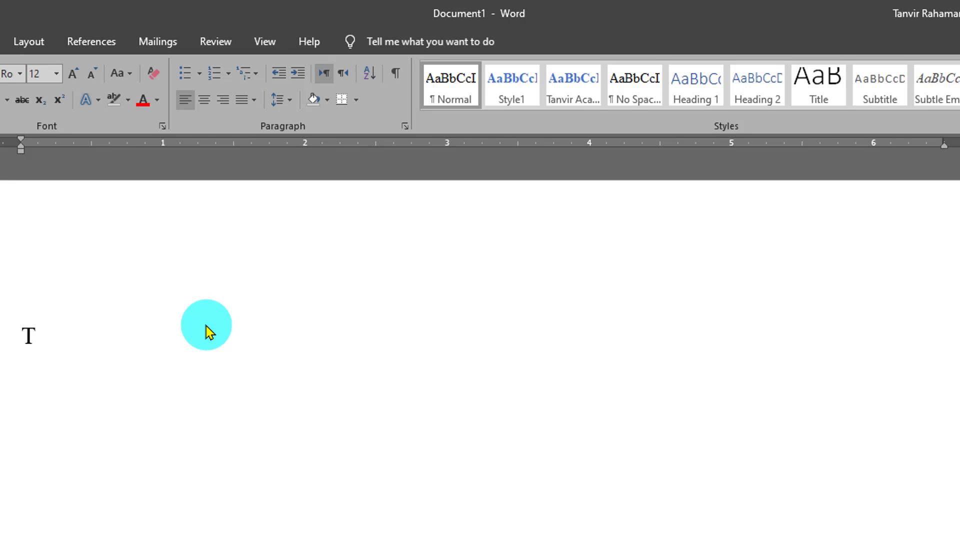
pyautogui.write('Tanvir a')
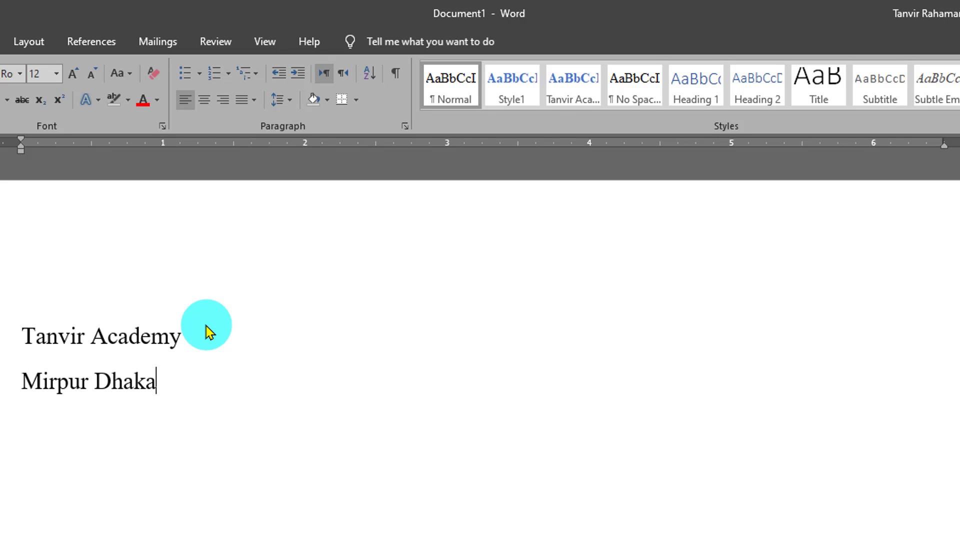
pyautogui.click(89, 385)
pyautogui.write('.')
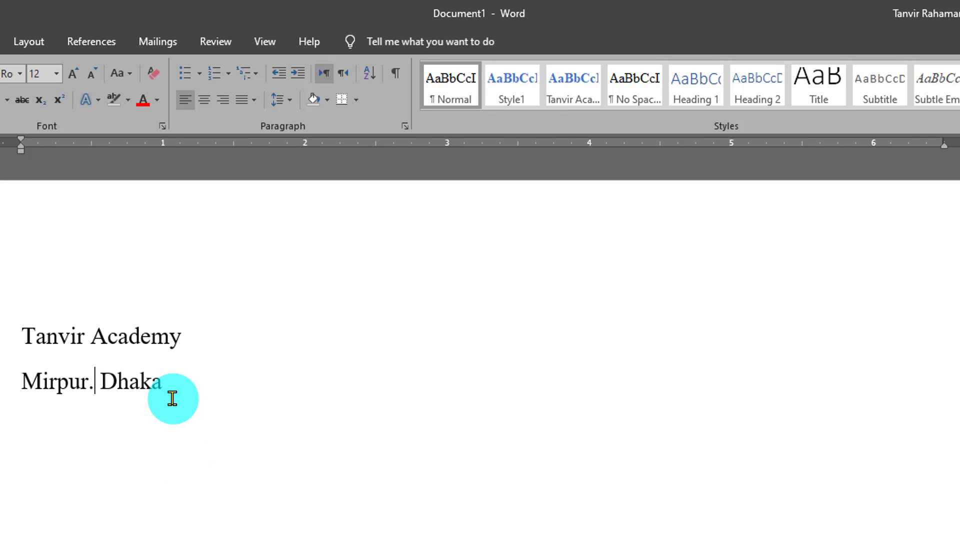
pyautogui.press('BackSpace')
pyautogui.write(',')
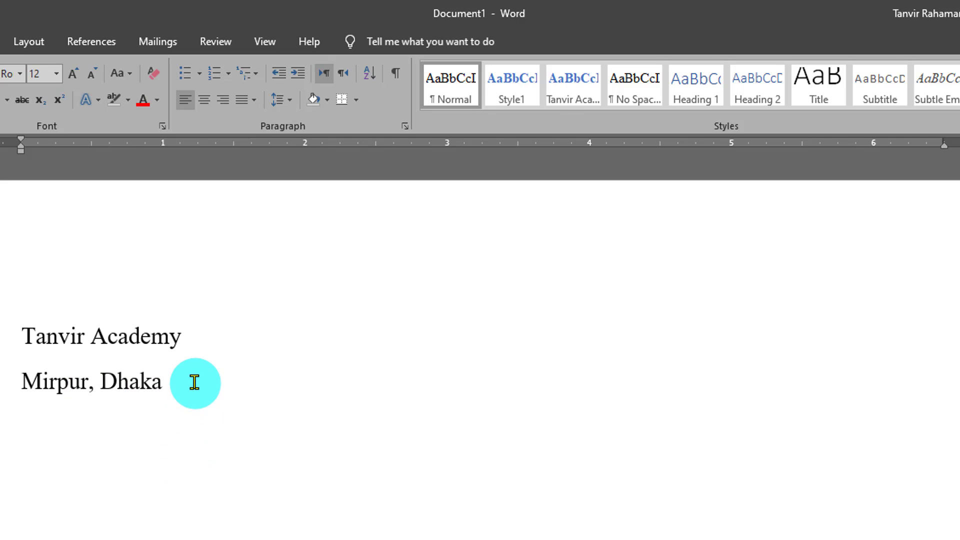
# Duplicate the "Mirpur, Dhaka" line twice below the original.
pyautogui.moveTo(179, 381); pyautogui.dragTo(22, 352)
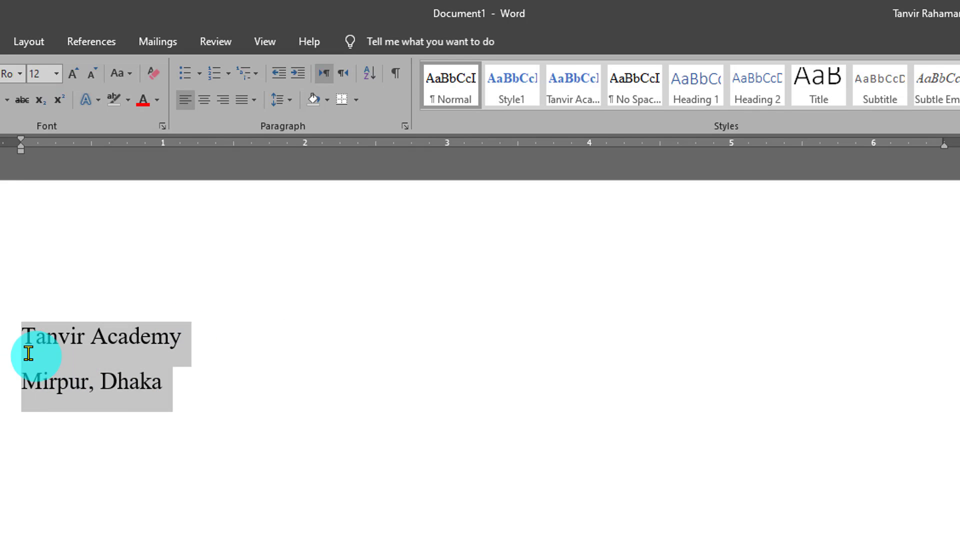
pyautogui.click(173, 388)
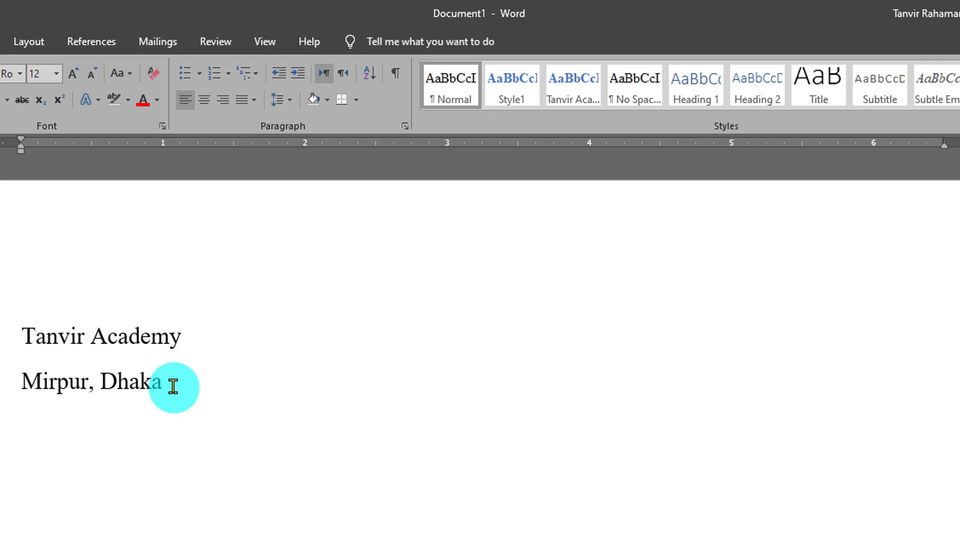
pyautogui.tripleClick(170, 386)
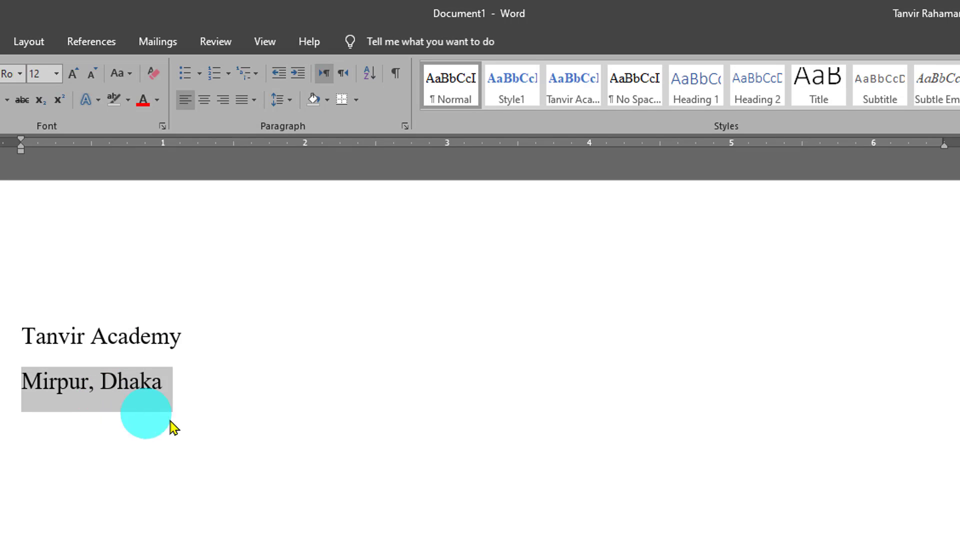
pyautogui.click(178, 380)
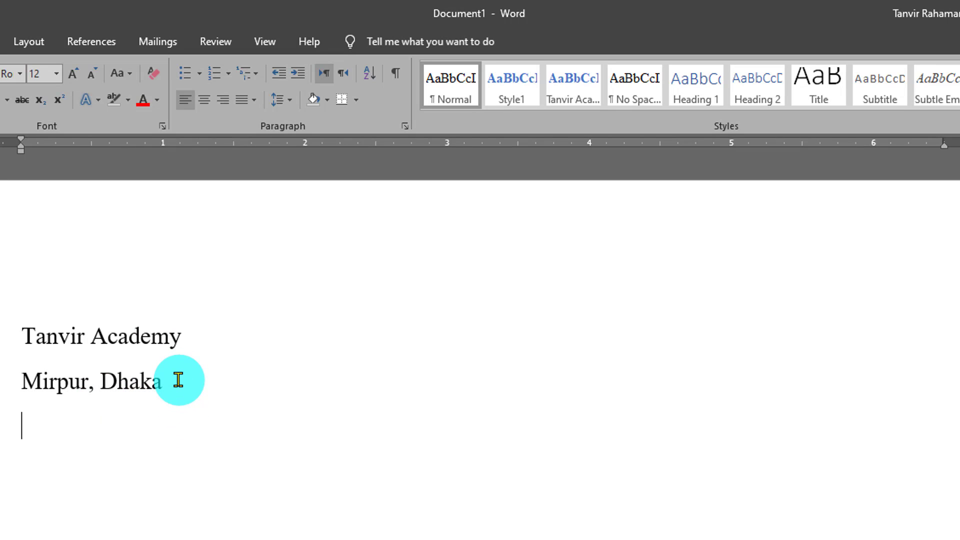
pyautogui.press('Return')
pyautogui.hotkey('ctrl', 'v')
pyautogui.hotkey('ctrl', 'v')
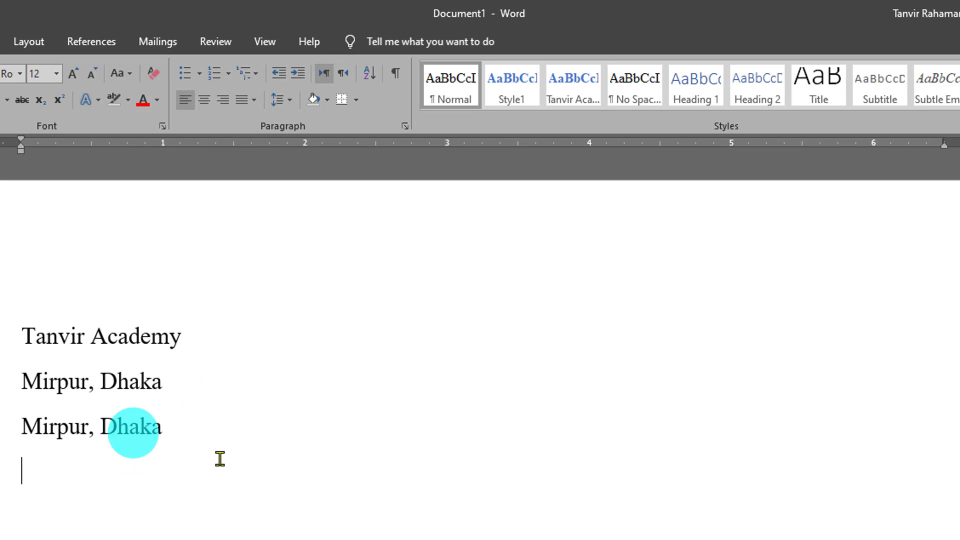
pyautogui.click(187, 460)
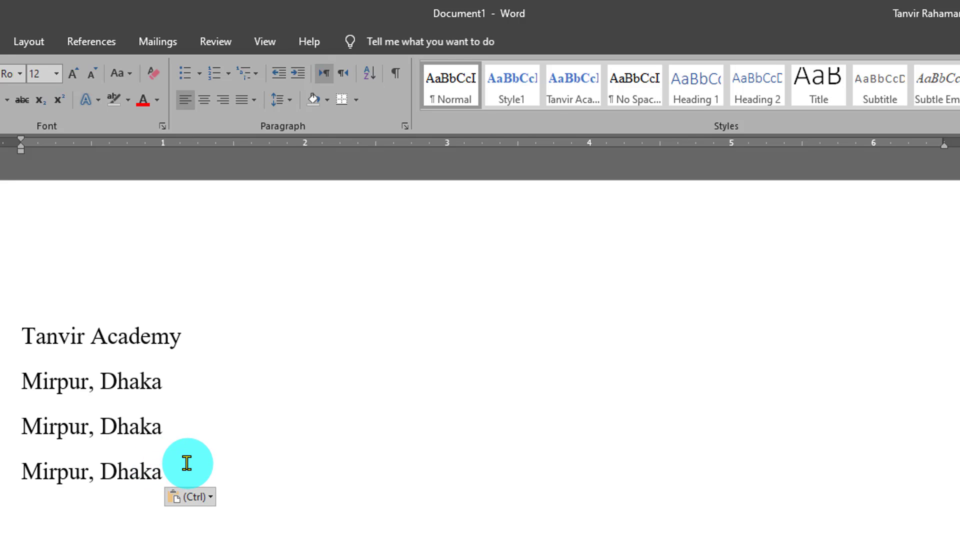
# Remove the space after paragraph from all four lines, from "Tanvir Academy" to the last "Mirpur, Dhaka".
pyautogui.moveTo(186, 462); pyautogui.dragTo(20, 336)
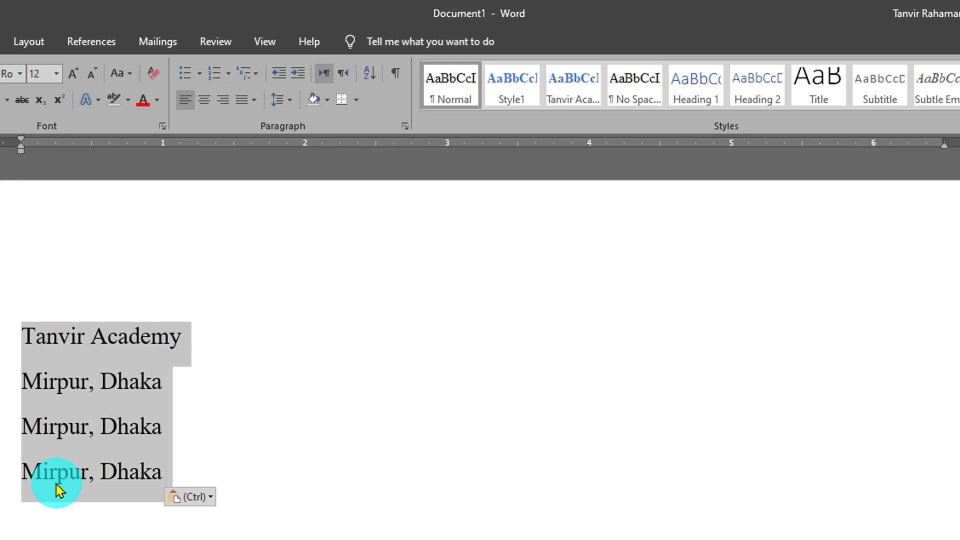
pyautogui.click(290, 103)
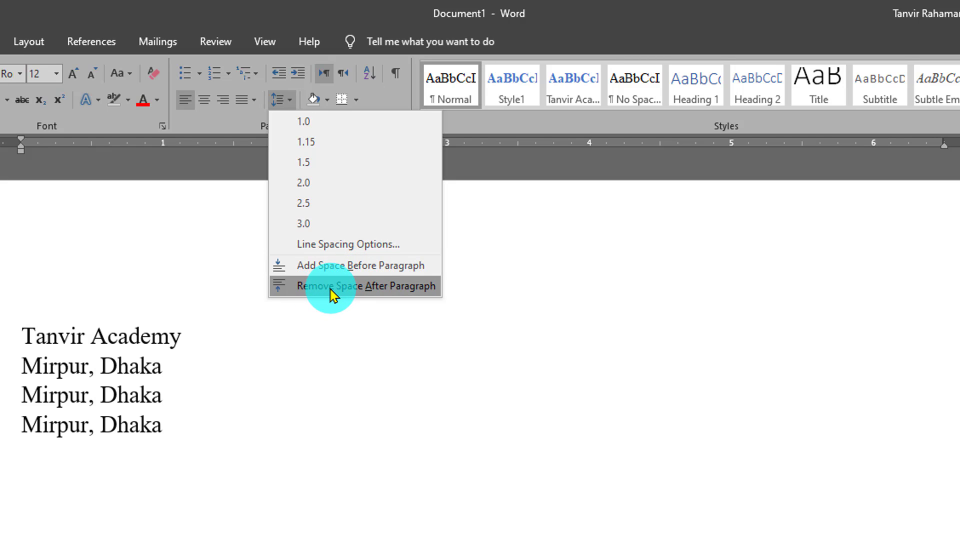
pyautogui.click(333, 289)
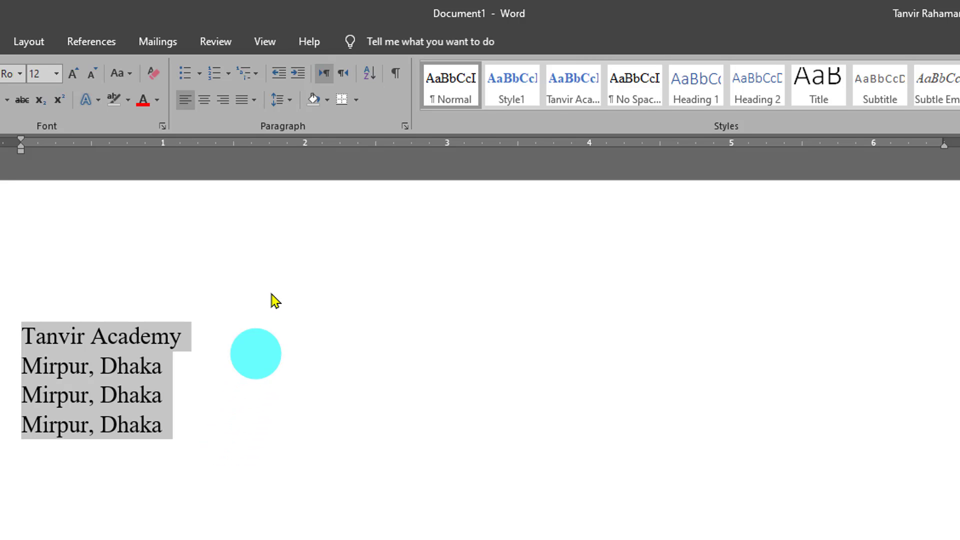
# Open the detailed line spacing options for the four short lines, with the Multiple spacing value ready for editing.
pyautogui.click(294, 107)
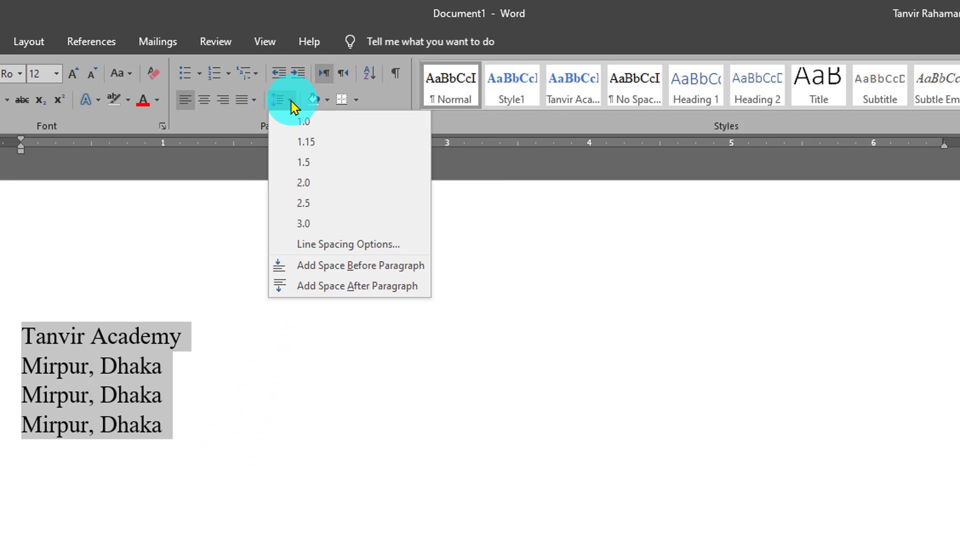
pyautogui.click(327, 249)
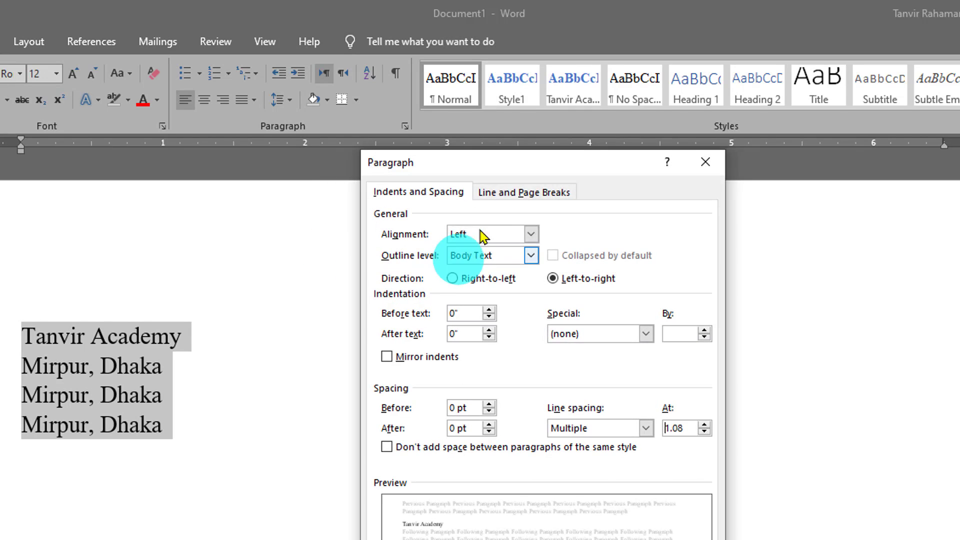
pyautogui.doubleClick(681, 428)
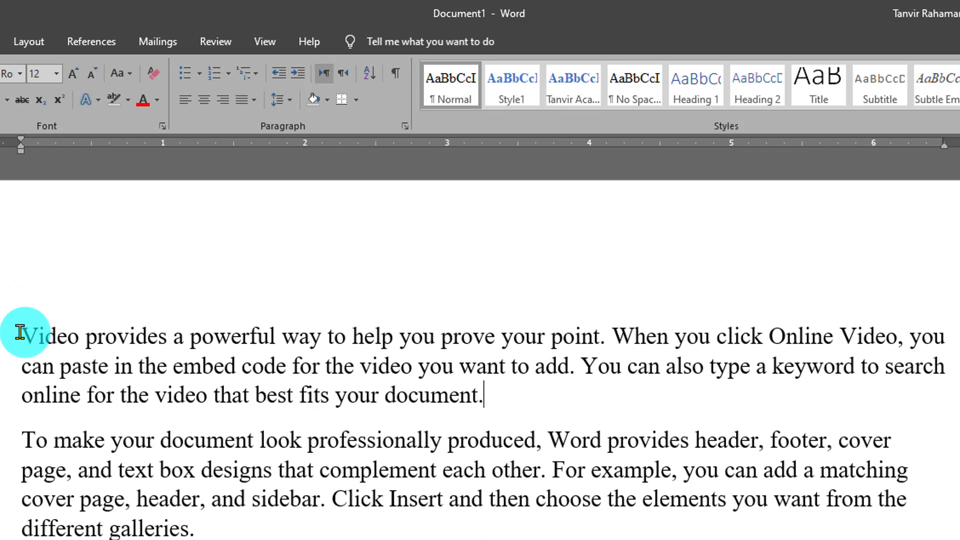
pyautogui.moveTo(37, 327); pyautogui.dragTo(943, 323)
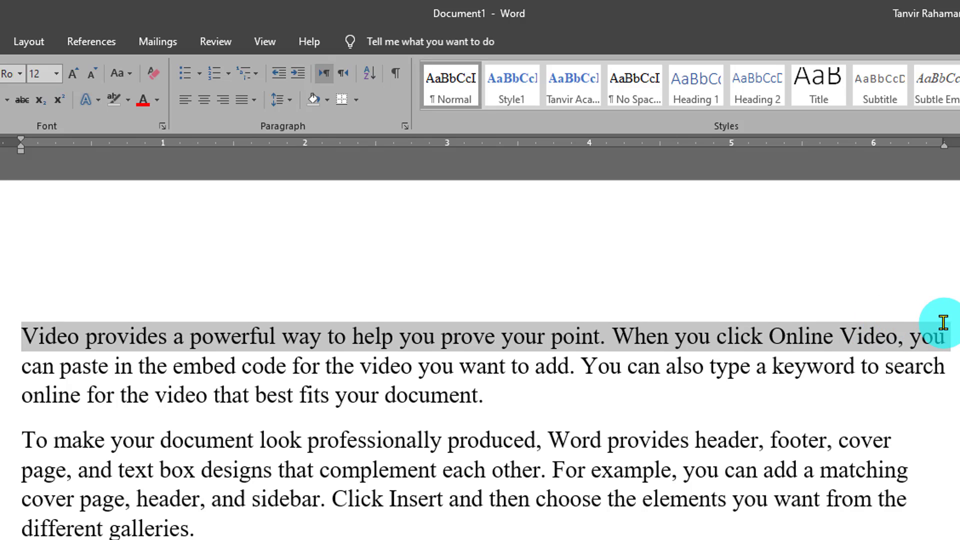
pyautogui.click(327, 103)
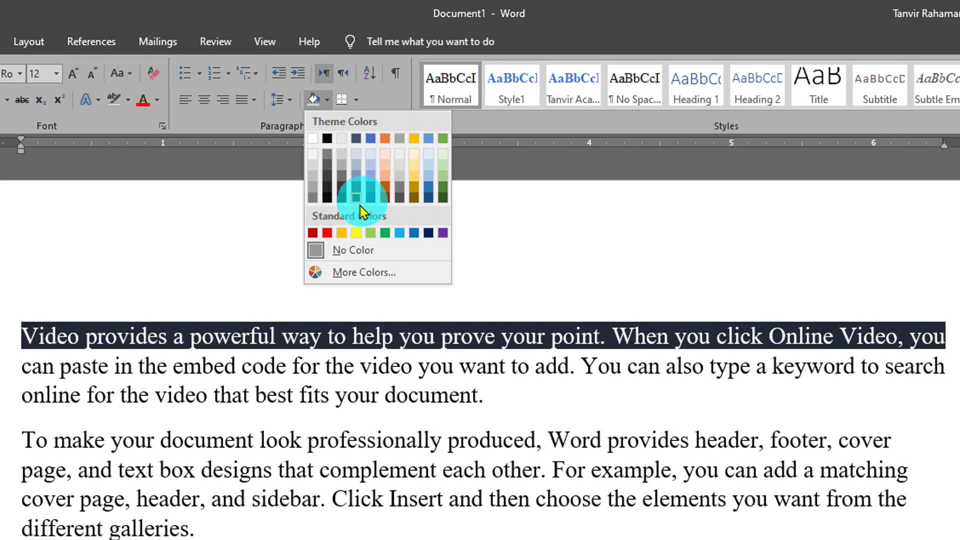
pyautogui.click(333, 275)
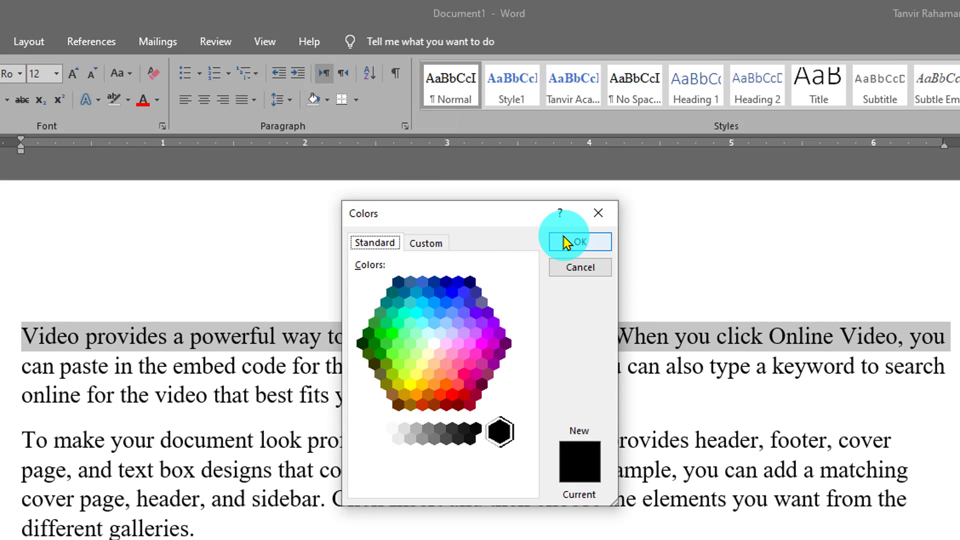
pyautogui.click(607, 214)
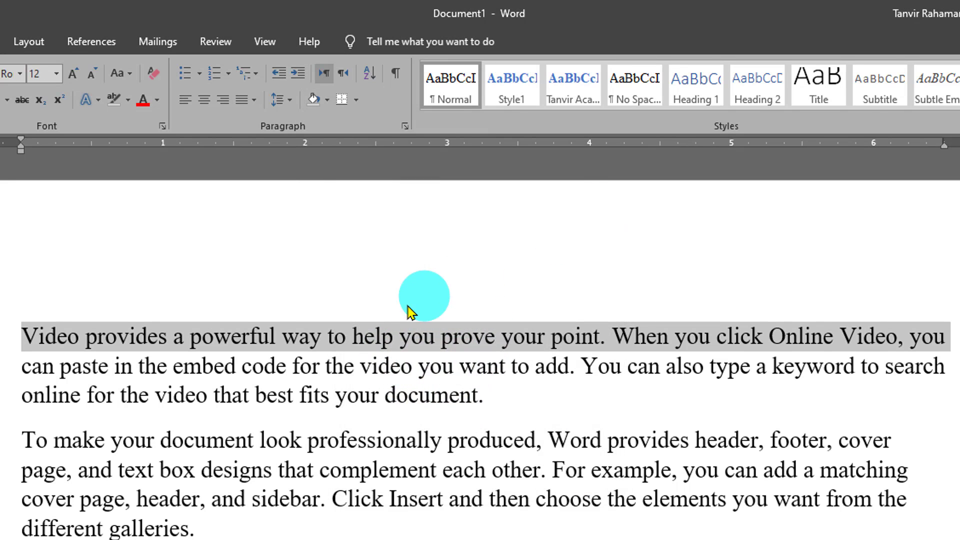
pyautogui.click(375, 338)
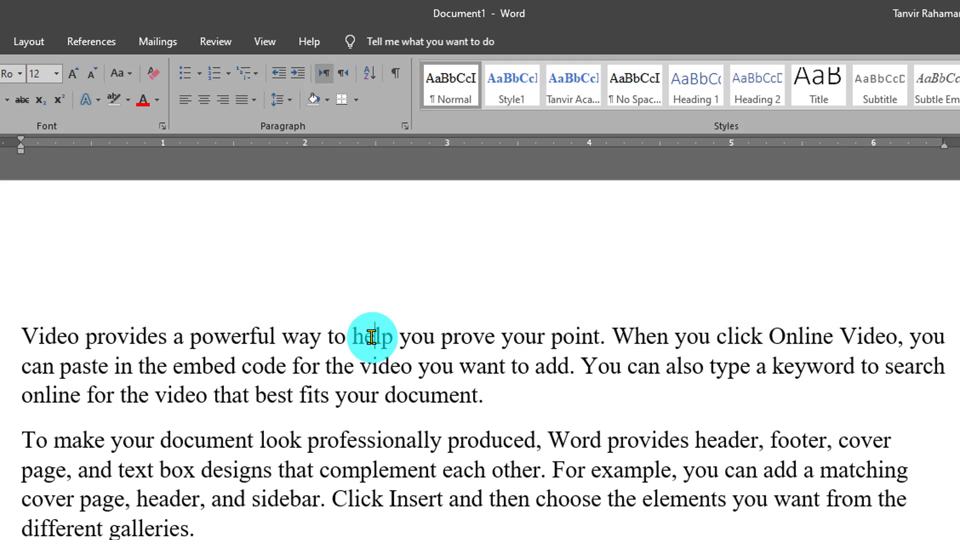
# Shade the whole first paragraph, beginning "Video provides", with the orange theme color.
pyautogui.tripleClick(375, 338)
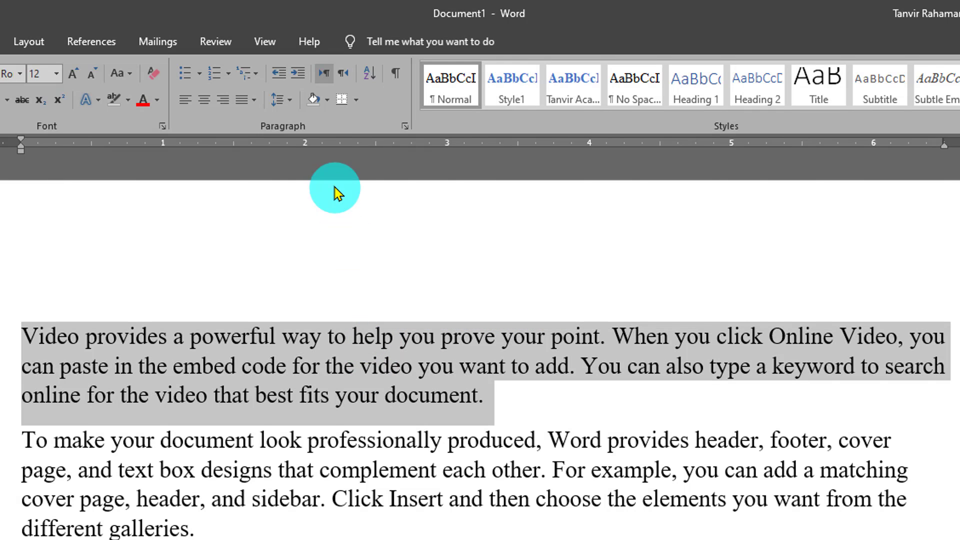
pyautogui.click(328, 100)
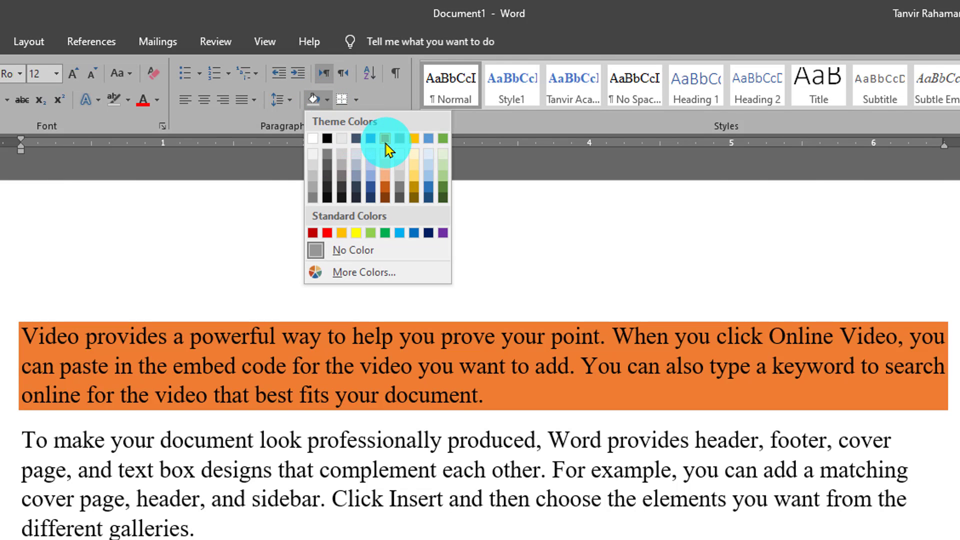
pyautogui.click(386, 140)
pyautogui.click(584, 424)
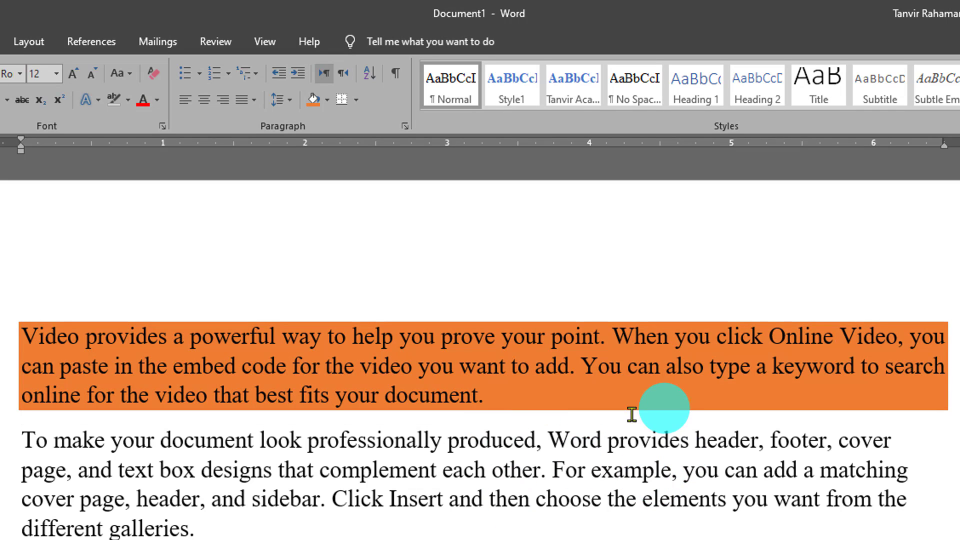
# Remove the shading from the first paragraph by setting it to No Color.
pyautogui.moveTo(497, 390)
pyautogui.mouseDown()
pyautogui.moveTo(188, 368)
pyautogui.moveTo(17, 343)
pyautogui.mouseUp()
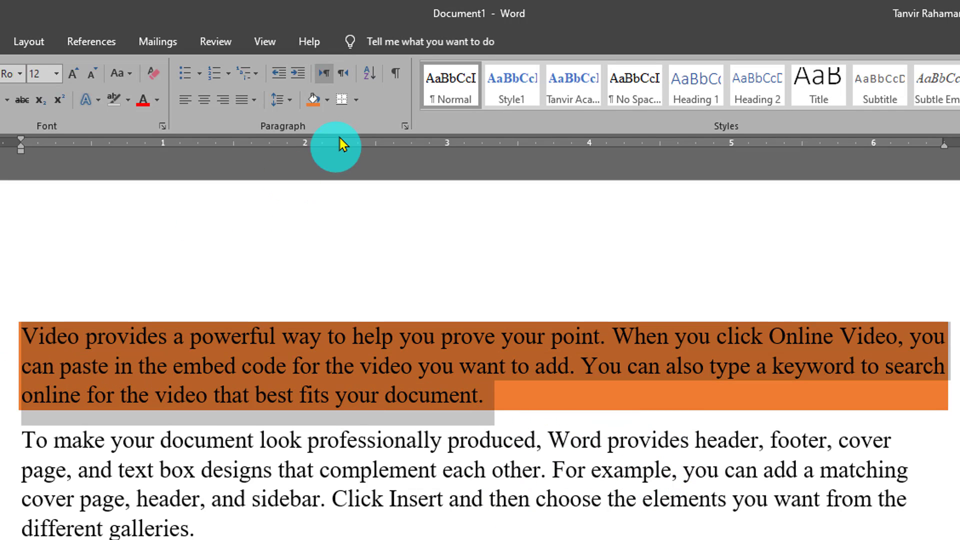
pyautogui.click(327, 100)
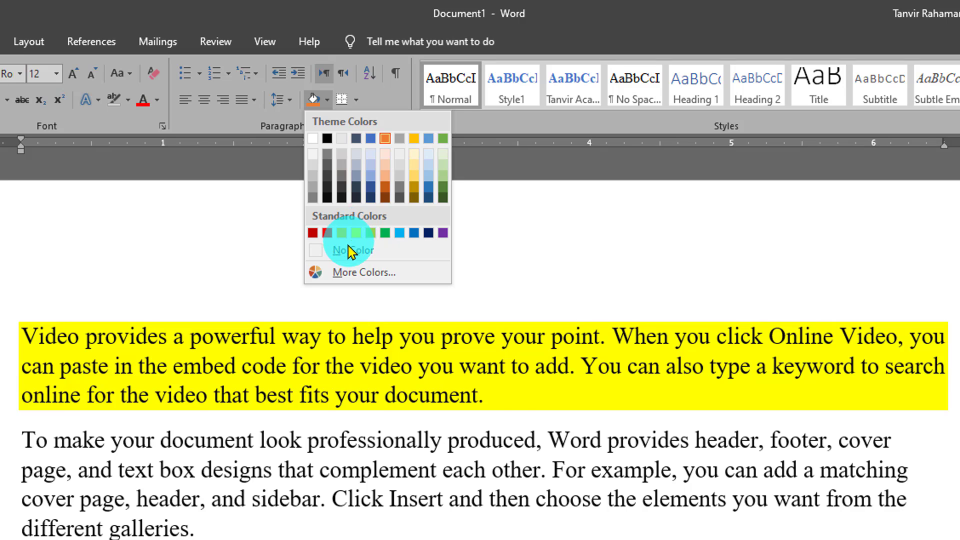
pyautogui.click(350, 251)
pyautogui.click(428, 400)
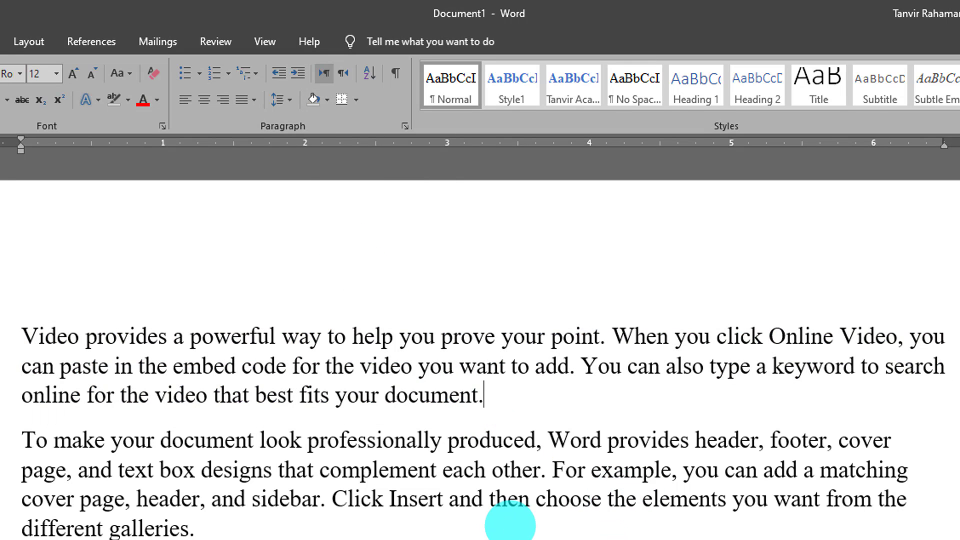
# Apply All Borders to the first paragraph, beginning "Video provides", and undo it.
pyautogui.click(356, 100)
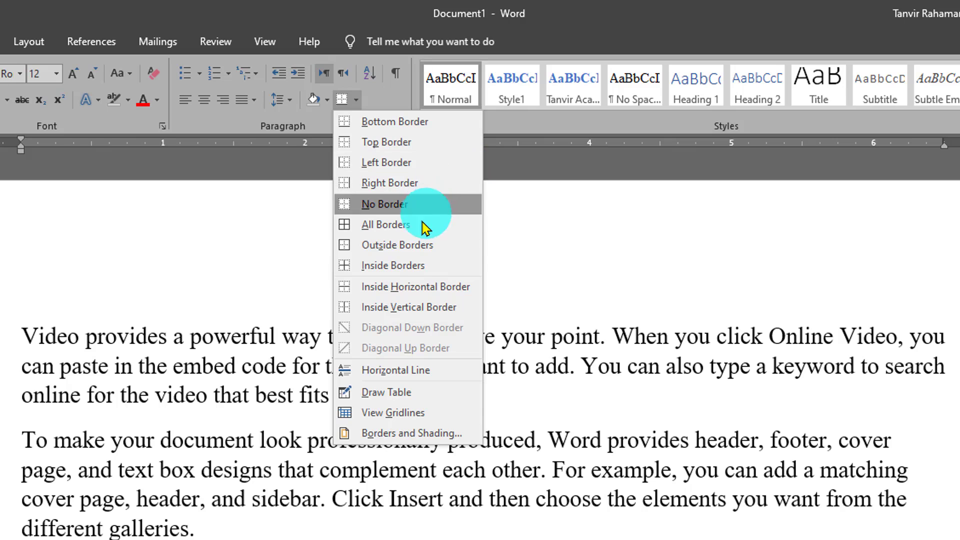
pyautogui.click(668, 325)
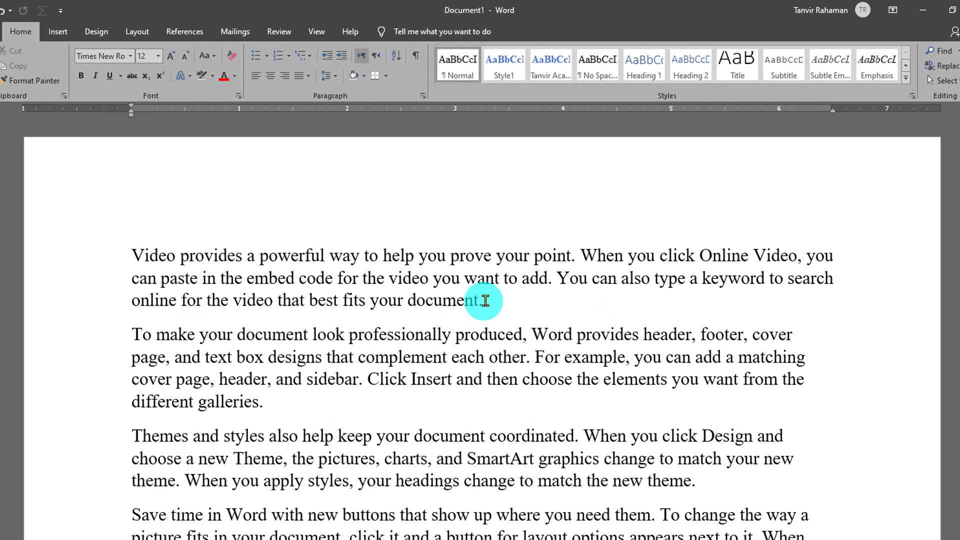
pyautogui.moveTo(484, 395); pyautogui.dragTo(330, 382)
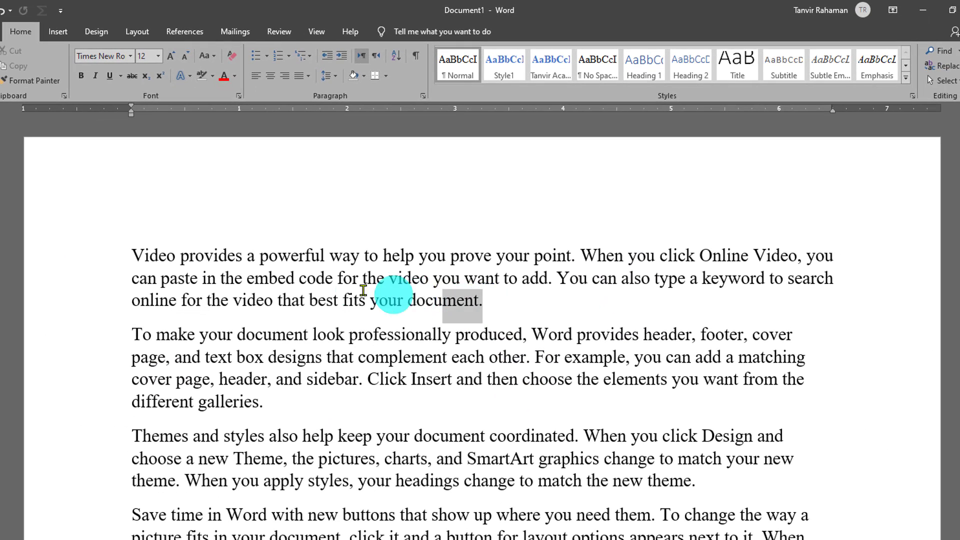
pyautogui.moveTo(363, 290); pyautogui.dragTo(140, 261)
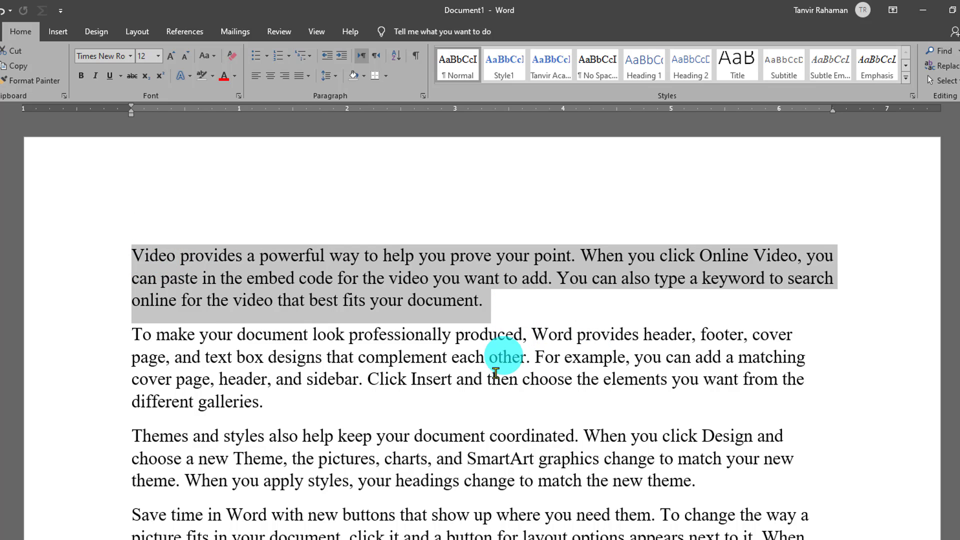
pyautogui.scroll(-1, 495, 381)
pyautogui.scroll(1, 495, 381)
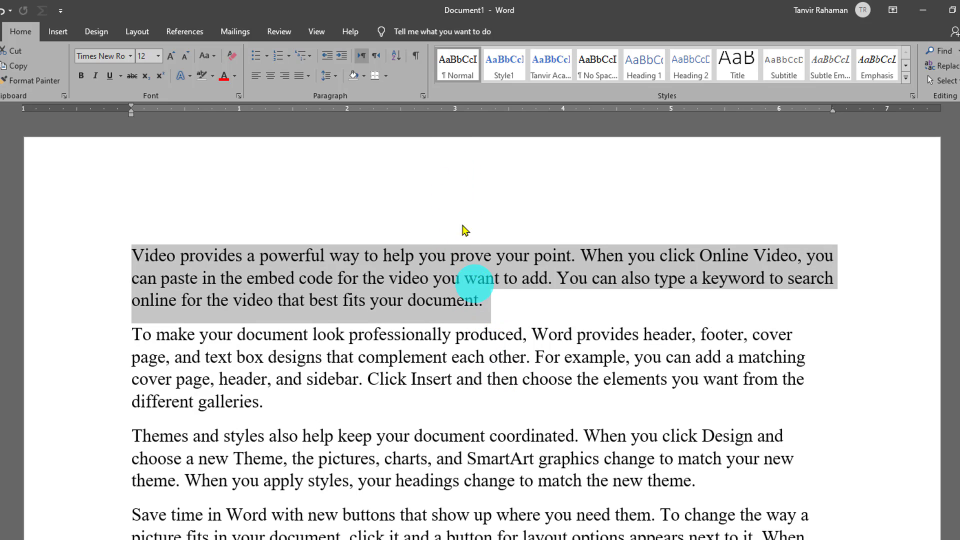
pyautogui.click(386, 76)
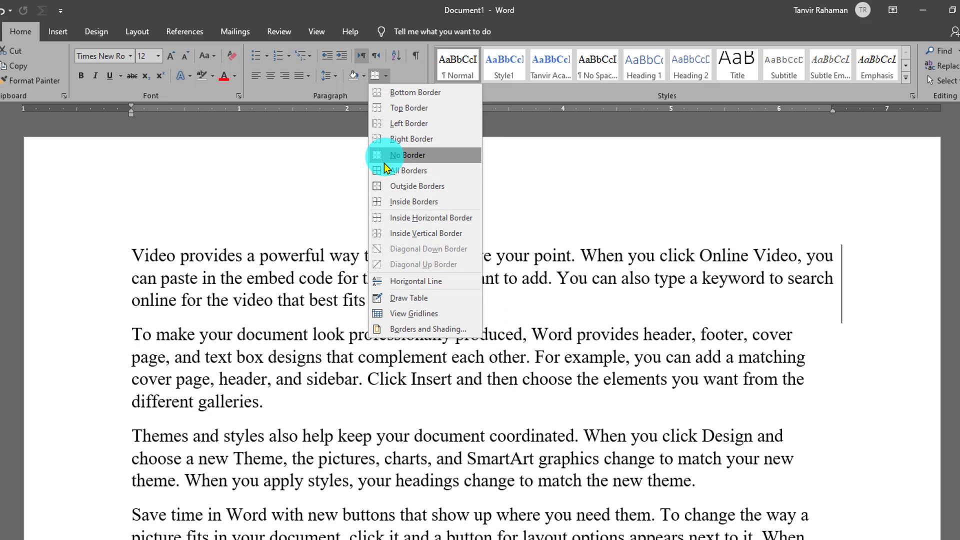
pyautogui.click(398, 171)
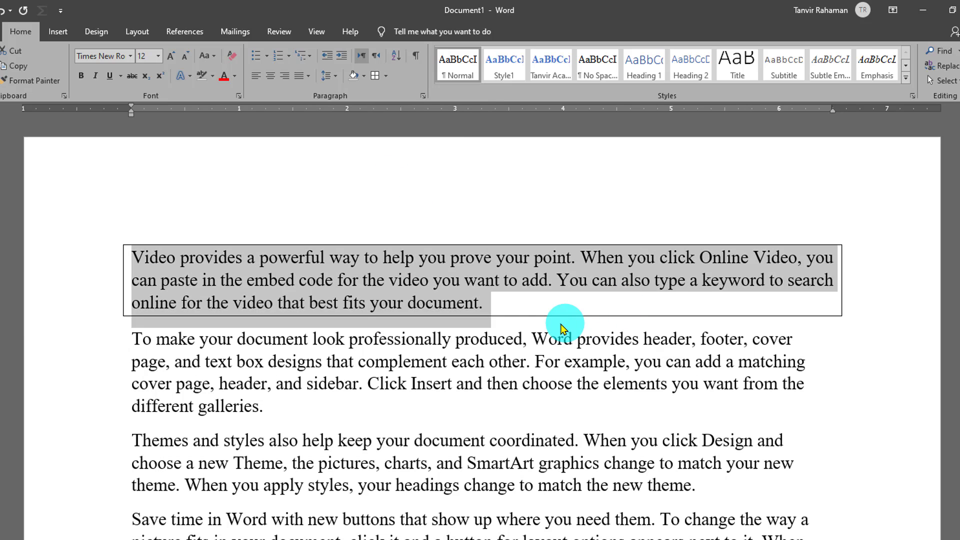
pyautogui.click(504, 303)
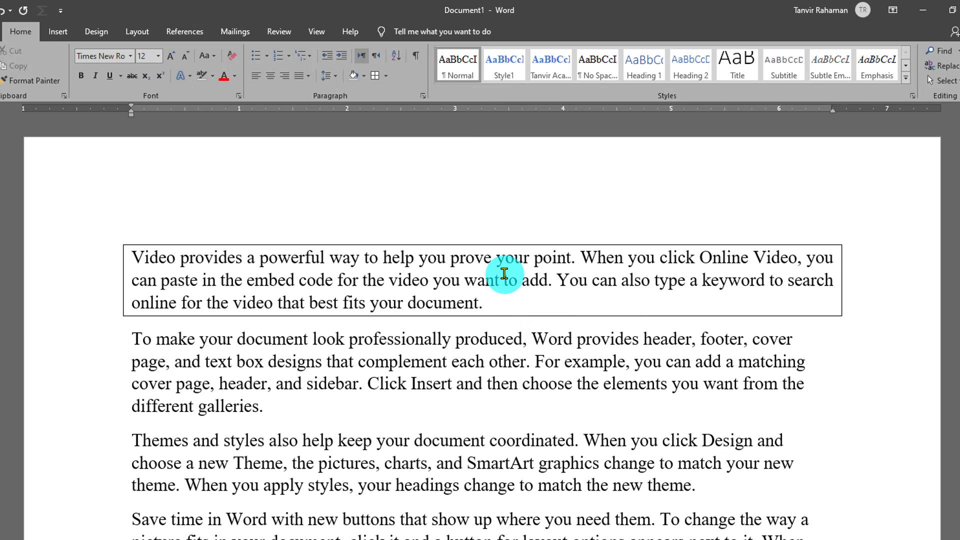
pyautogui.hotkey('ctrl', 'shift', 'Up')
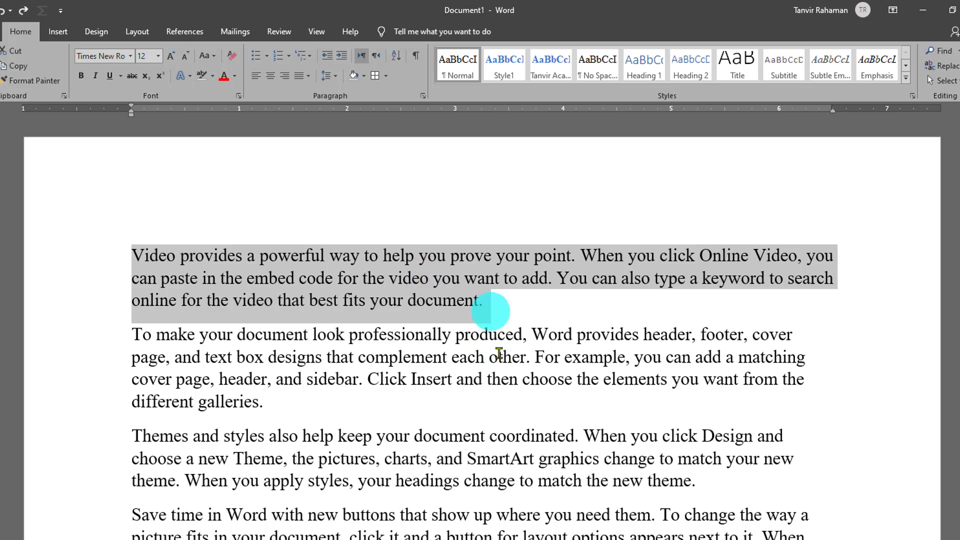
# Apply Outside Borders around all the paragraphs, from "Video provides" to the end of the "Reading is easier" paragraph.
pyautogui.scroll(-4, 499, 360)
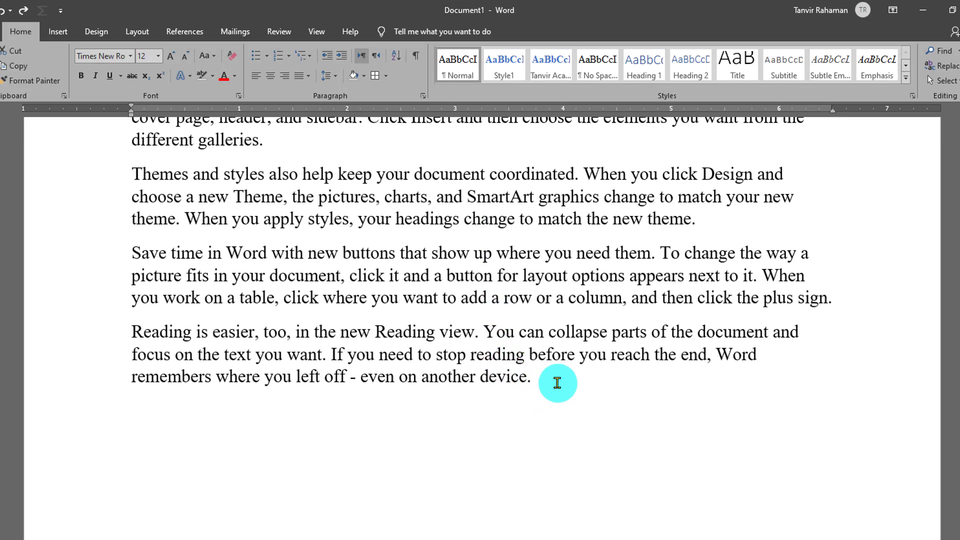
pyautogui.scroll(1, 553, 383)
pyautogui.moveTo(554, 436); pyautogui.dragTo(125, 261)
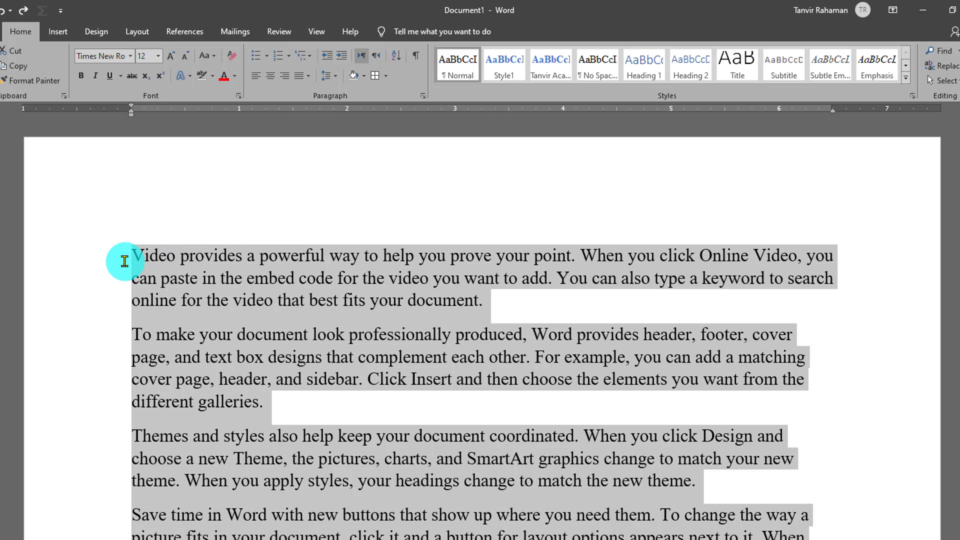
pyautogui.click(388, 76)
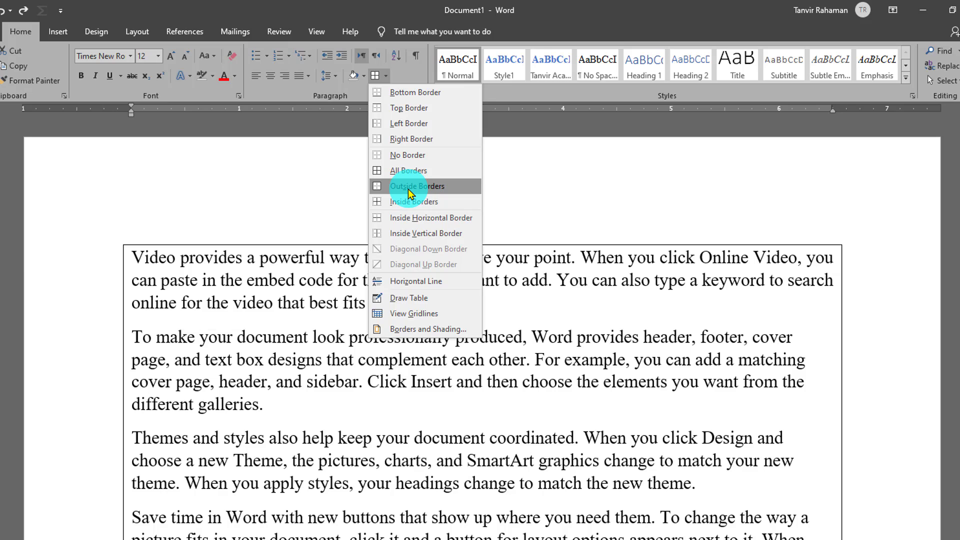
pyautogui.click(411, 194)
pyautogui.scroll(-5, 736, 472)
pyautogui.scroll(5, 682, 429)
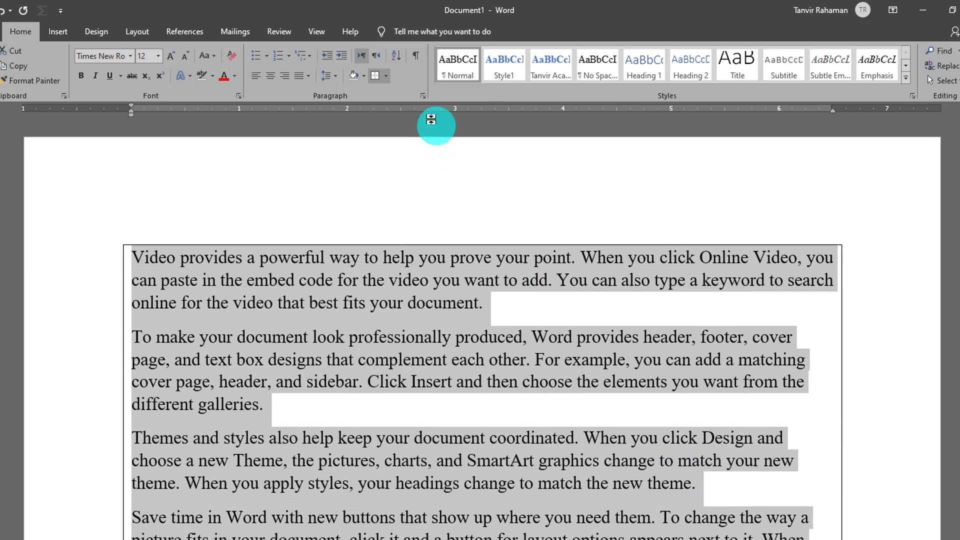
# Apply All Borders to the selected paragraphs so that each one is framed separately.
pyautogui.click(385, 78)
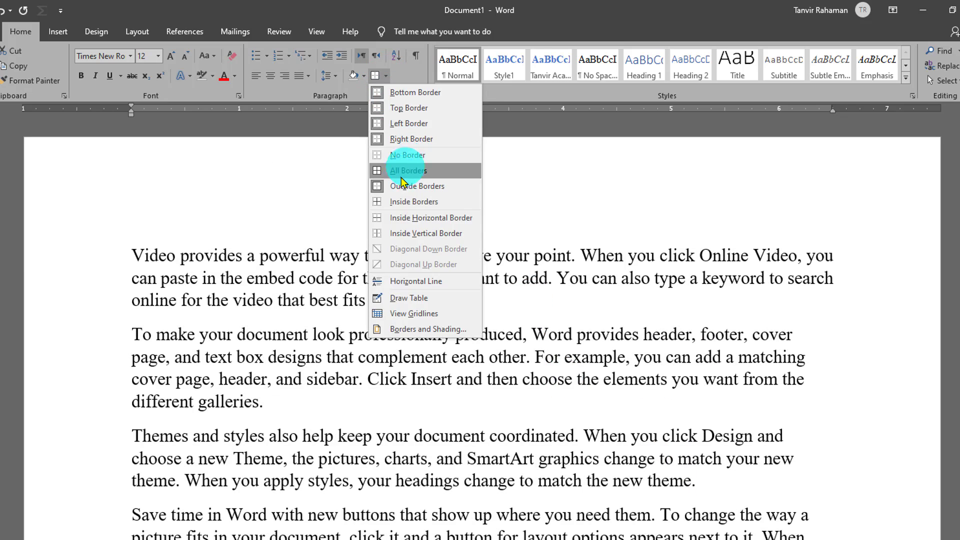
pyautogui.click(420, 173)
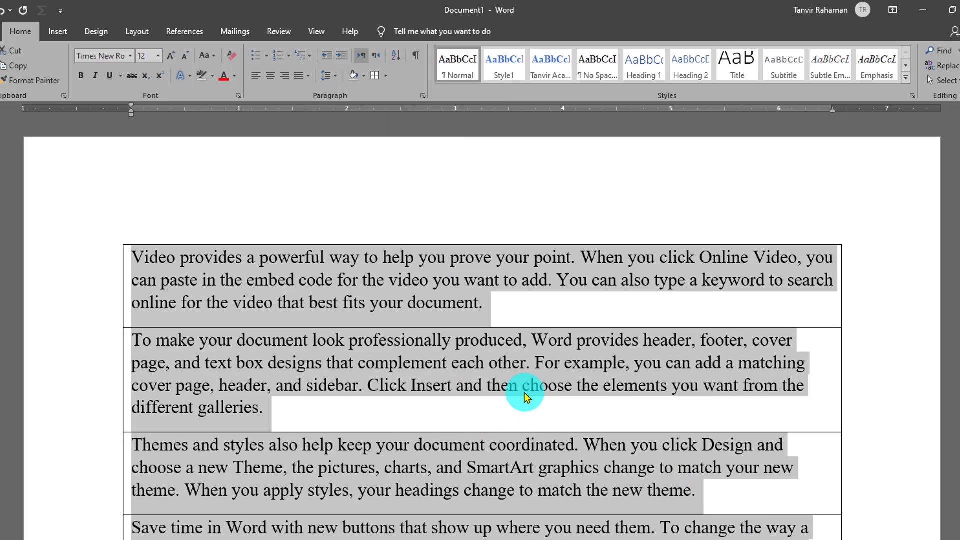
pyautogui.scroll(-1, 421, 344)
pyautogui.scroll(-2, 622, 364)
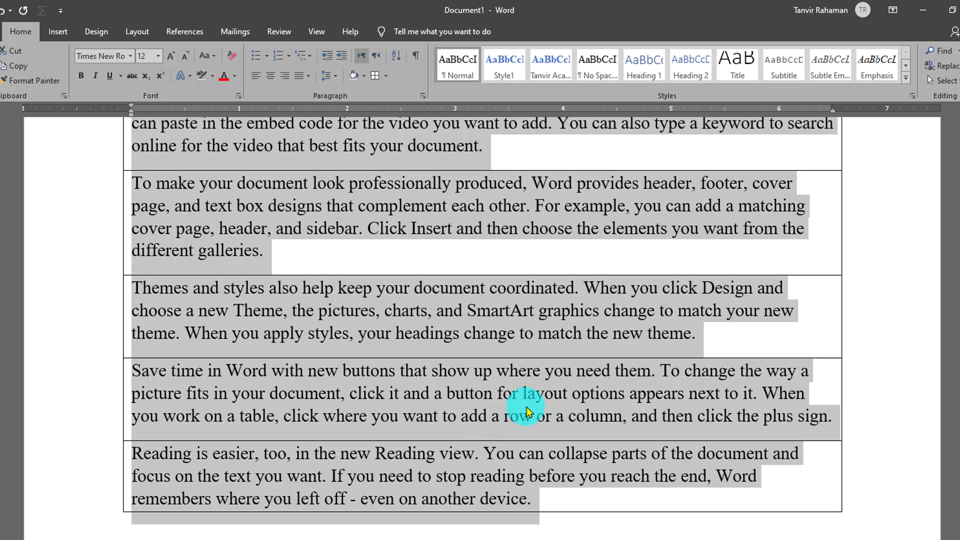
pyautogui.scroll(3, 595, 423)
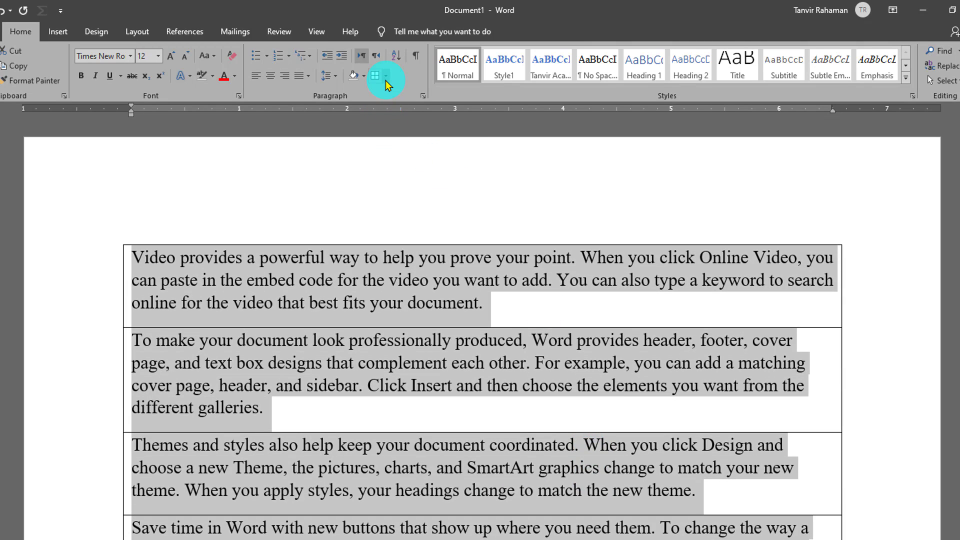
# Turn on the View Gridlines option for tables, check that it is enabled, and deselect the text.
pyautogui.click(386, 79)
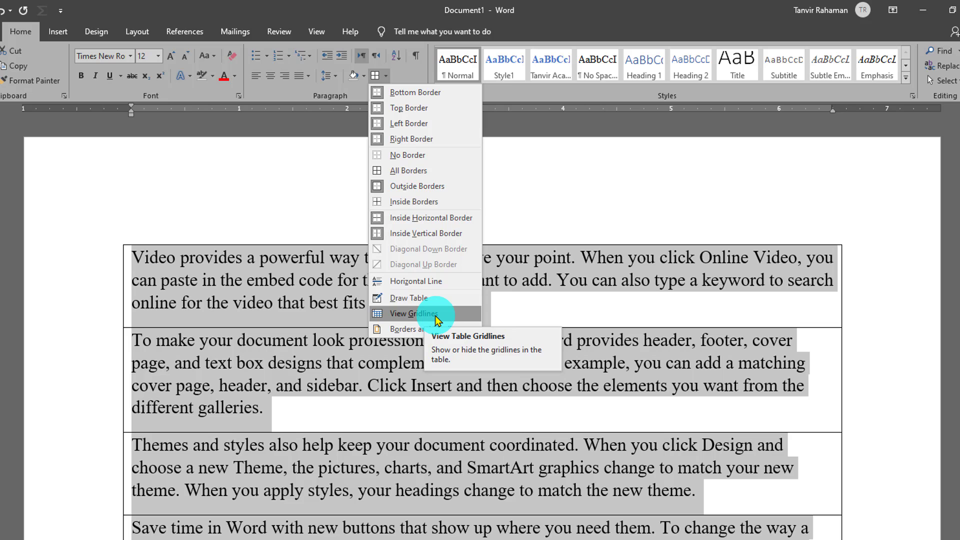
pyautogui.click(435, 315)
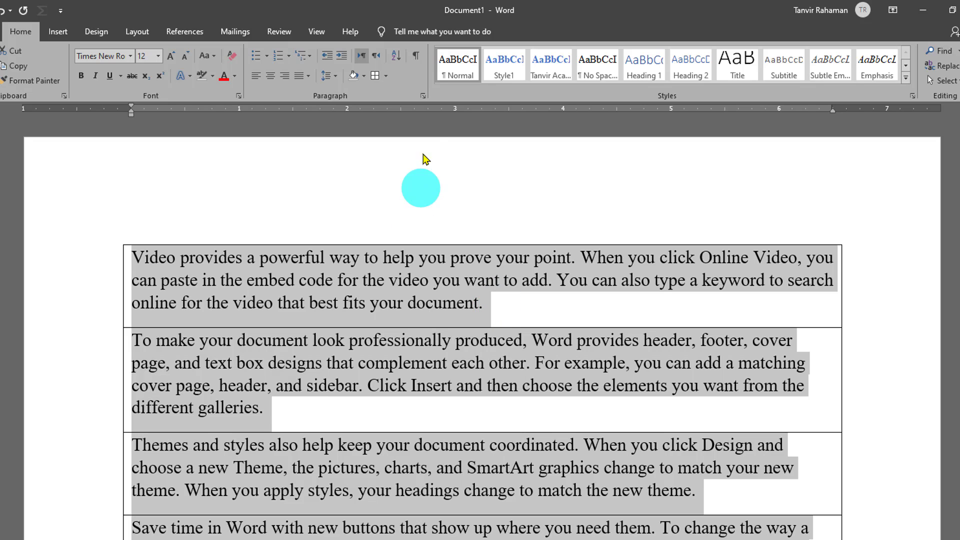
pyautogui.click(389, 76)
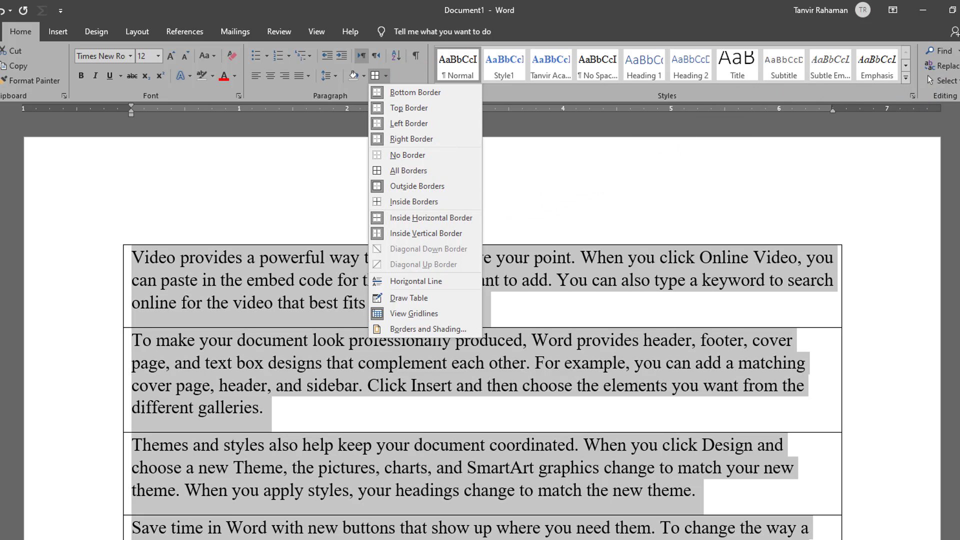
pyautogui.click(522, 313)
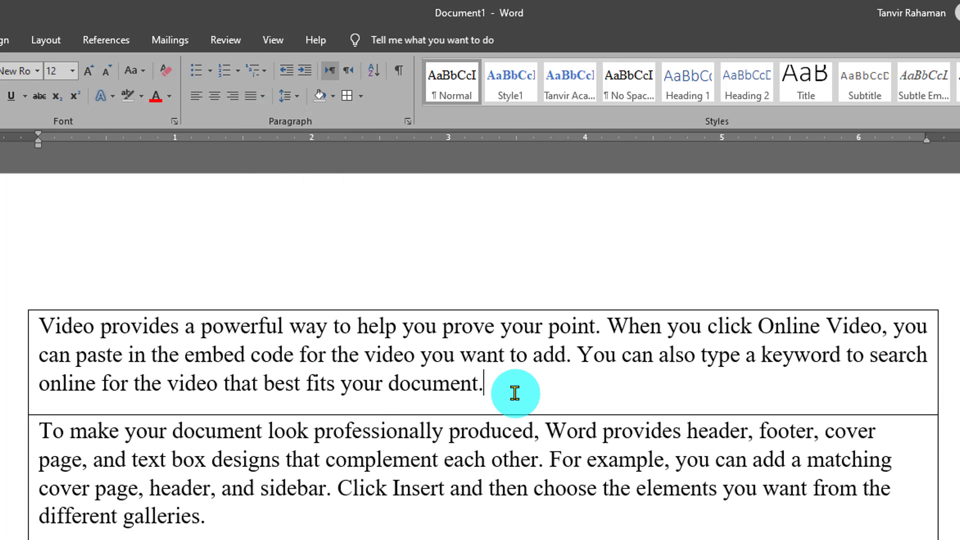
# Replace the whole document text with a list of five first names, one per line.
pyautogui.hotkey('ctrl', 'a')
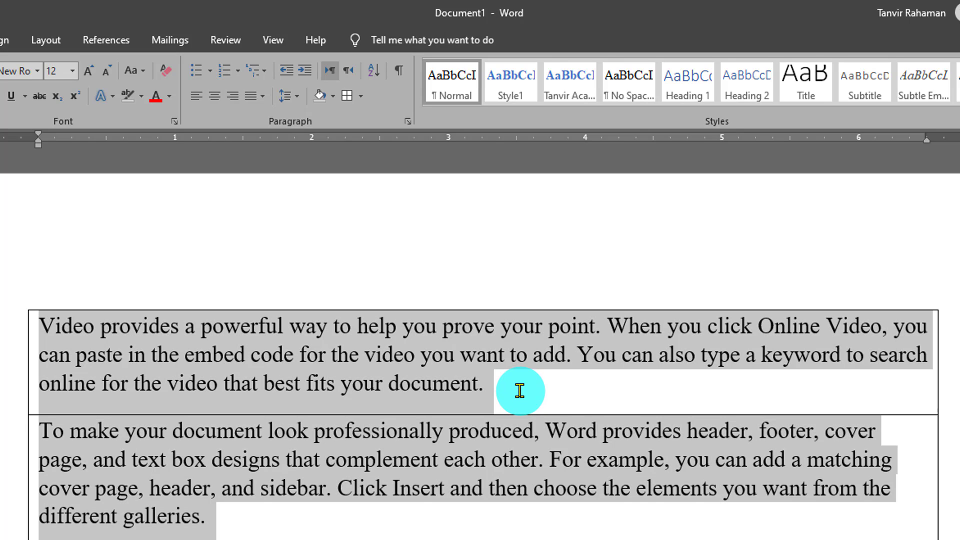
pyautogui.press('Delete')
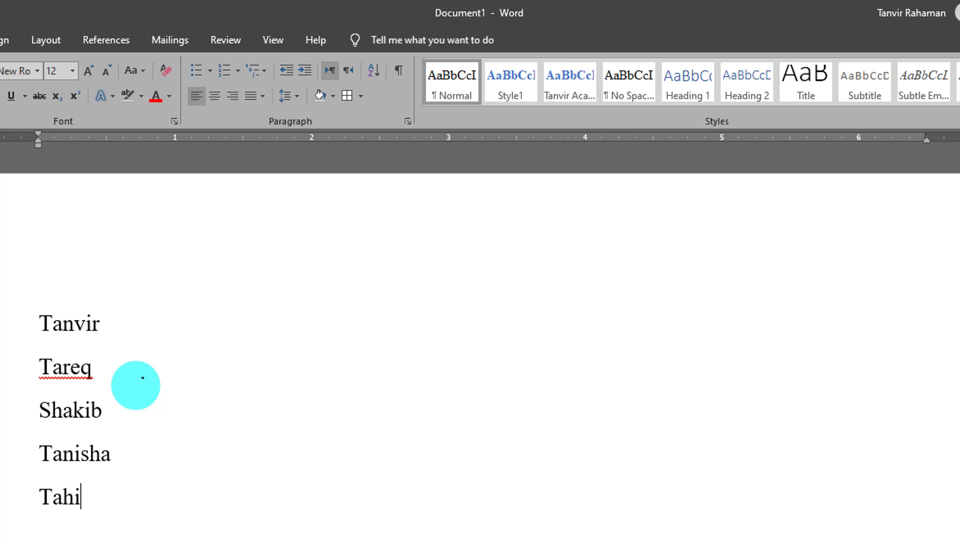
pyautogui.write('ya')
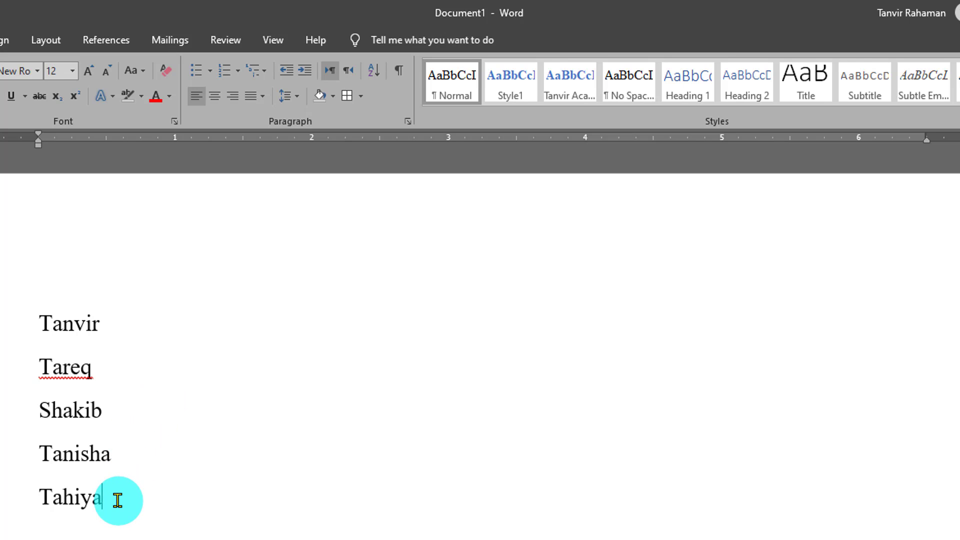
# Preview the bullet library styles on the list of five names without applying one.
pyautogui.moveTo(118, 500); pyautogui.dragTo(47, 326)
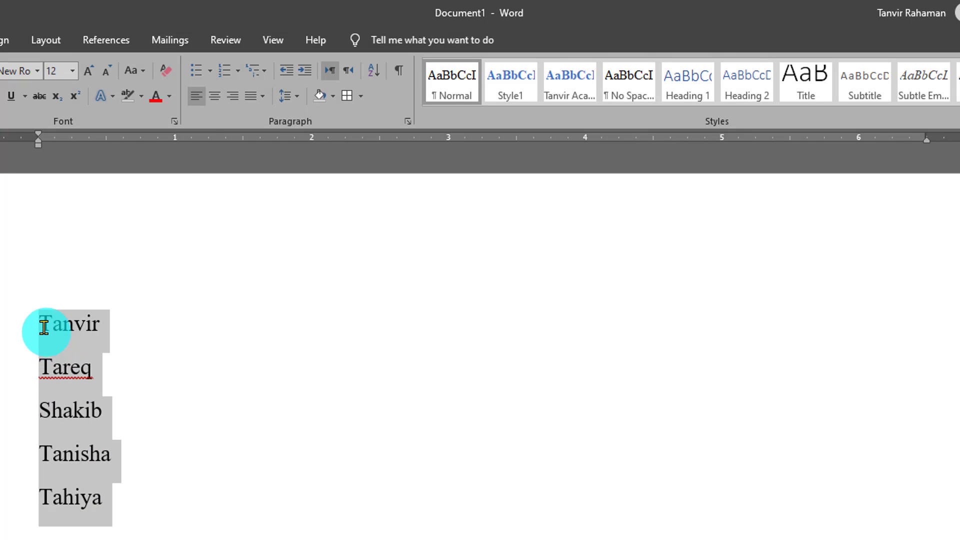
pyautogui.click(211, 72)
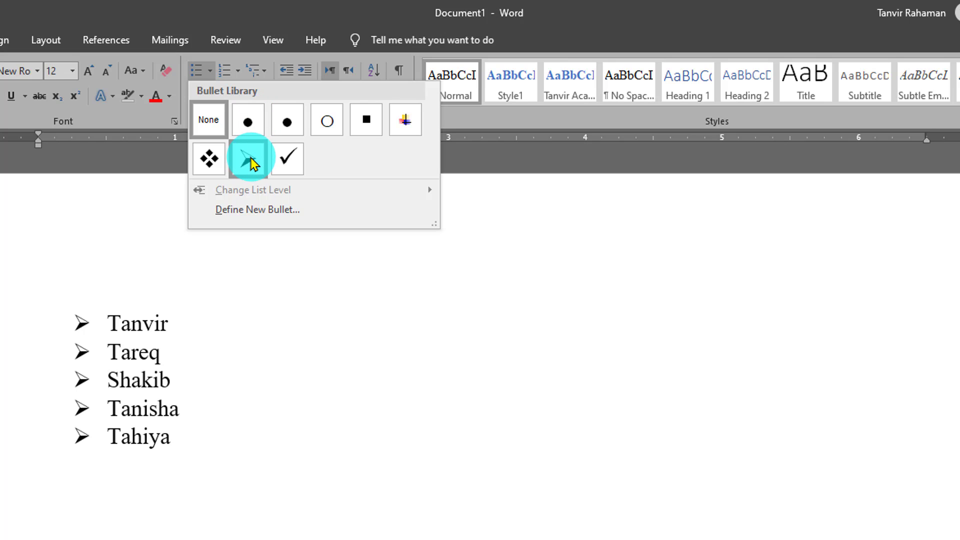
pyautogui.click(147, 335)
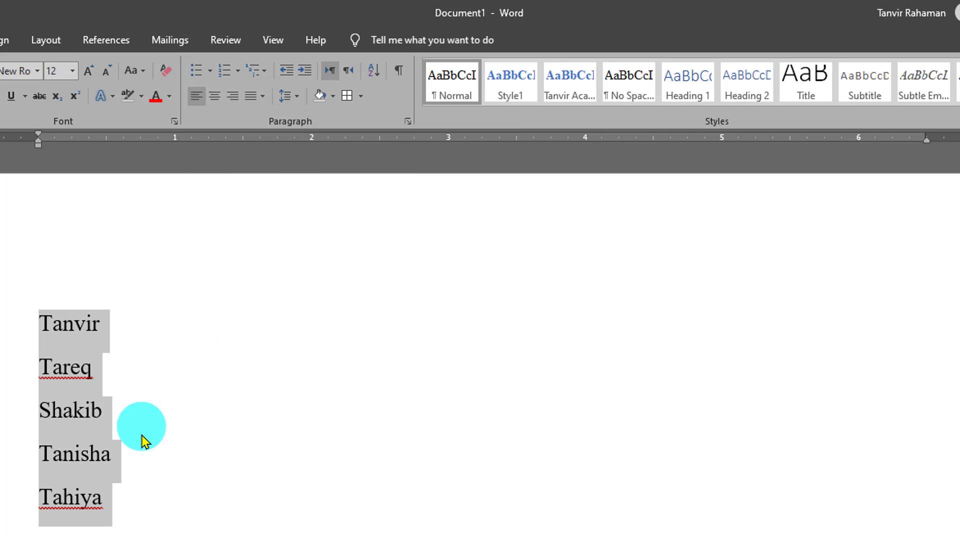
pyautogui.click(112, 334)
# Copy the whole list of five names and delete it from the page.
pyautogui.moveTo(124, 510); pyautogui.dragTo(13, 308)
pyautogui.hotkey('ctrl', 'c')
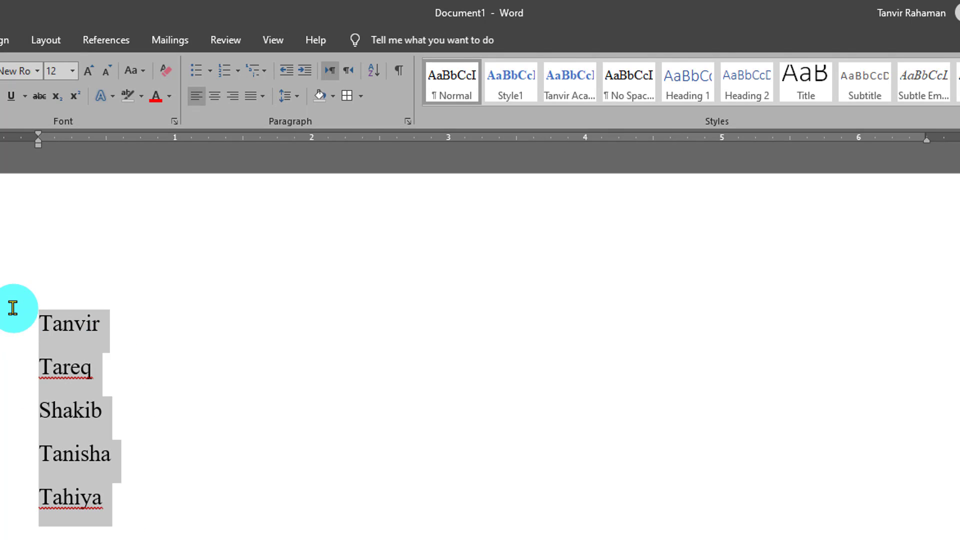
pyautogui.press('Delete')
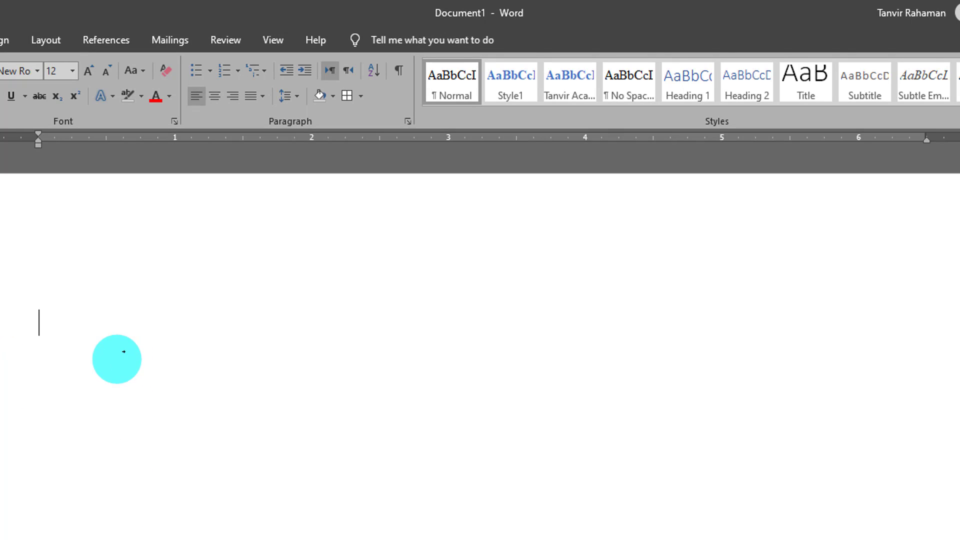
# Insert a solid round bullet on the empty line and remove it again.
pyautogui.click(211, 71)
pyautogui.click(251, 122)
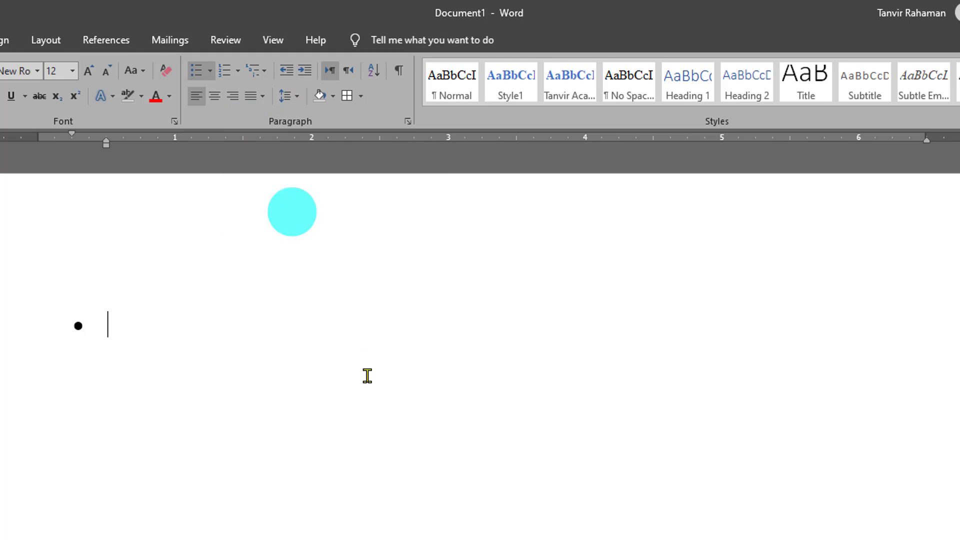
pyautogui.click(274, 433)
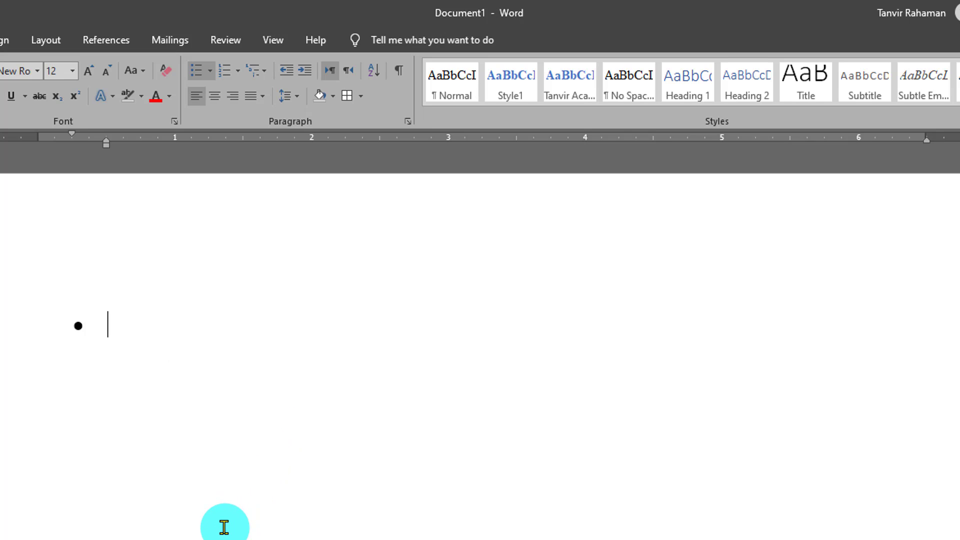
pyautogui.press('Return')
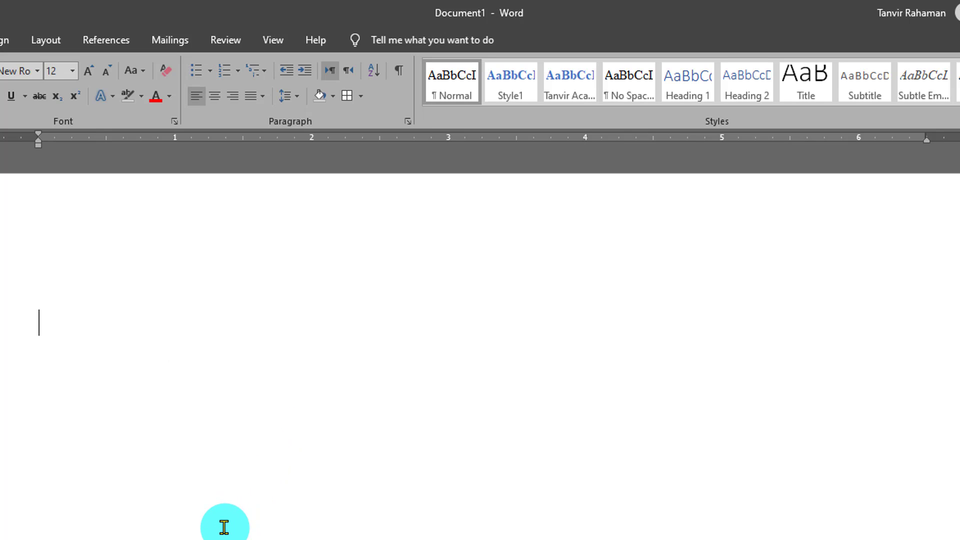
# Paste the copied name list back and apply the arrowhead bullet style to all five names.
pyautogui.hotkey('ctrl', 'v')
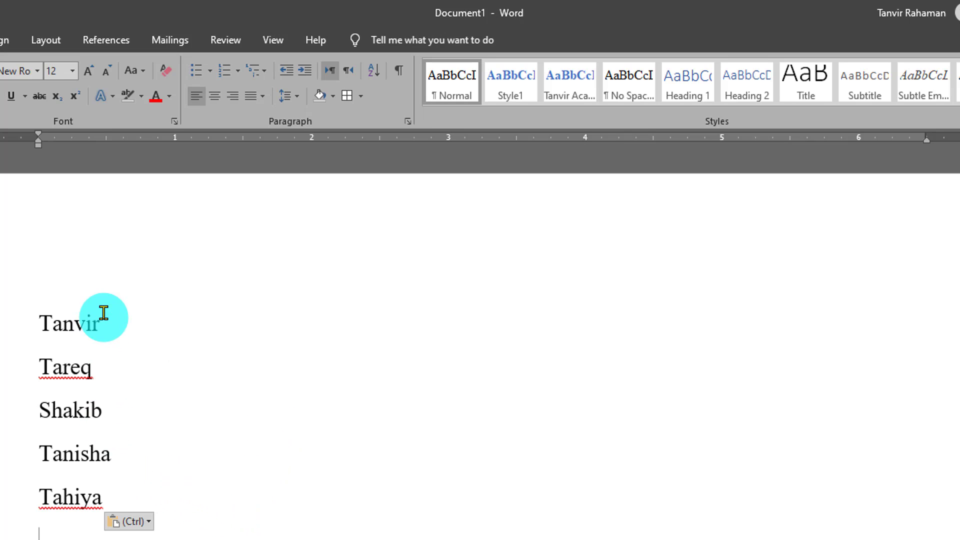
pyautogui.moveTo(118, 498); pyautogui.dragTo(18, 320)
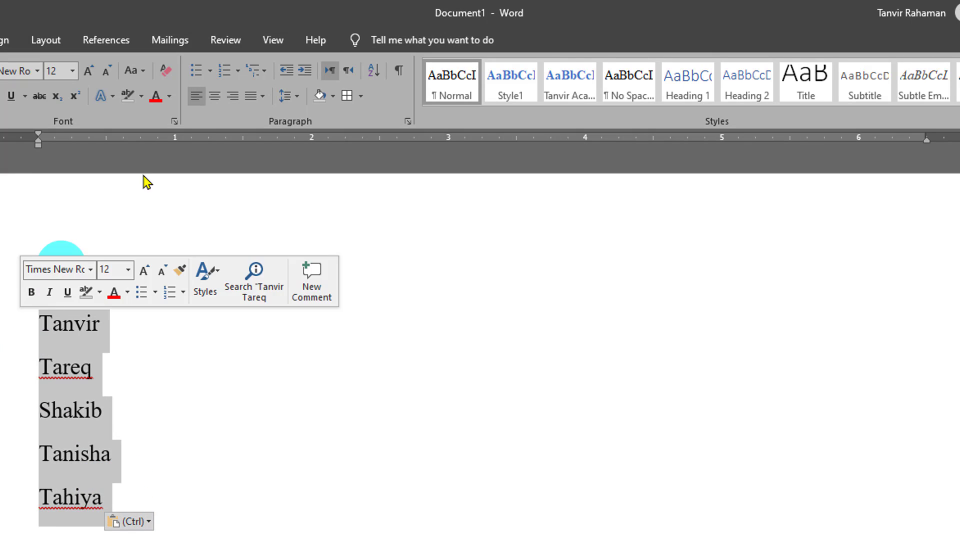
pyautogui.click(209, 71)
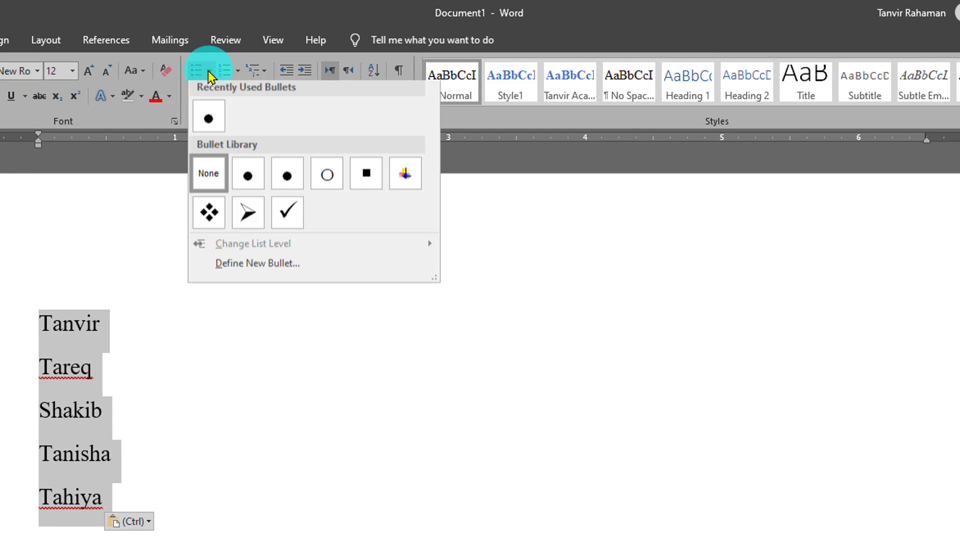
pyautogui.click(255, 222)
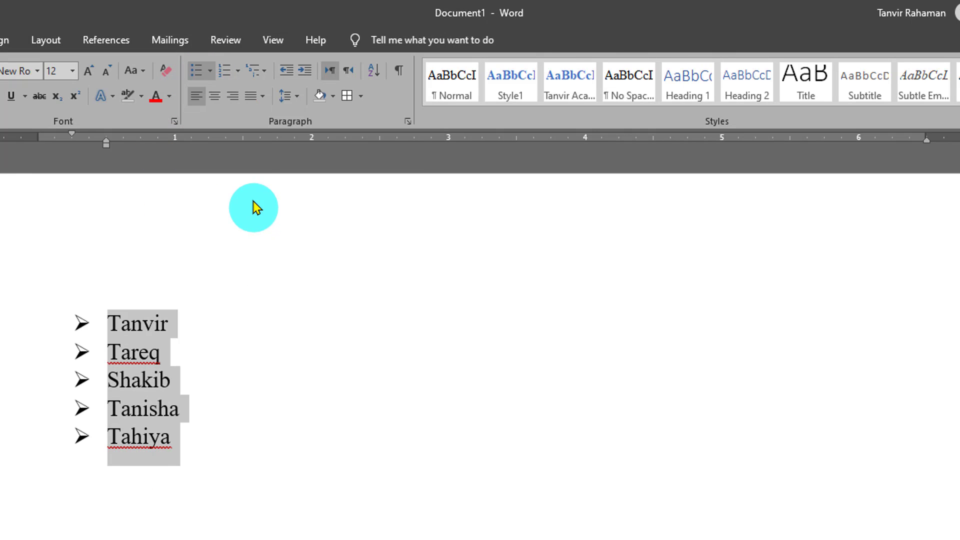
# Define a new bullet using the hollow right-arrow symbol from Wingdings, character code 240.
pyautogui.click(210, 72)
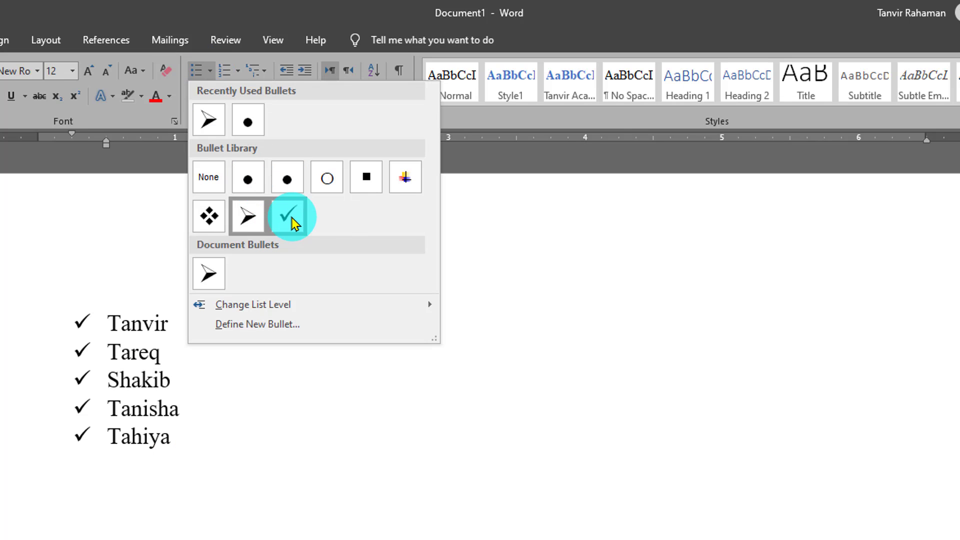
pyautogui.moveTo(242, 304)
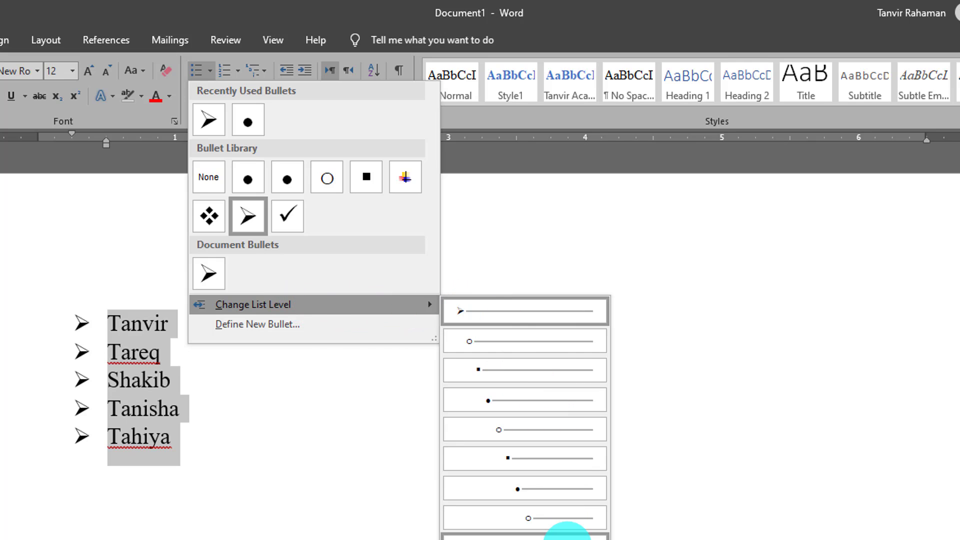
pyautogui.click(299, 330)
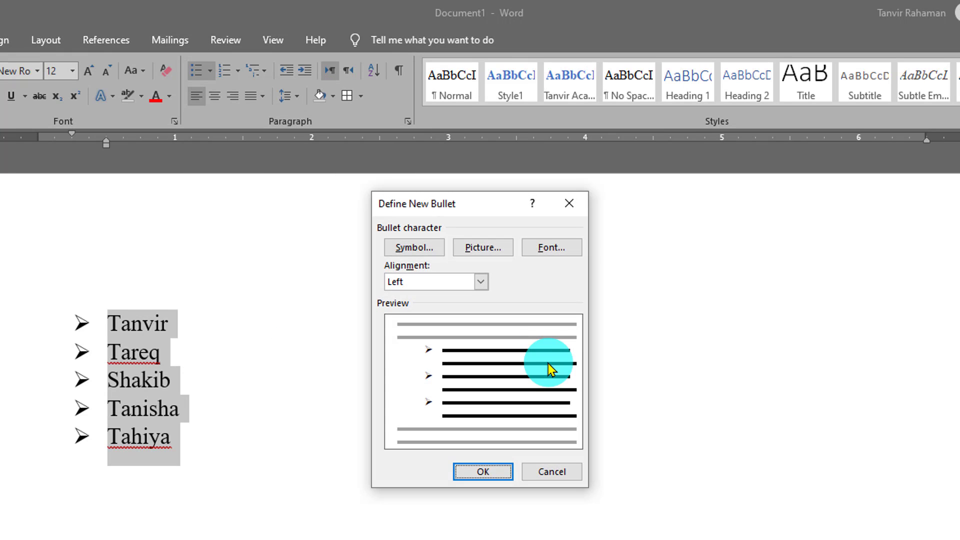
pyautogui.click(421, 249)
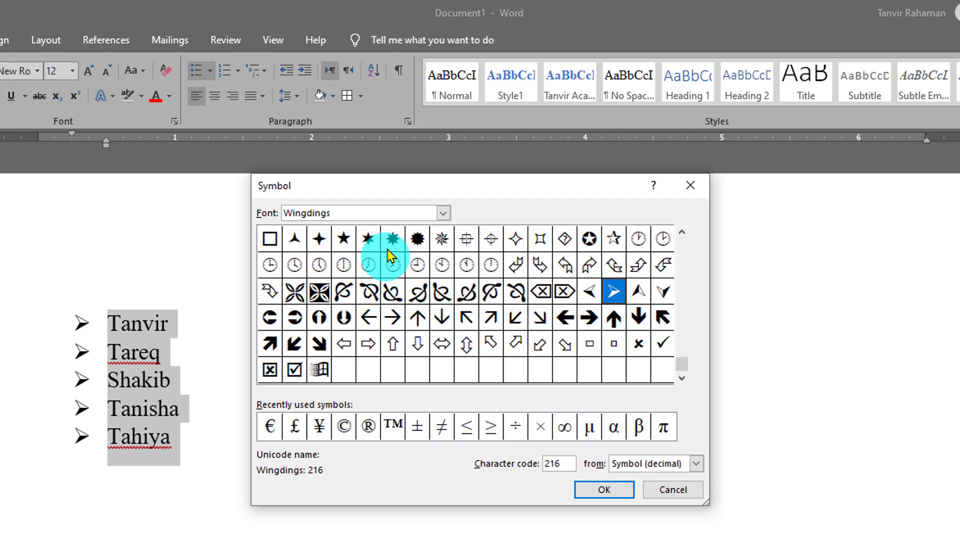
pyautogui.click(372, 345)
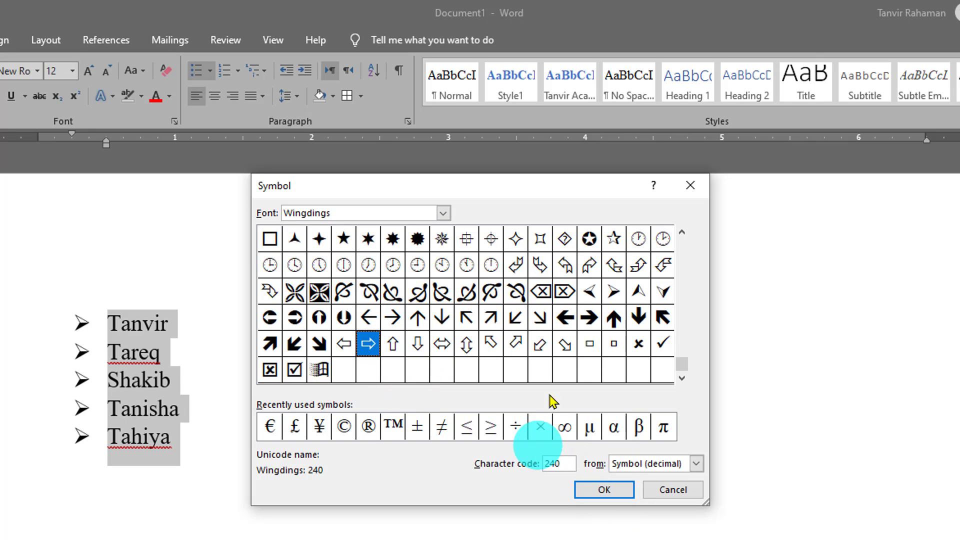
pyautogui.click(442, 215)
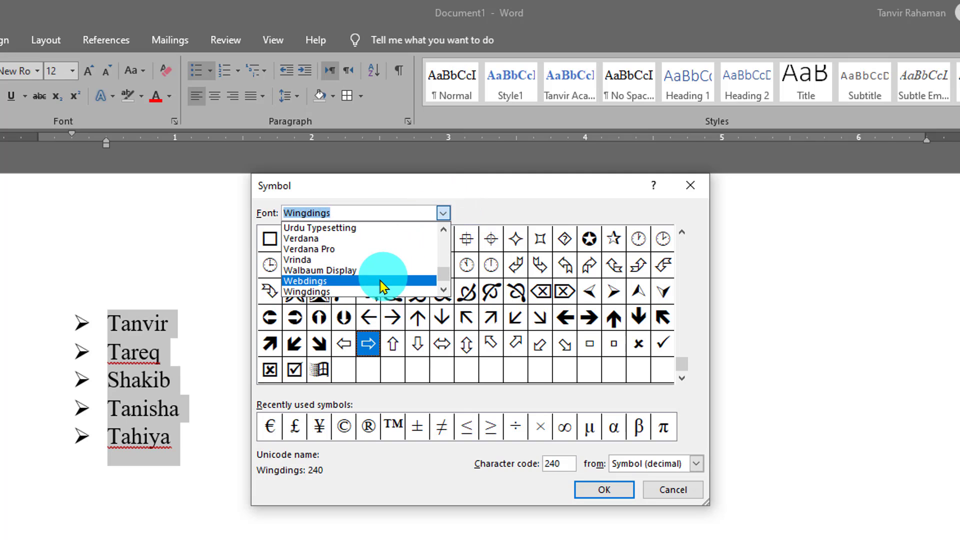
pyautogui.click(518, 208)
pyautogui.click(598, 491)
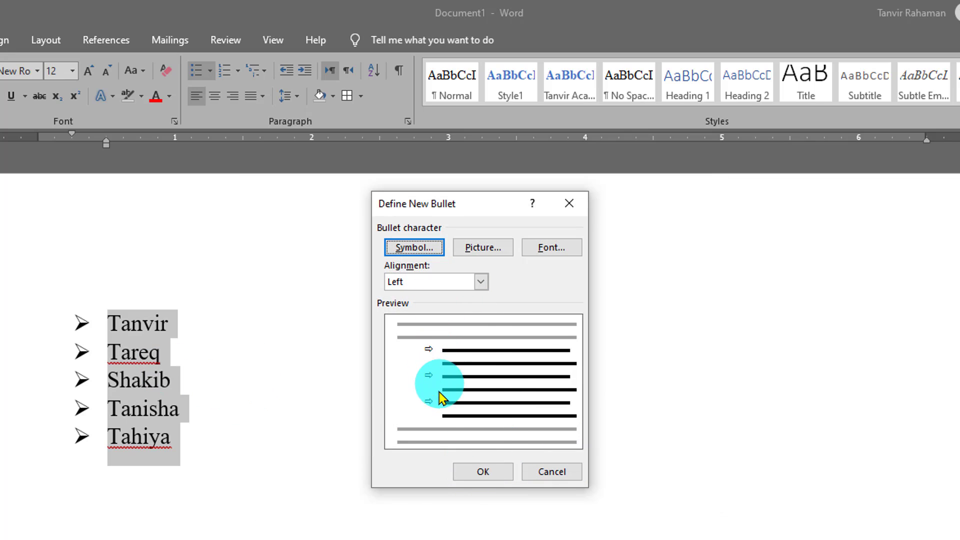
# Check the picture bullet option without choosing a picture, and apply the new hollow-arrow bullet to the name list.
pyautogui.click(498, 250)
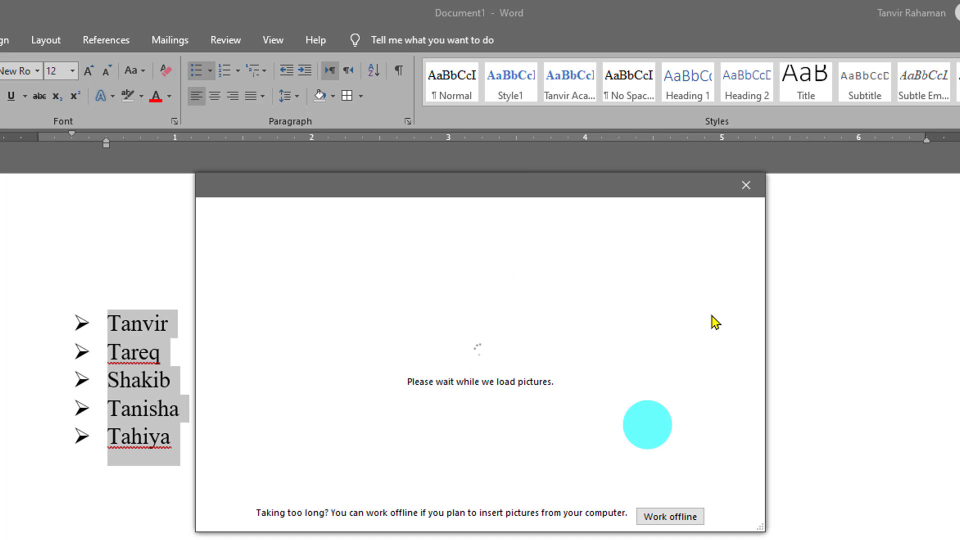
pyautogui.click(745, 186)
pyautogui.click(488, 471)
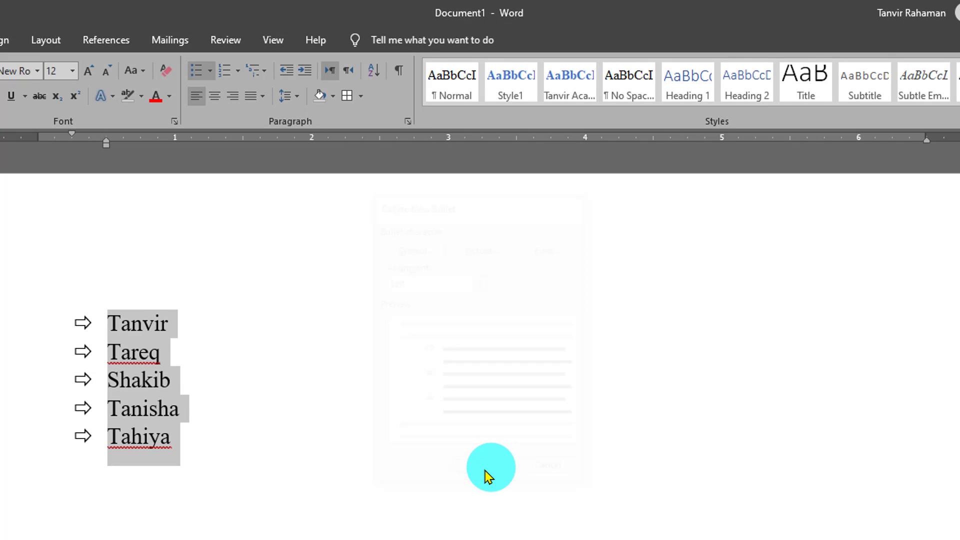
pyautogui.click(208, 320)
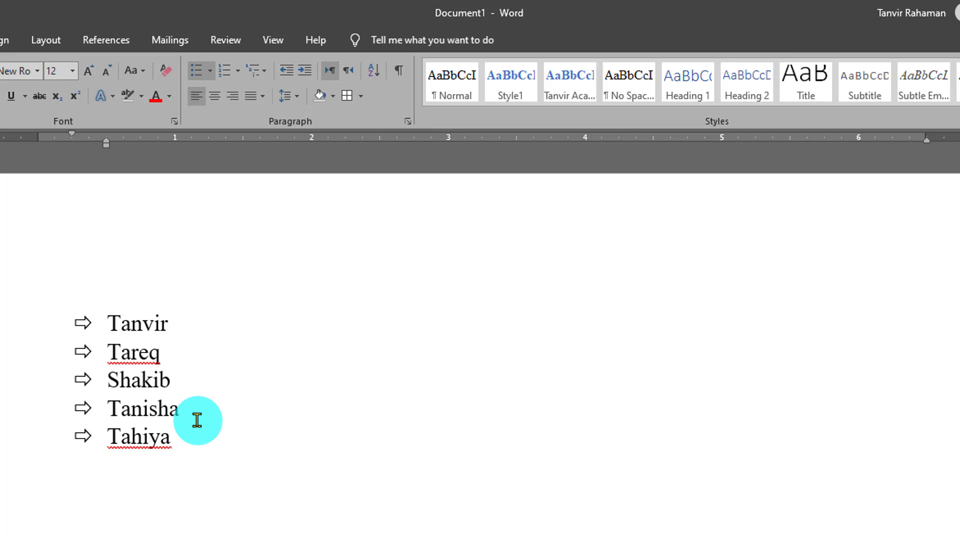
# Start defining a new number format for the five names and review the number style and alignment choices.
pyautogui.moveTo(195, 440); pyautogui.dragTo(101, 323)
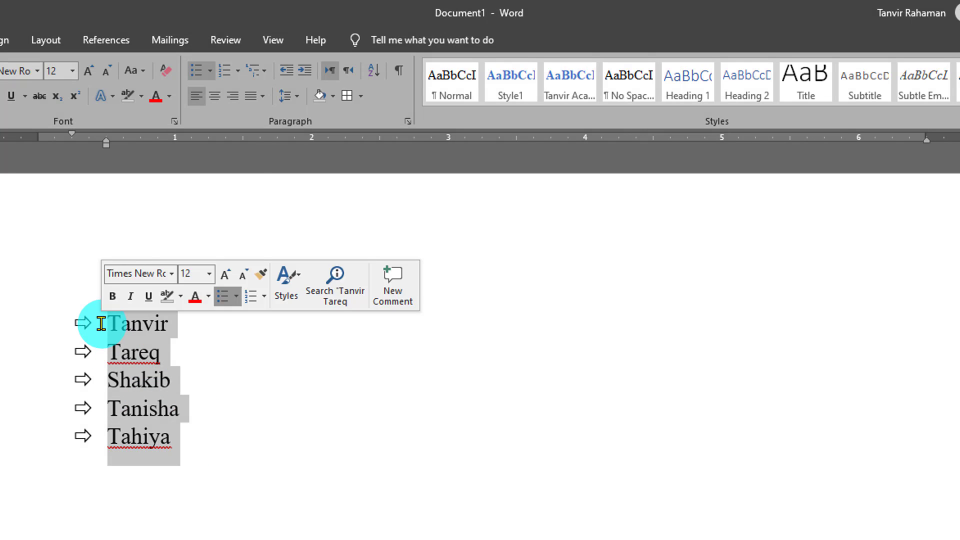
pyautogui.click(239, 73)
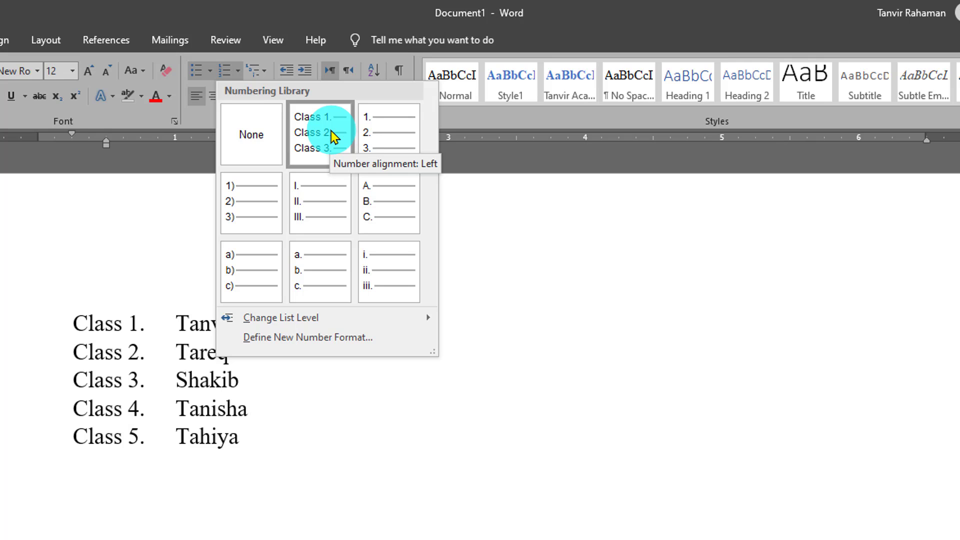
pyautogui.click(329, 339)
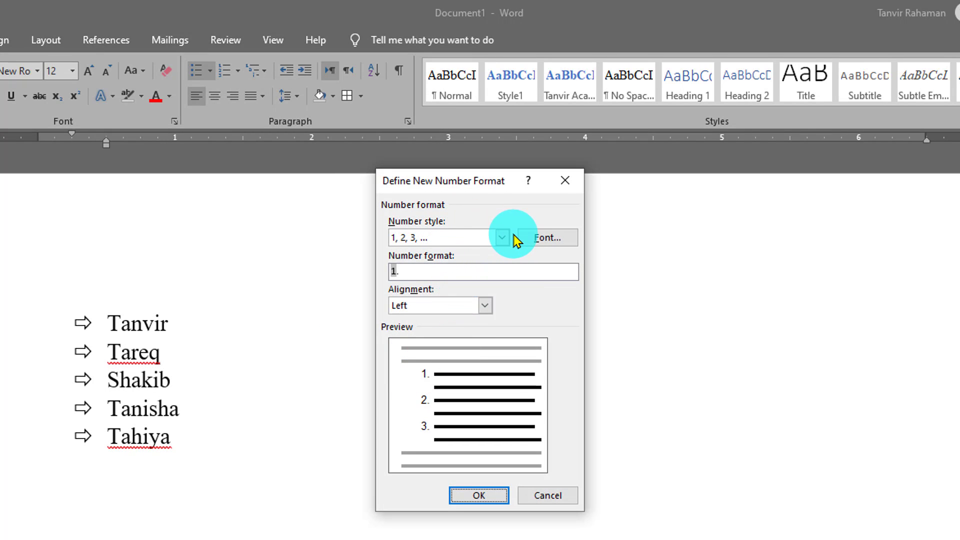
pyautogui.click(501, 238)
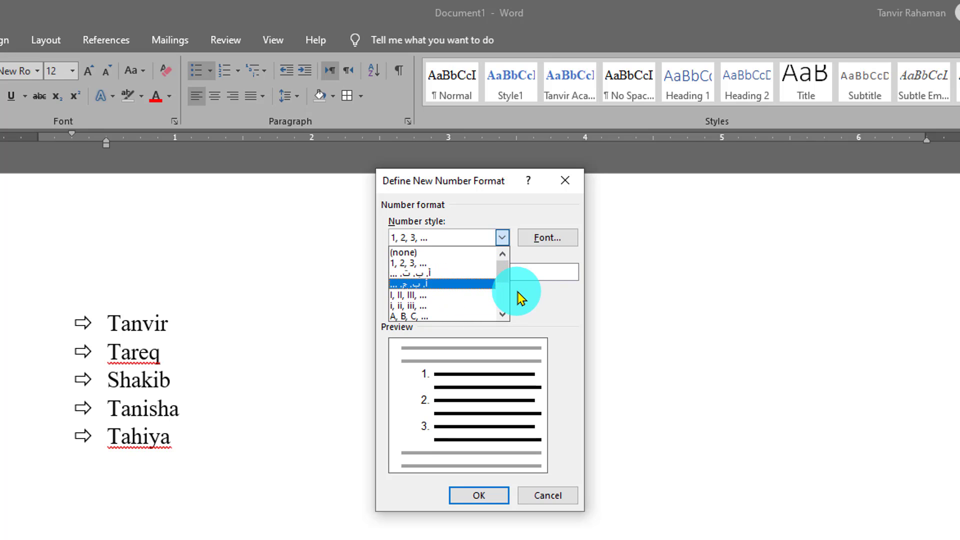
pyautogui.click(539, 307)
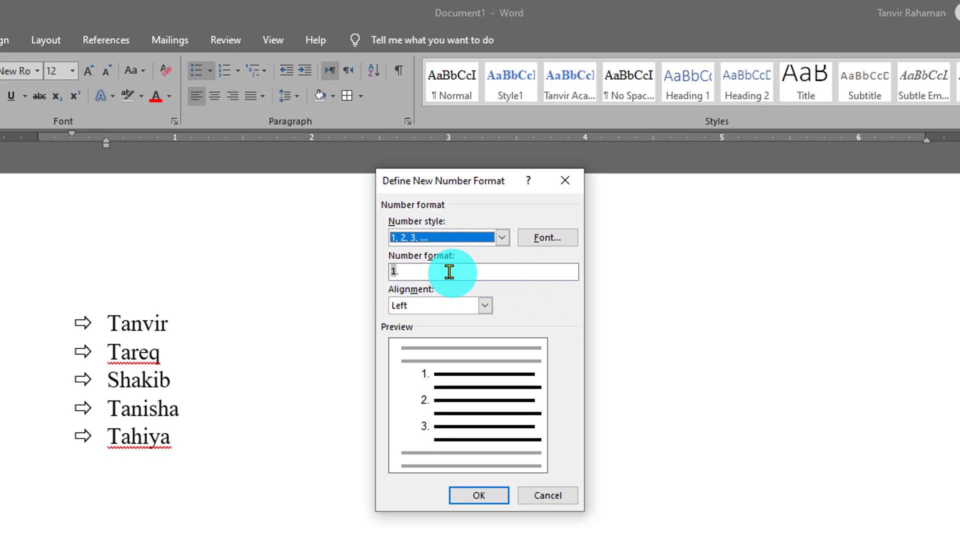
pyautogui.click(418, 271)
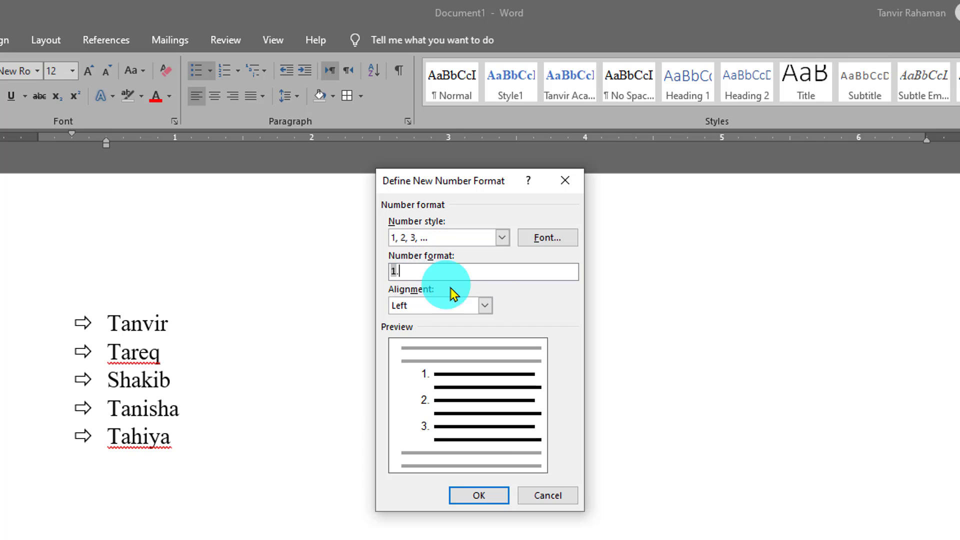
pyautogui.click(485, 308)
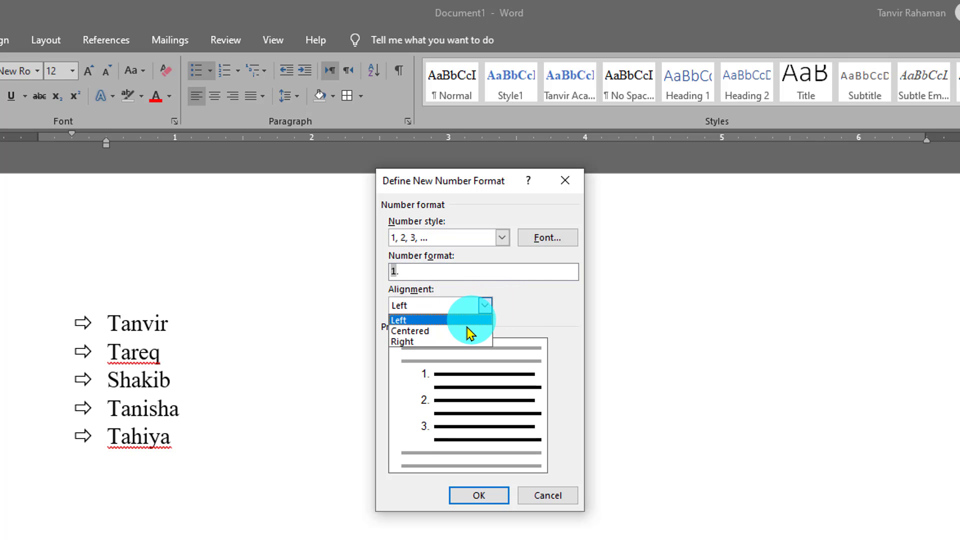
pyautogui.click(556, 295)
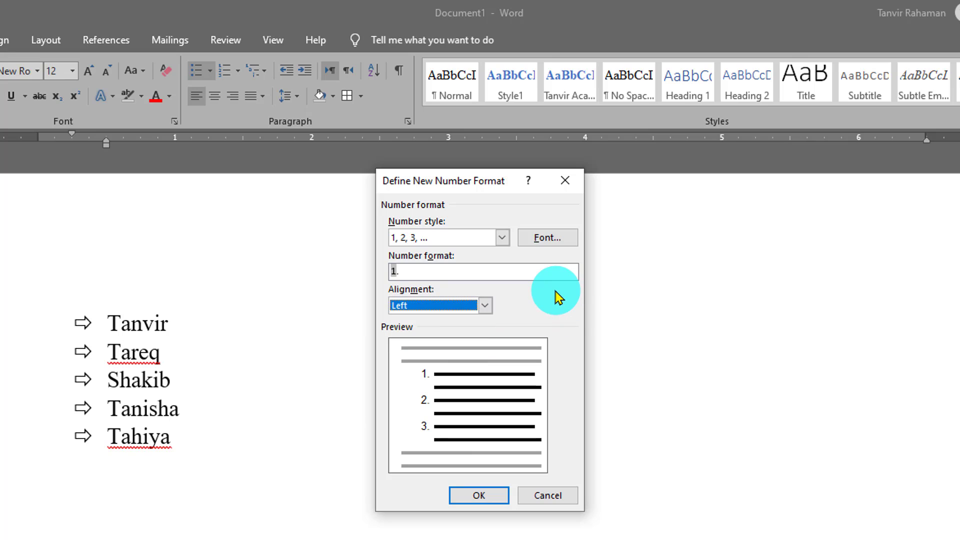
# Replace the number format text with the prefix CL, trying the 1, 2, 3 number style before choosing A, B, C.
pyautogui.click(418, 271)
pyautogui.press('BackSpace')
pyautogui.press('BackSpace')
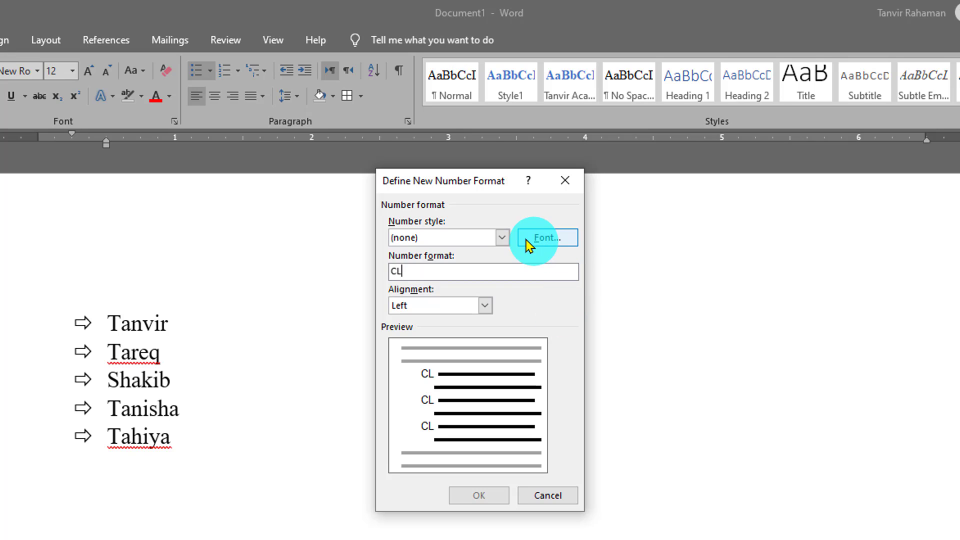
pyautogui.click(503, 238)
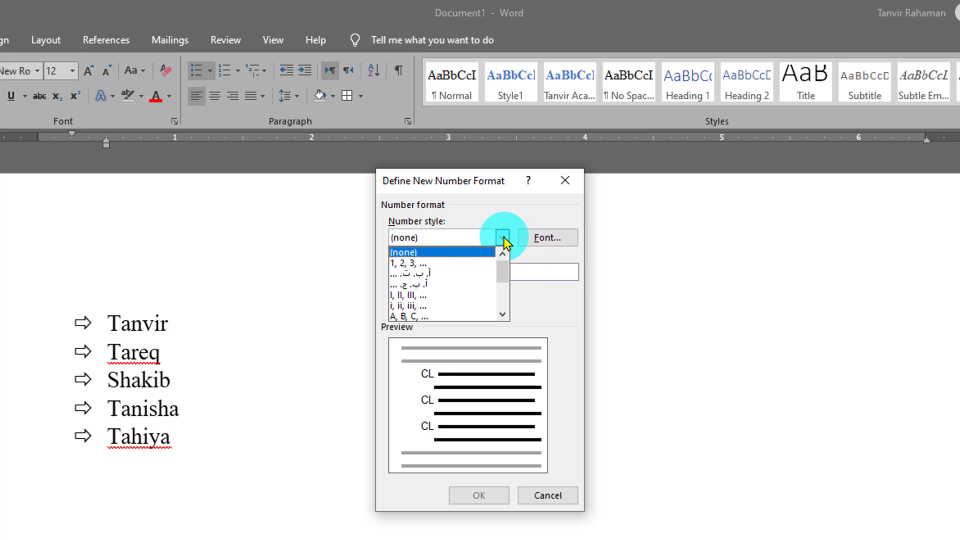
pyautogui.click(485, 264)
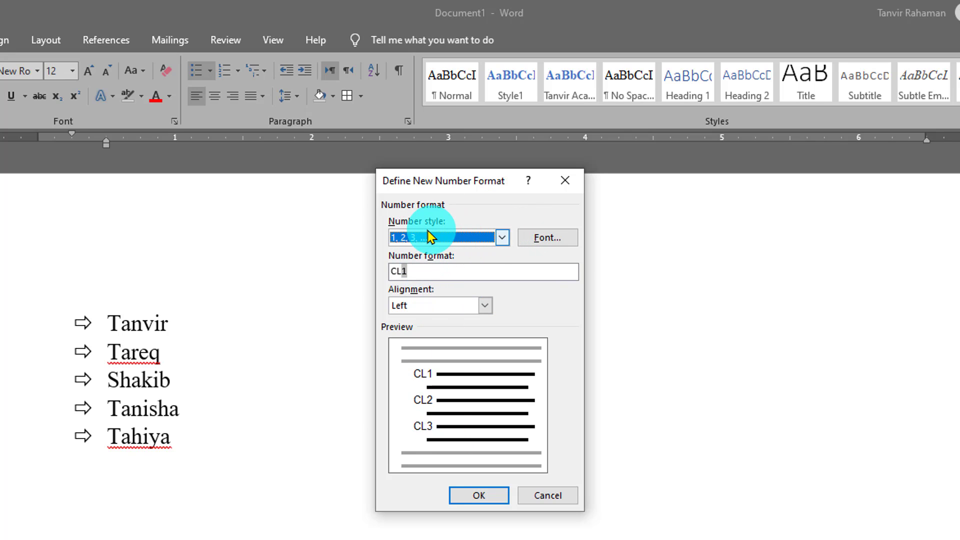
pyautogui.click(503, 238)
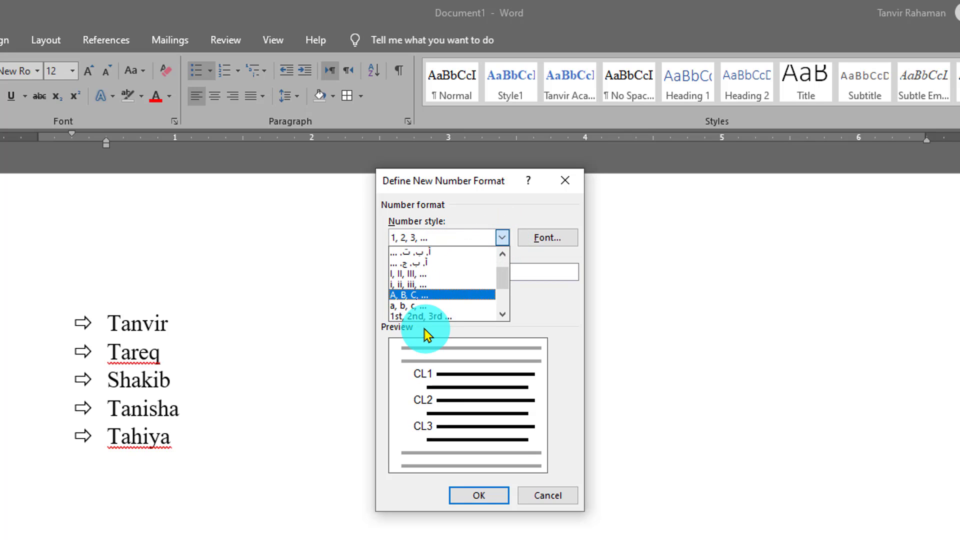
pyautogui.click(493, 293)
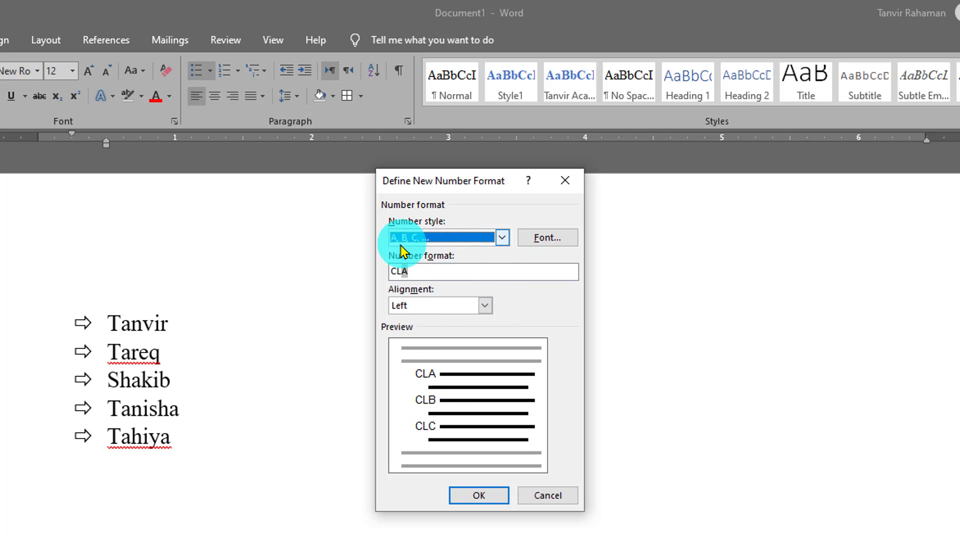
# Add a space before the letter and a period after it in the CL number format, keep Left alignment, and apply it.
pyautogui.click(402, 272)
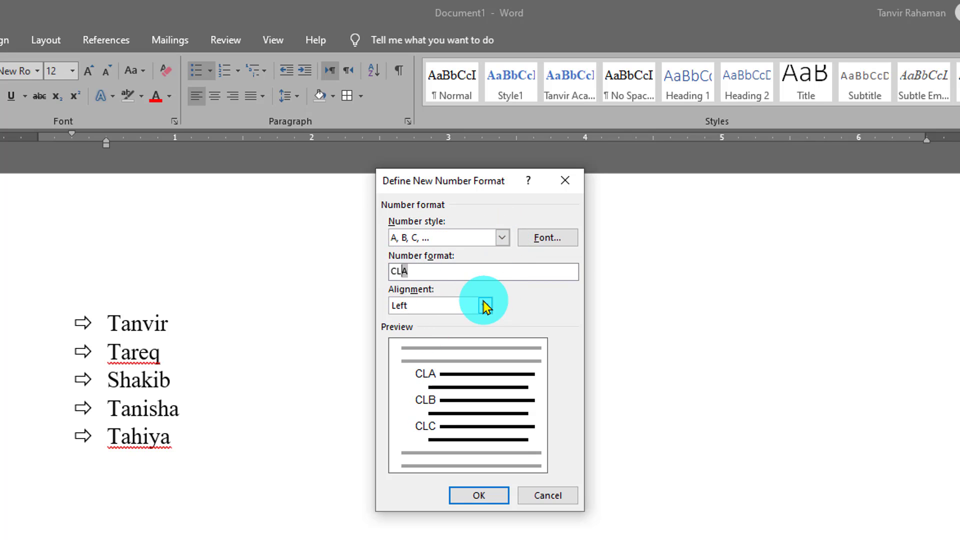
pyautogui.click(454, 270)
pyautogui.write('.')
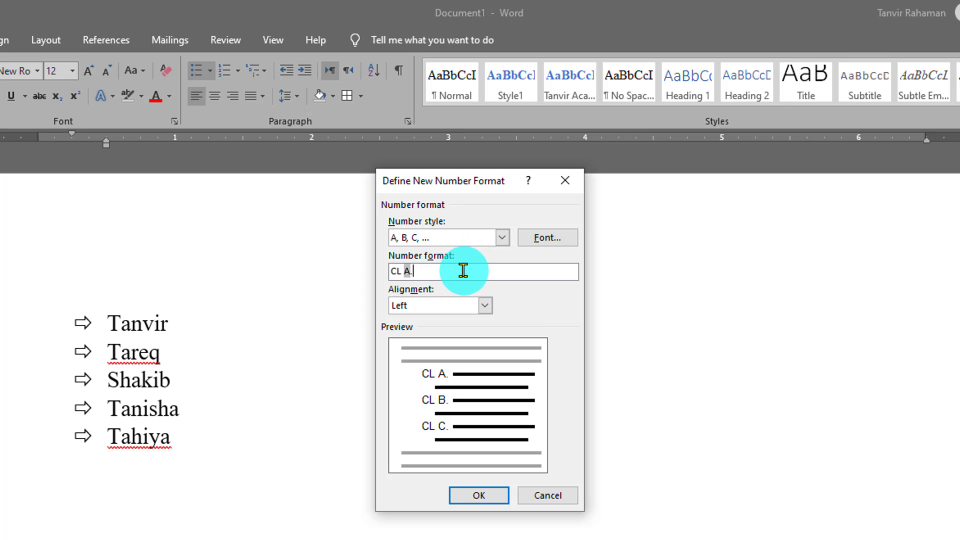
pyautogui.click(485, 306)
pyautogui.click(515, 308)
pyautogui.click(478, 495)
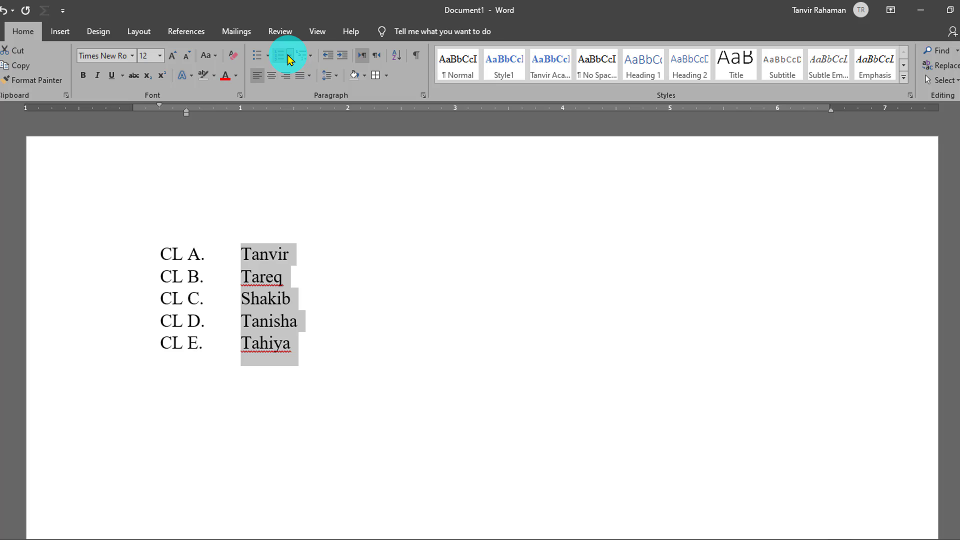
# Review the numbering library and list levels, and set the CL numbering to start a new list at D.
pyautogui.click(290, 59)
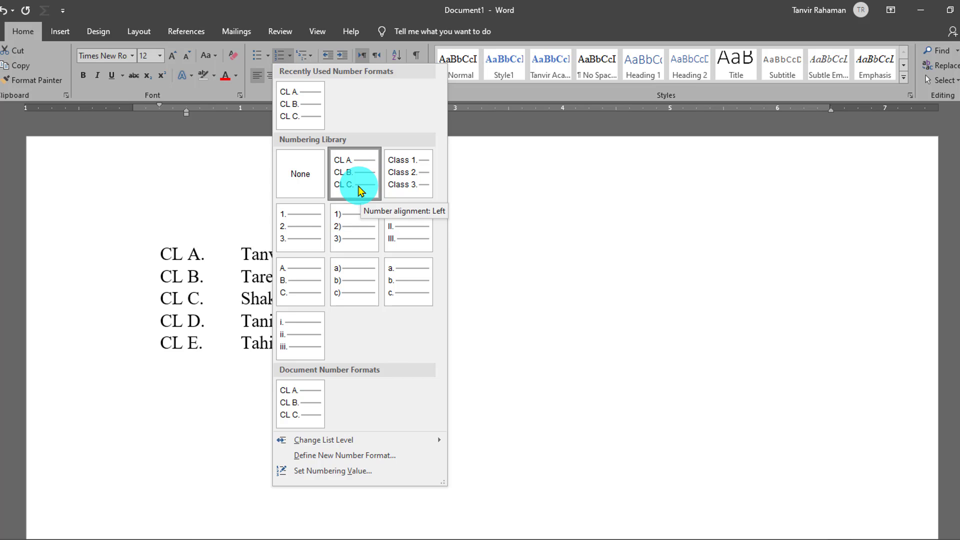
pyautogui.click(409, 443)
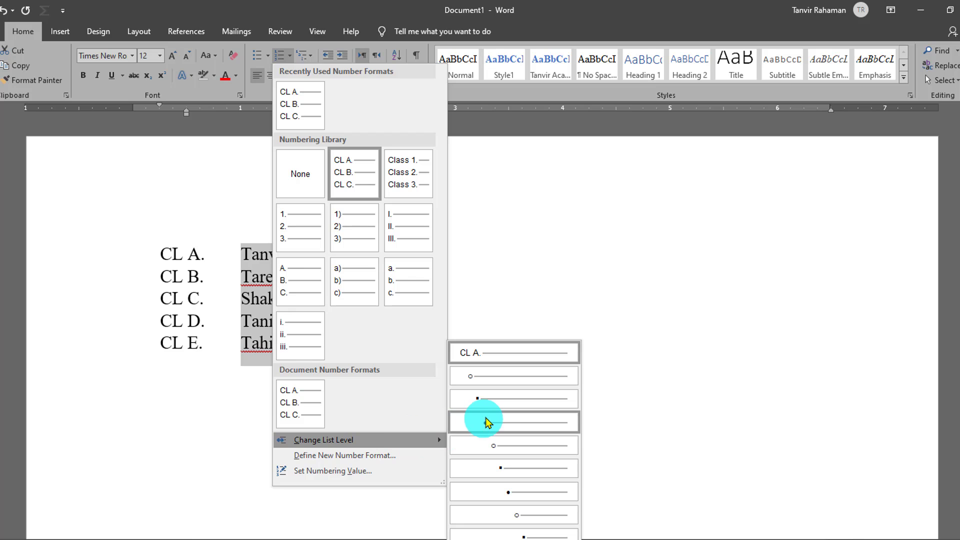
pyautogui.click(399, 477)
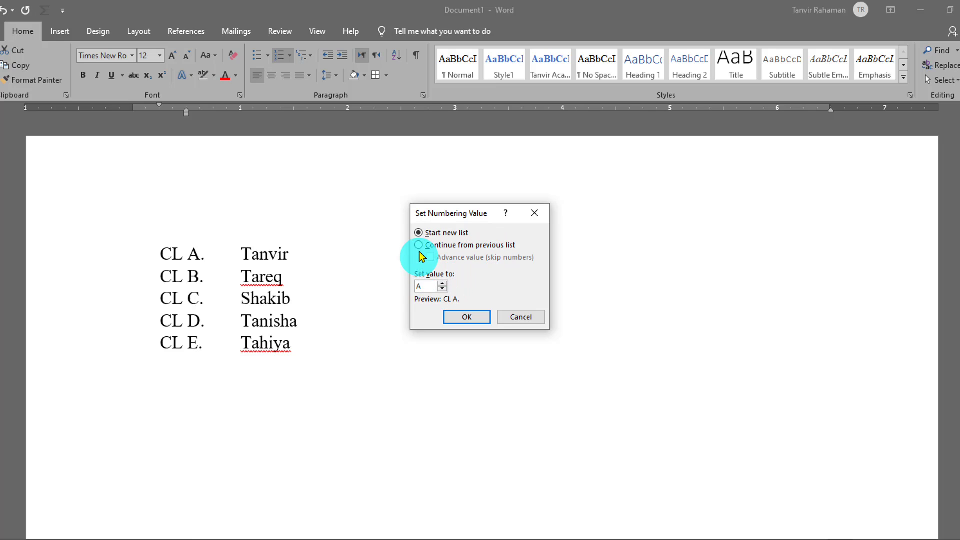
pyautogui.click(420, 234)
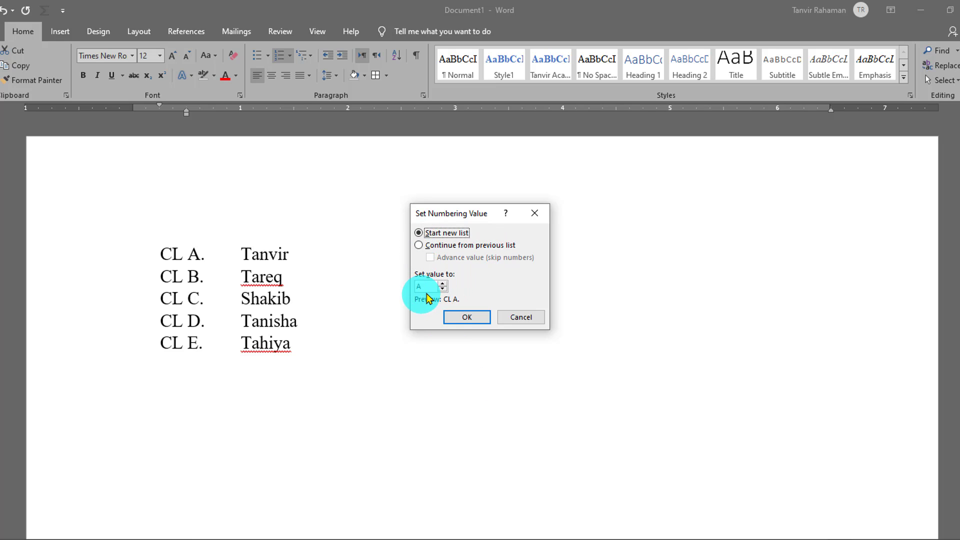
pyautogui.doubleClick(421, 286)
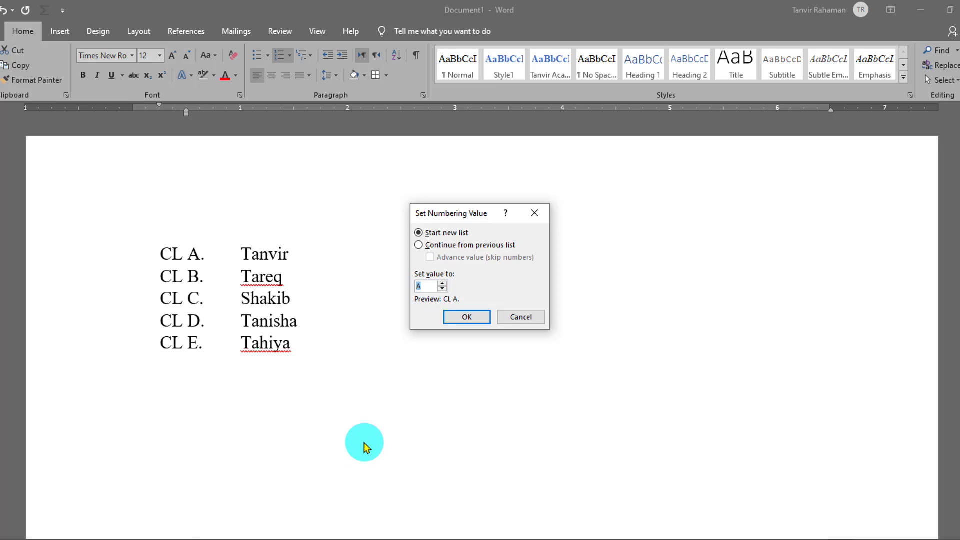
pyautogui.write('D')
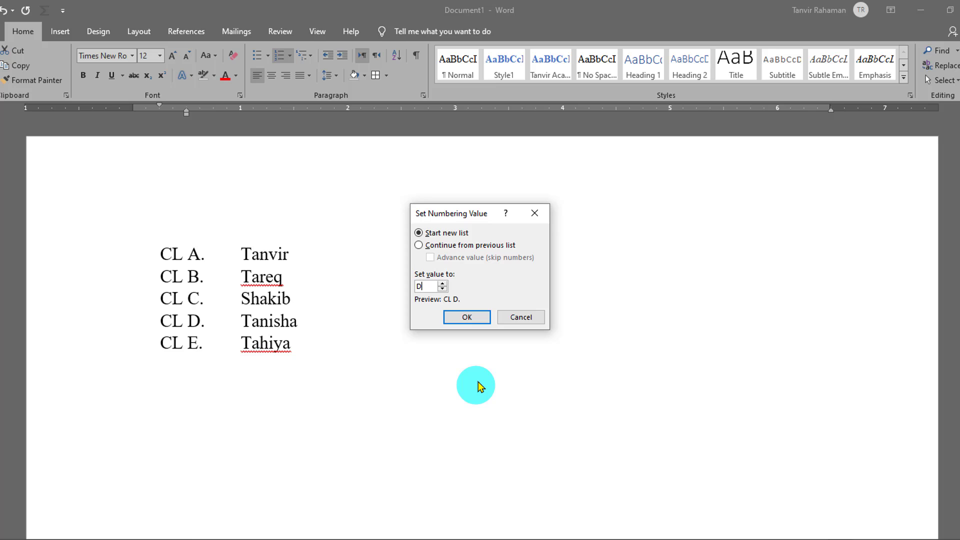
pyautogui.click(459, 317)
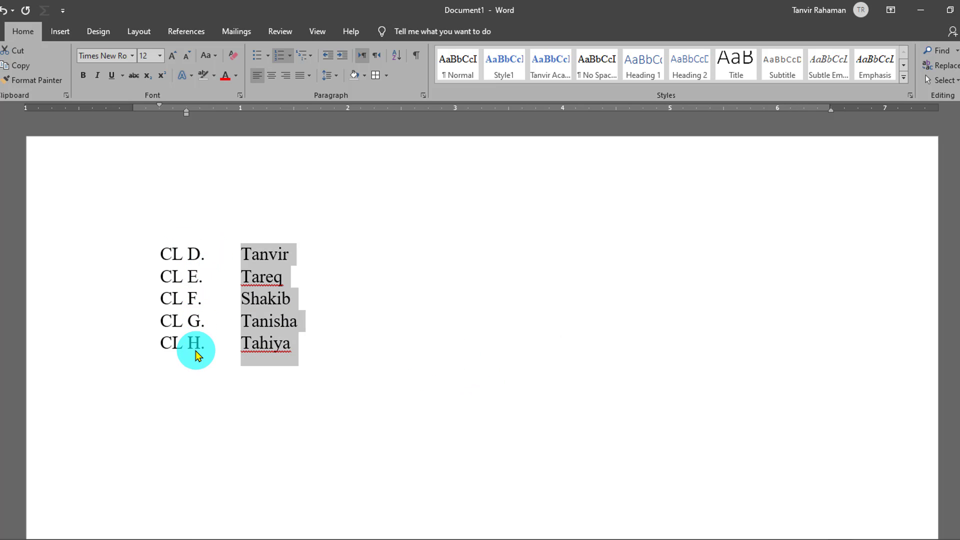
# Set the list's starting numbering value to 5.
pyautogui.click(289, 57)
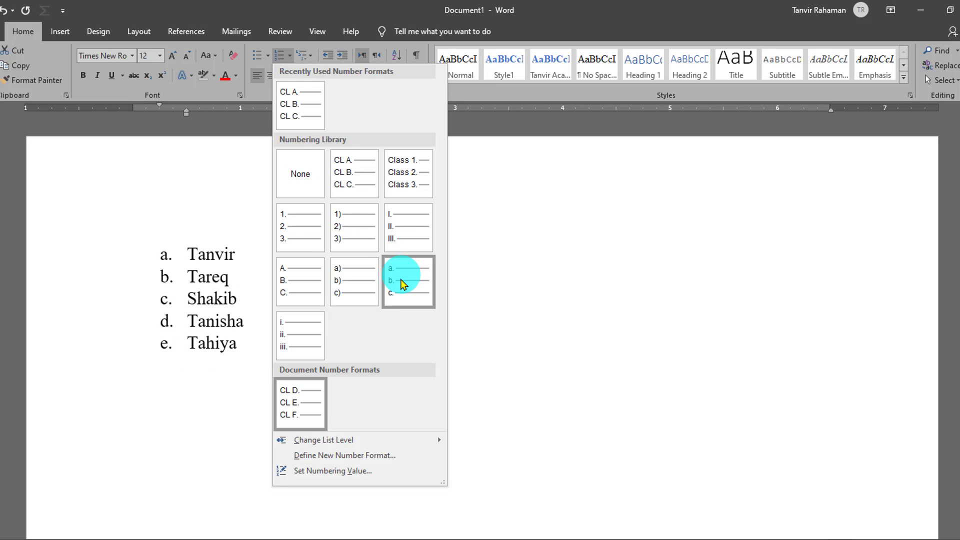
pyautogui.click(343, 471)
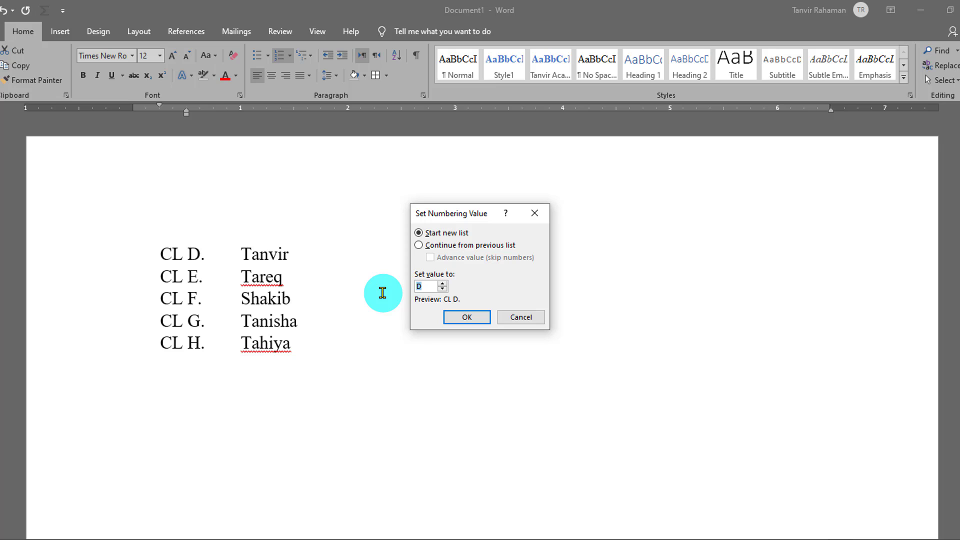
pyautogui.write('5')
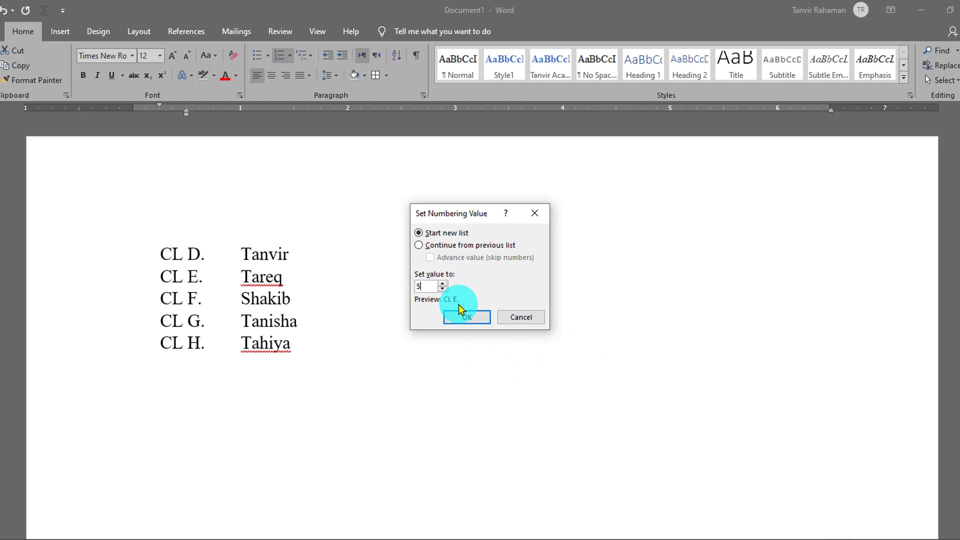
pyautogui.click(428, 286)
pyautogui.click(457, 317)
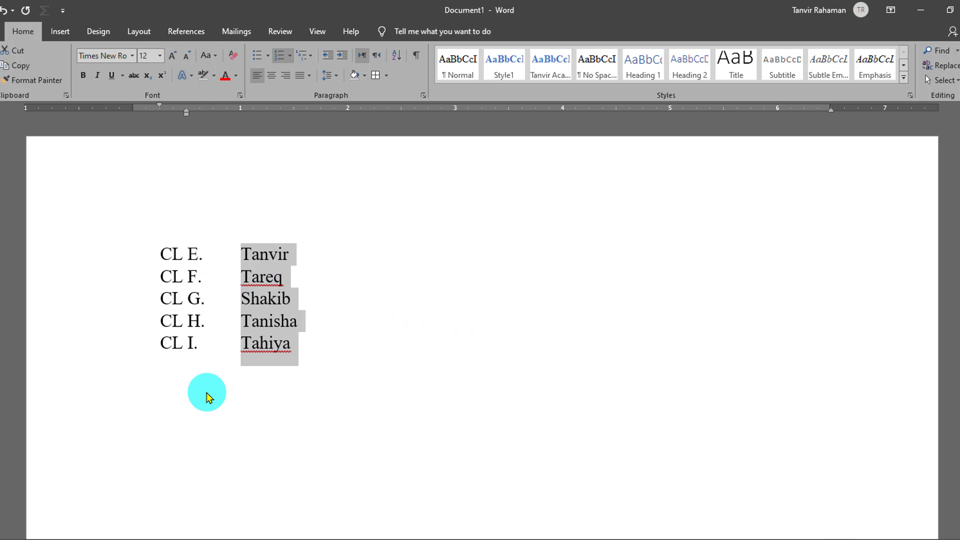
# Define a new number format for the list that keeps the CL prefix but uses the 1, 2, 3 number style.
pyautogui.click(290, 55)
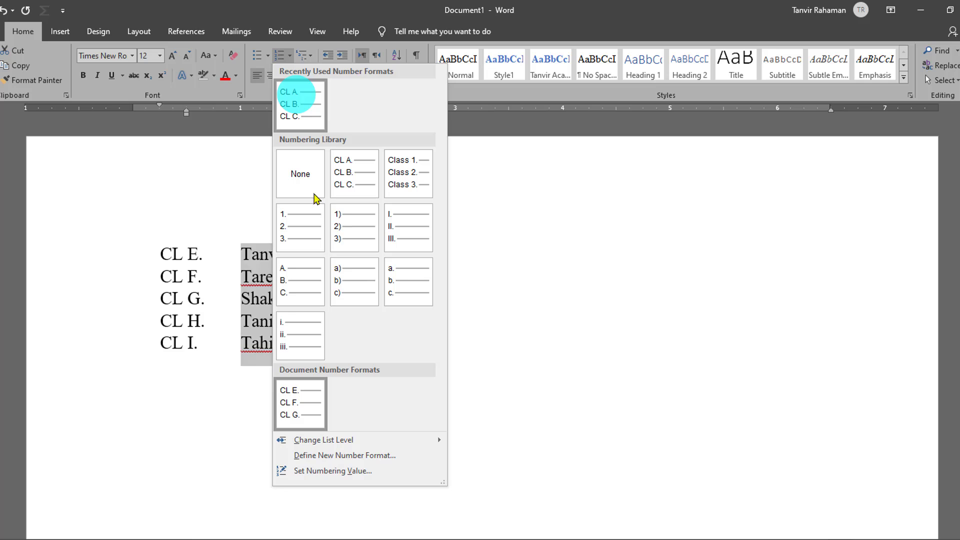
pyautogui.click(337, 455)
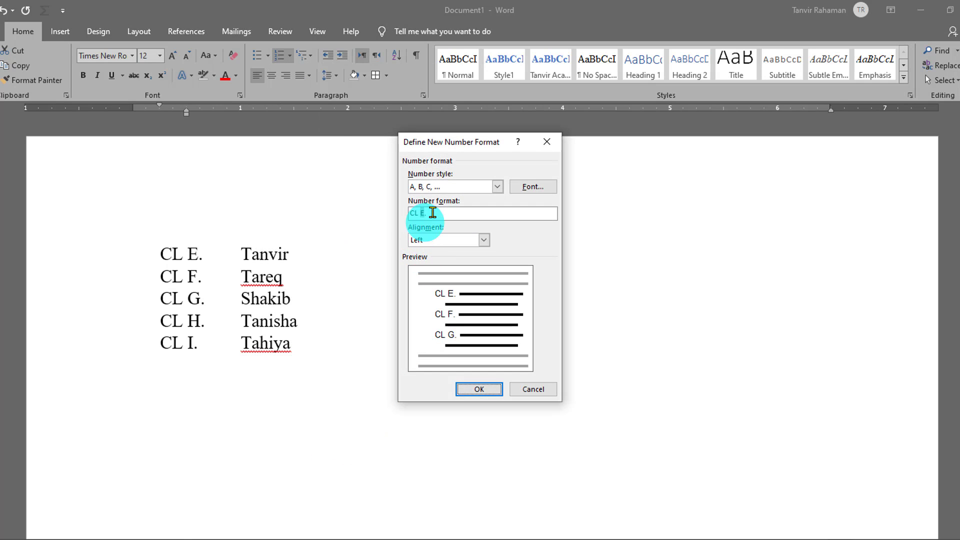
pyautogui.click(497, 186)
pyautogui.click(457, 209)
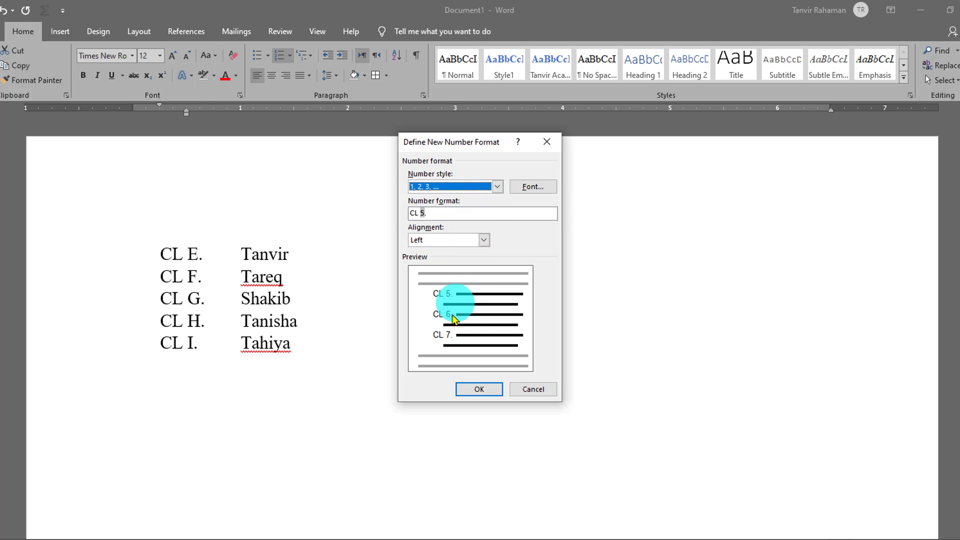
pyautogui.click(480, 389)
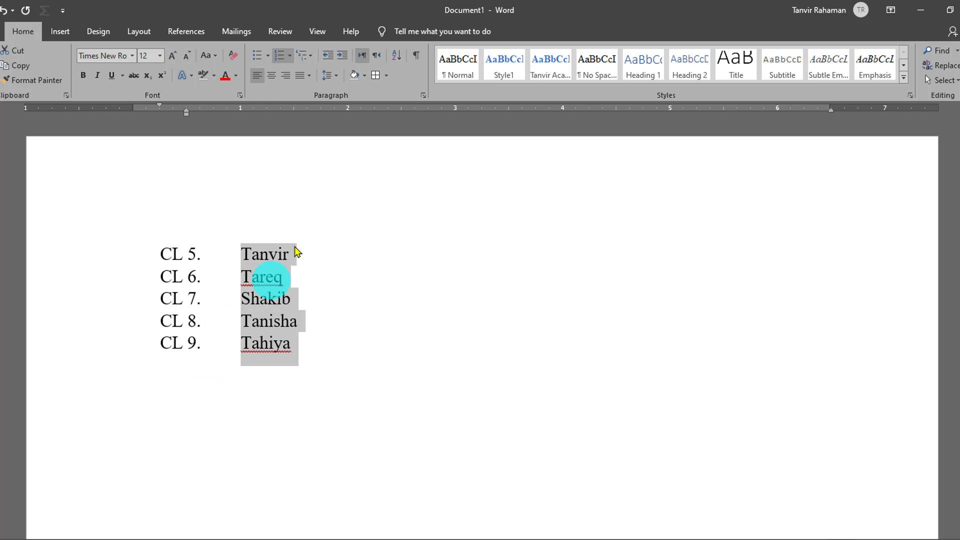
# Delete the numbered name list and replace it with four plain lines of the same name.
pyautogui.click(311, 58)
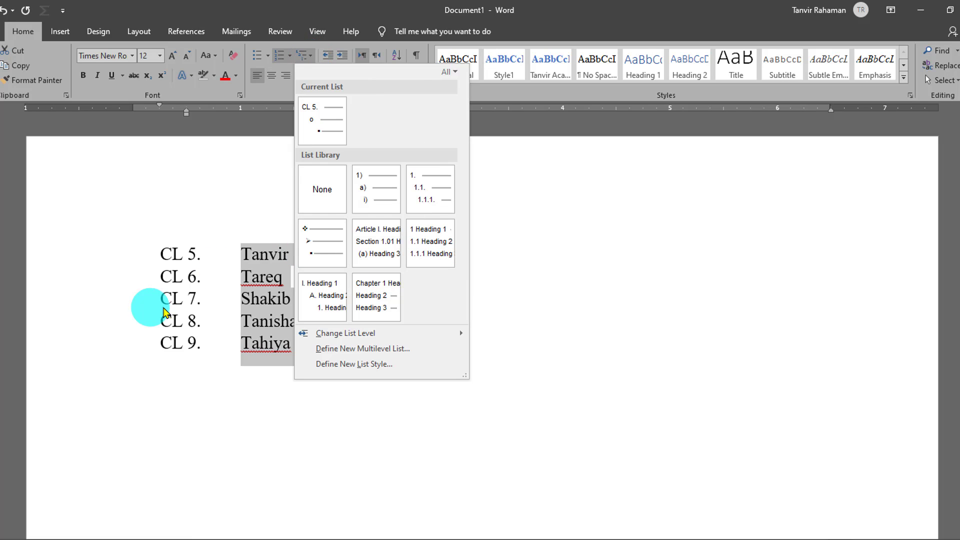
pyautogui.click(212, 296)
pyautogui.click(308, 340)
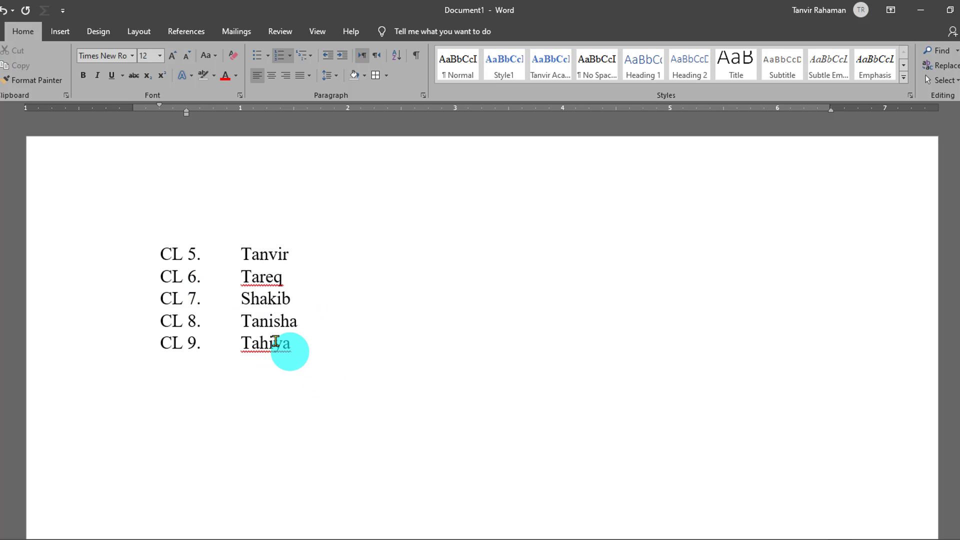
pyautogui.moveTo(276, 342); pyautogui.dragTo(142, 249)
pyautogui.hotkey('ctrl', 'c')
pyautogui.press('Delete')
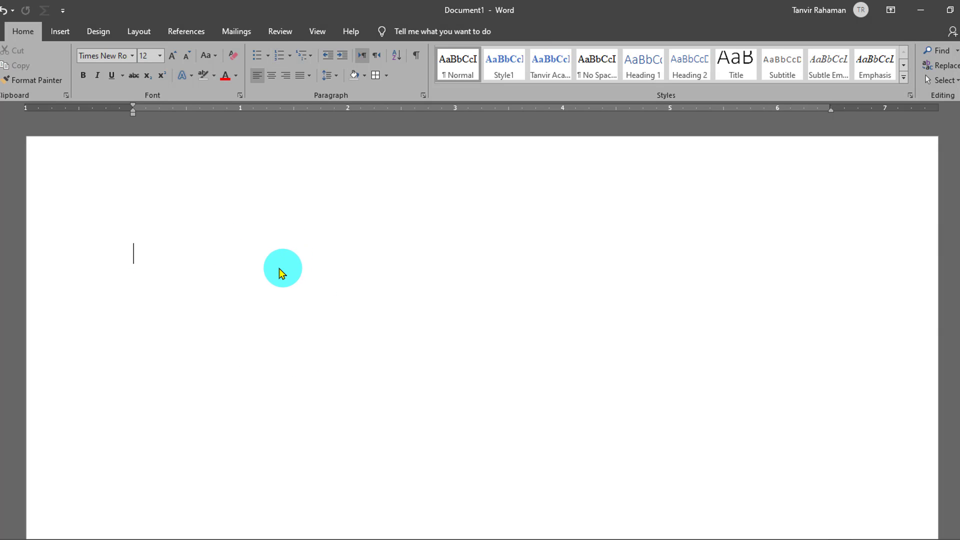
pyautogui.hotkey('ctrl', 'v')
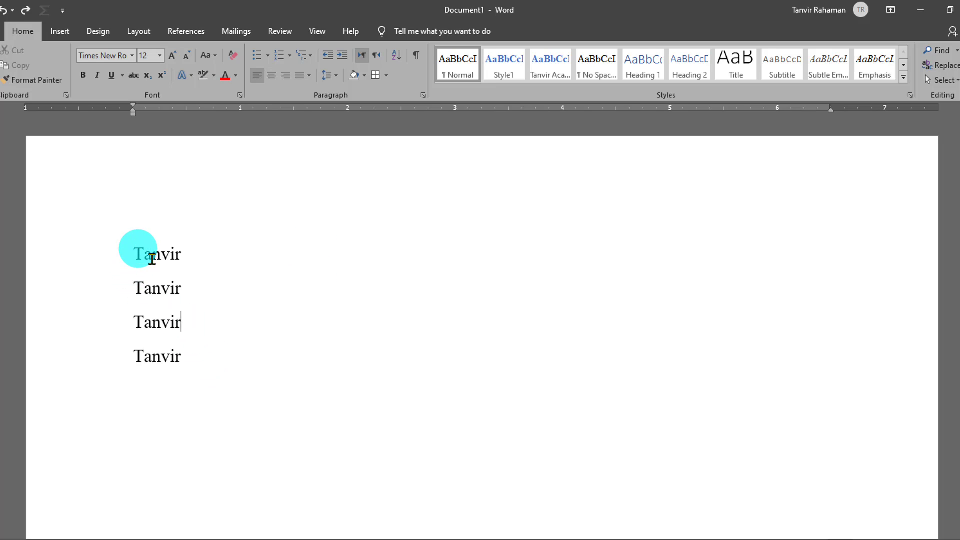
# Indent the second and third name lines by one level.
pyautogui.doubleClick(155, 253)
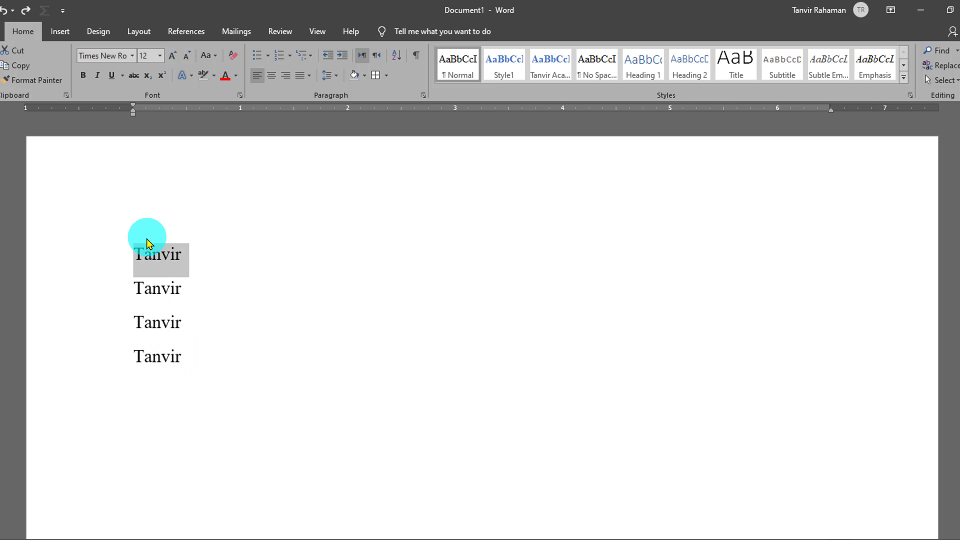
pyautogui.click(146, 243)
pyautogui.doubleClick(150, 251)
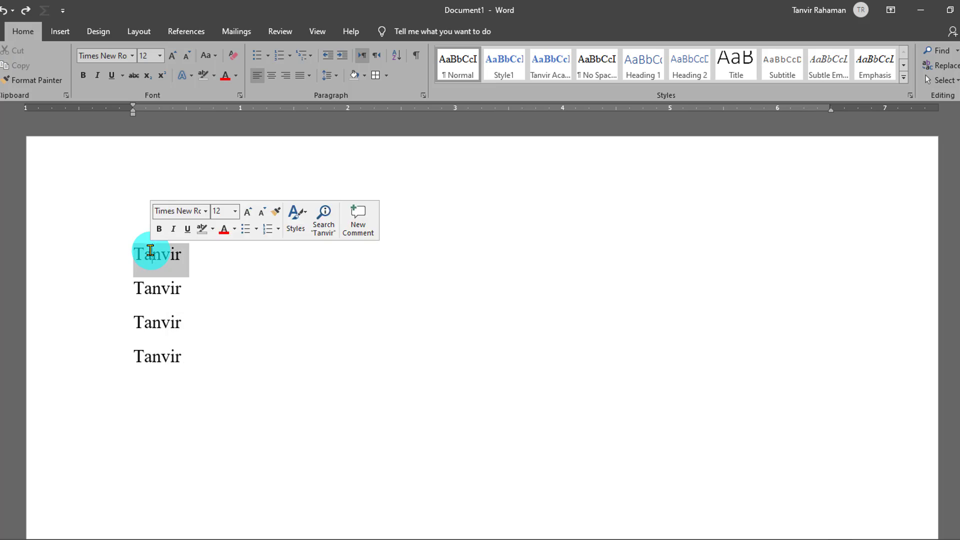
pyautogui.doubleClick(150, 354)
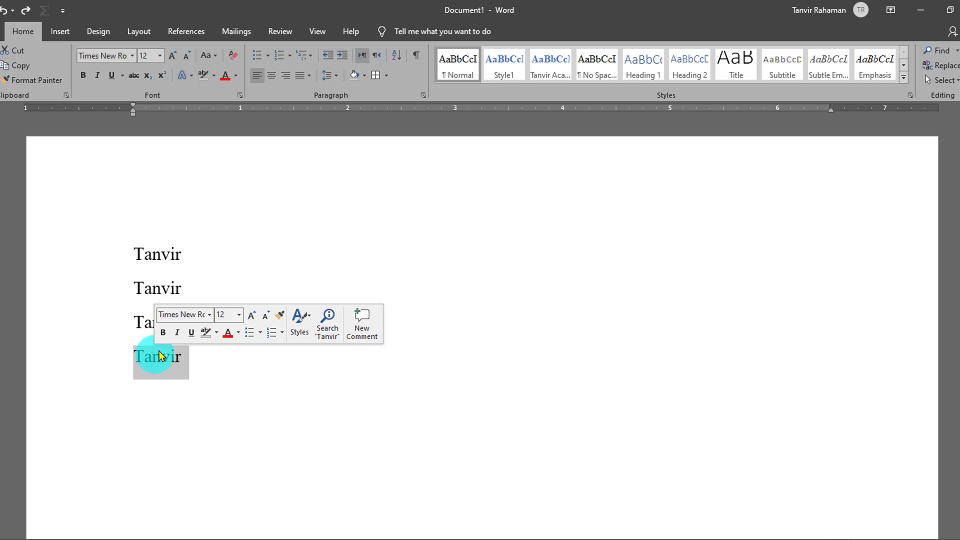
pyautogui.doubleClick(149, 251)
pyautogui.moveTo(192, 320); pyautogui.dragTo(135, 295)
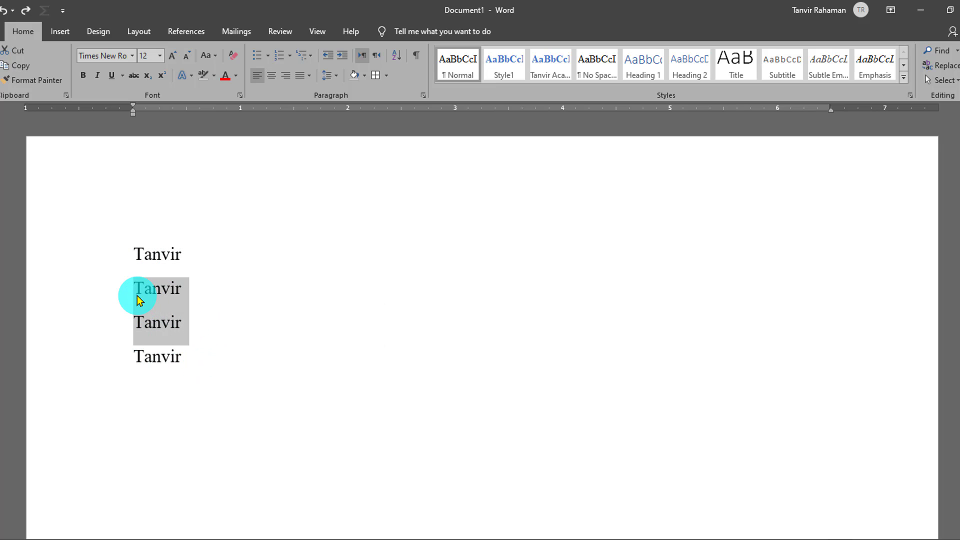
pyautogui.click(195, 319)
pyautogui.moveTo(195, 319); pyautogui.dragTo(135, 287)
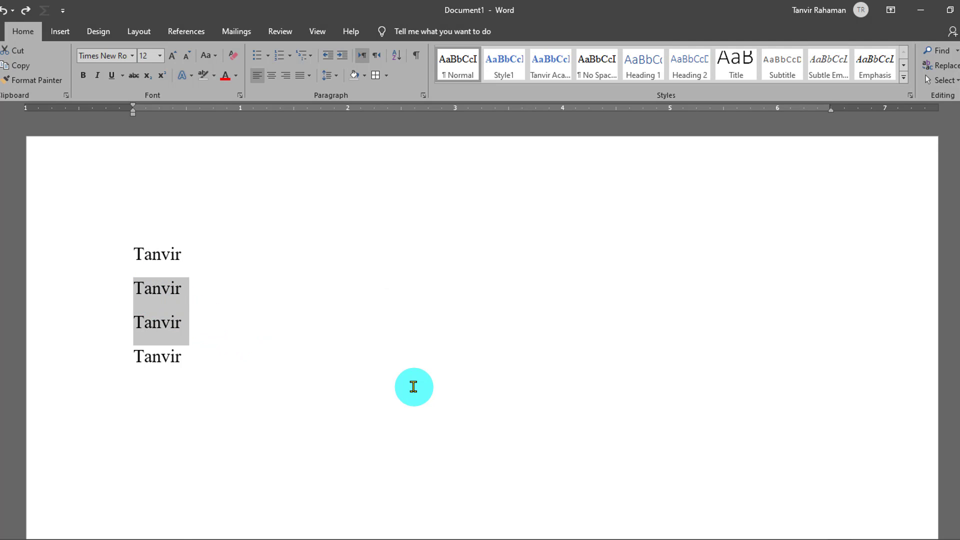
pyautogui.hotkey('ctrl', 'm')
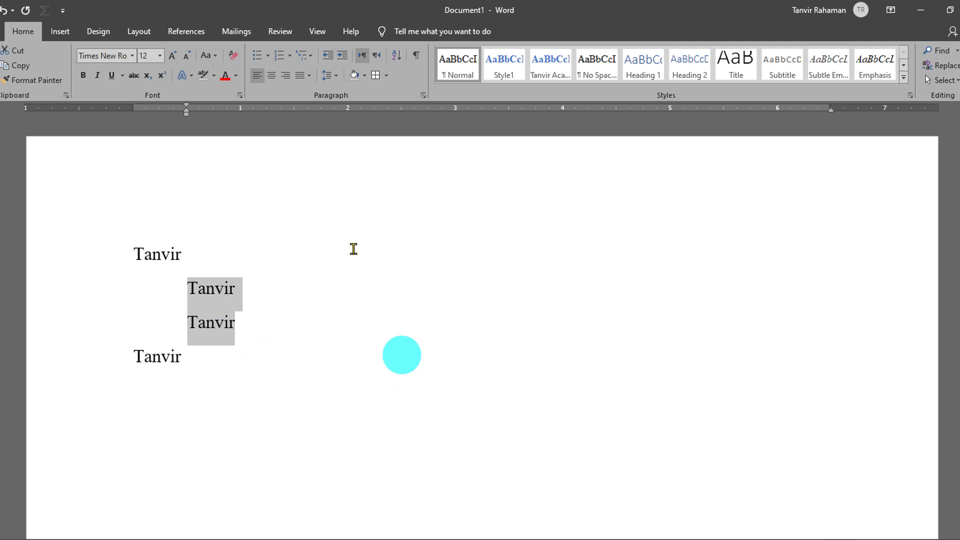
# Apply the 1), a), i) multilevel list format to the two indented lines and also to all four lines.
pyautogui.click(307, 60)
pyautogui.click(371, 199)
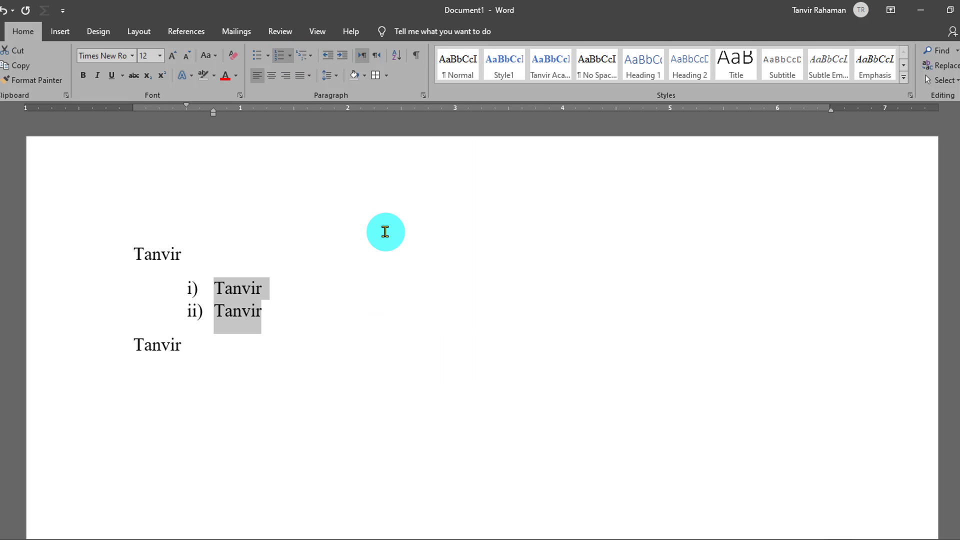
pyautogui.moveTo(133, 253); pyautogui.dragTo(167, 360)
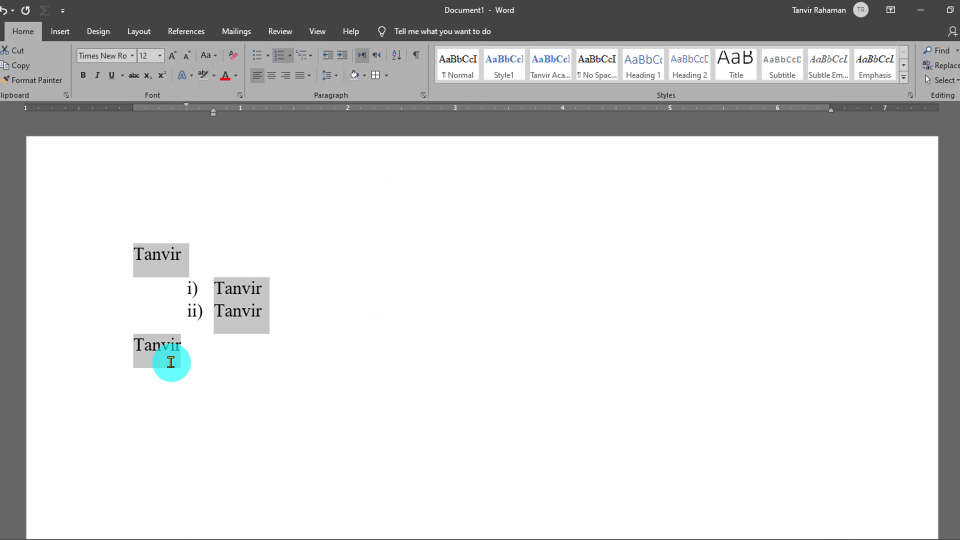
pyautogui.click(309, 55)
pyautogui.click(381, 194)
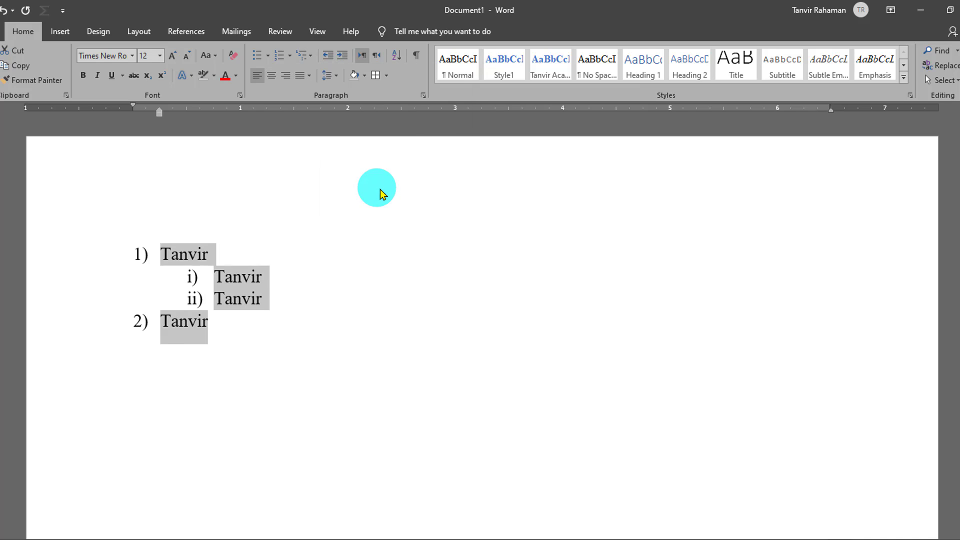
pyautogui.click(261, 326)
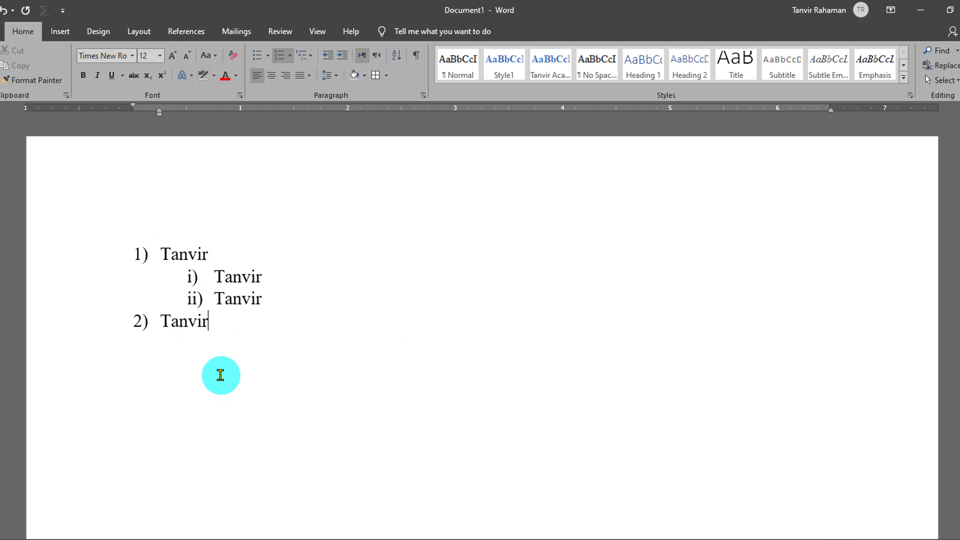
# Review the multilevel list library and the options for changing levels or defining a new multilevel list or list style.
pyautogui.click(307, 60)
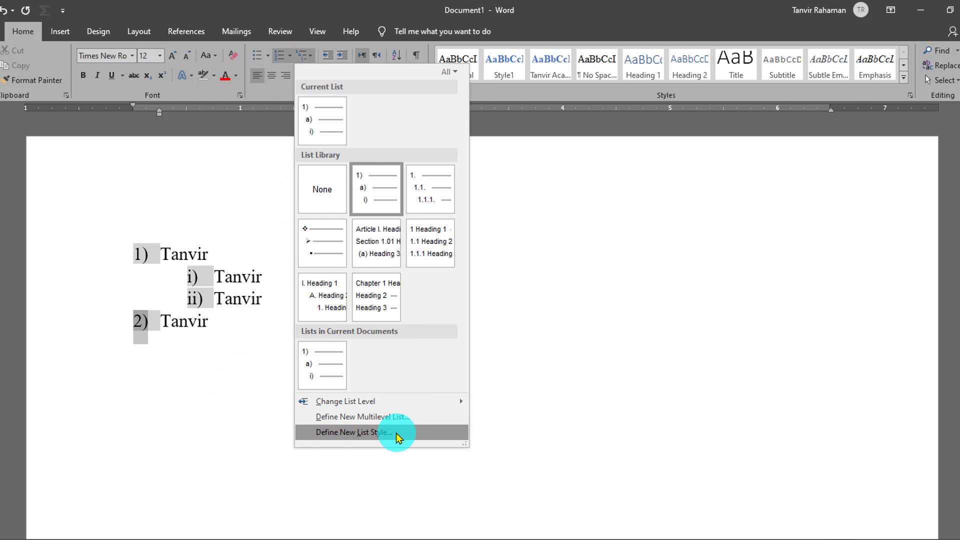
pyautogui.moveTo(381, 304)
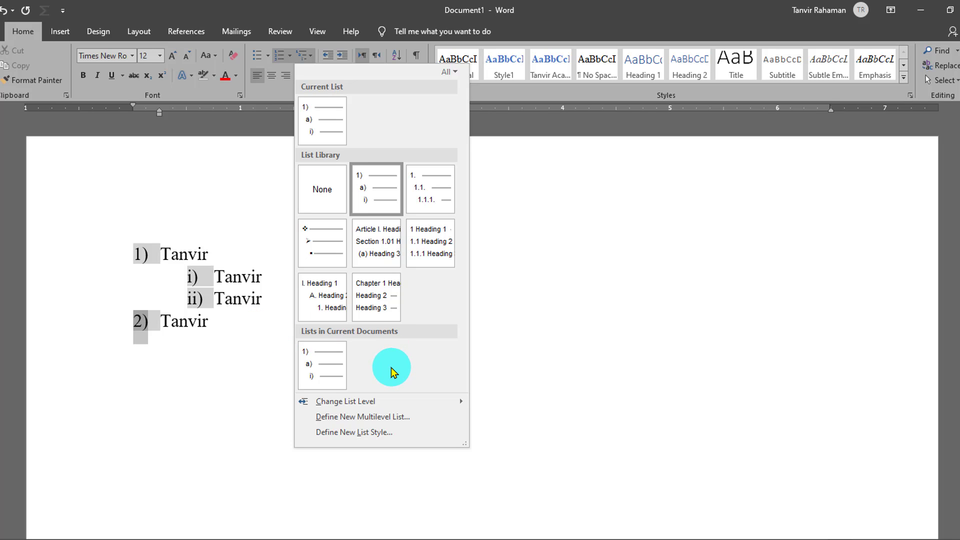
pyautogui.moveTo(391, 179)
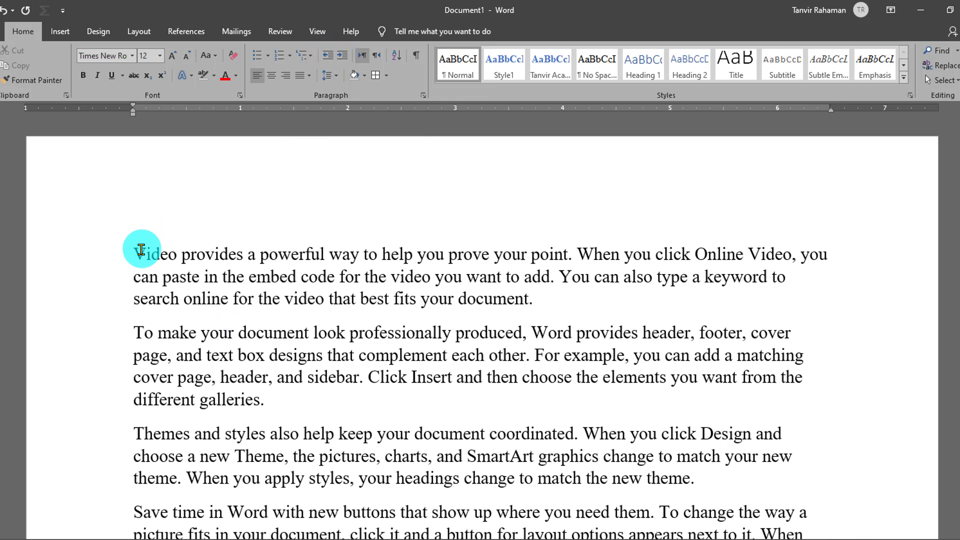
# Indent the first paragraph, "Video provides a powerful way", by five levels.
pyautogui.moveTo(135, 245); pyautogui.dragTo(533, 311)
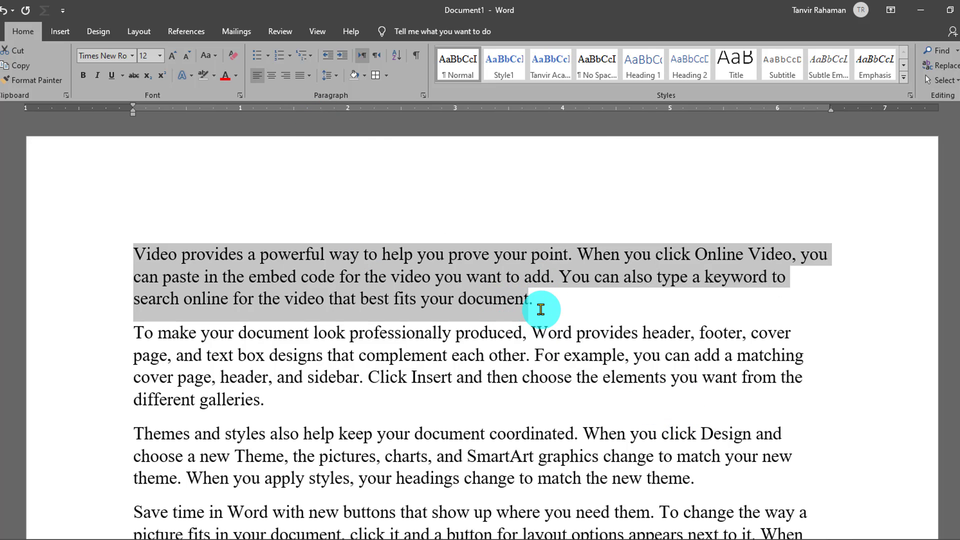
pyautogui.hotkey('ctrl', 'm')
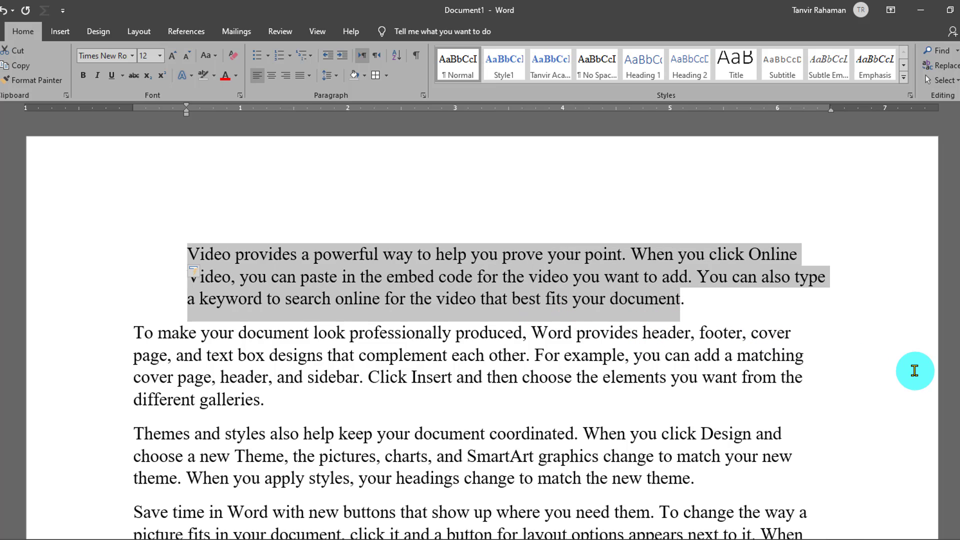
pyautogui.hotkey('ctrl', 'm')
pyautogui.hotkey('ctrl', 'm')
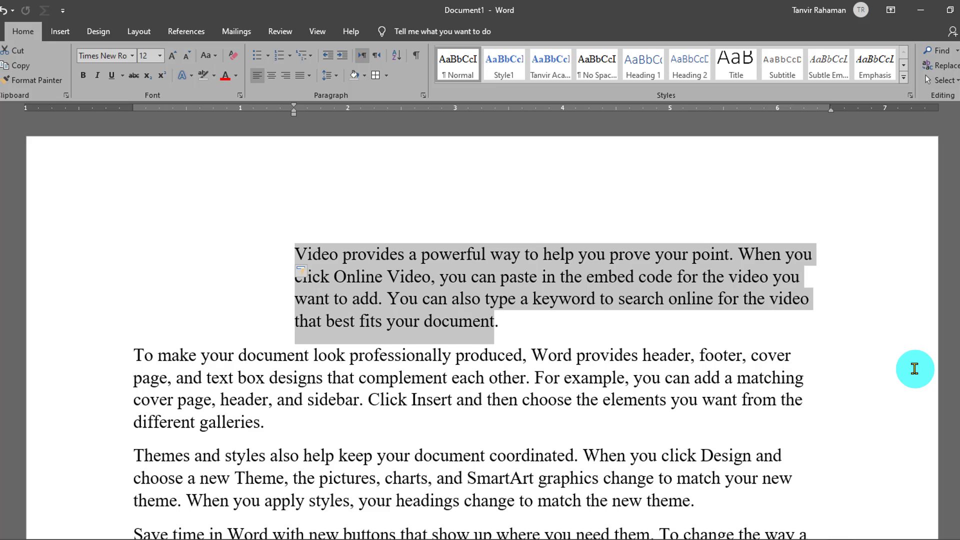
pyautogui.click(341, 56)
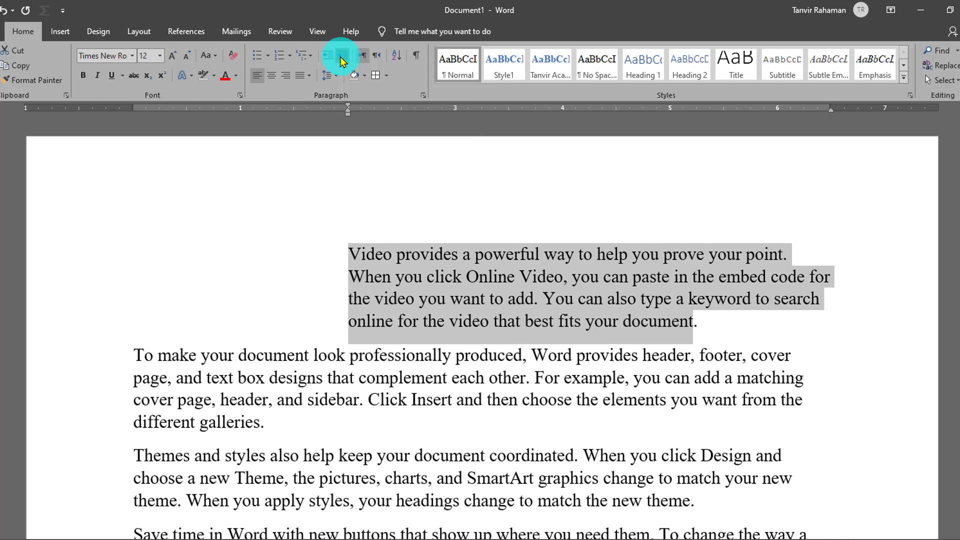
pyautogui.click(341, 56)
# Decrease the first paragraph's indent level by level until it is back at the margin.
pyautogui.click(329, 59)
pyautogui.click(328, 58)
pyautogui.click(328, 58)
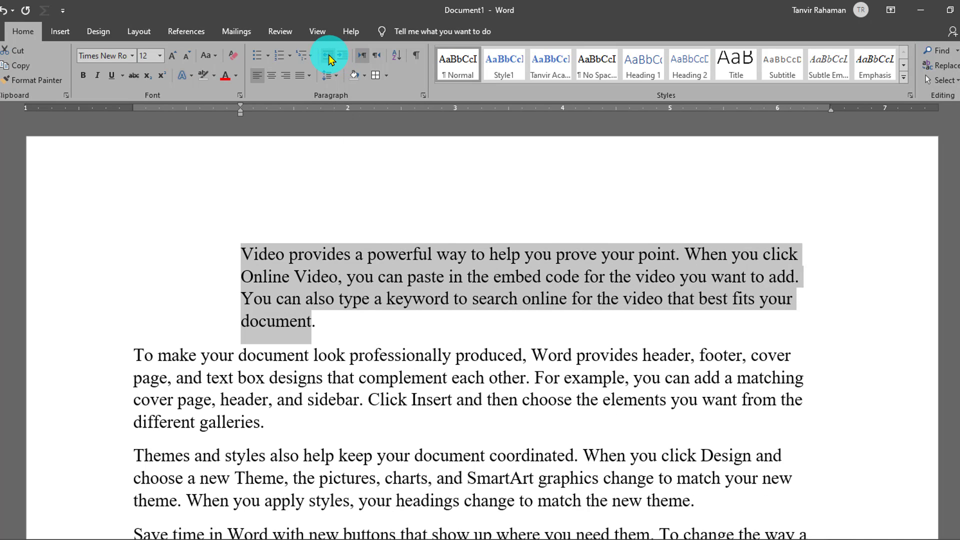
pyautogui.click(329, 59)
pyautogui.click(328, 58)
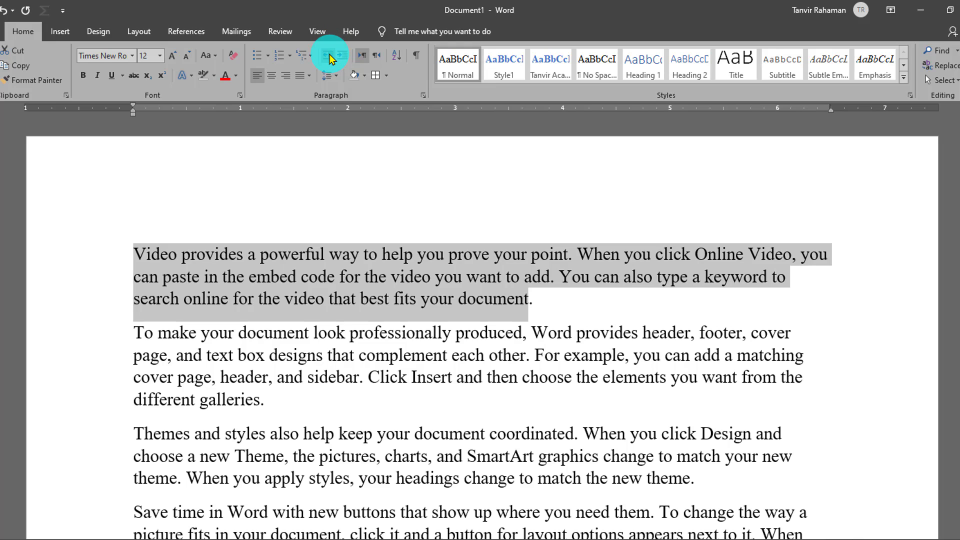
pyautogui.click(344, 58)
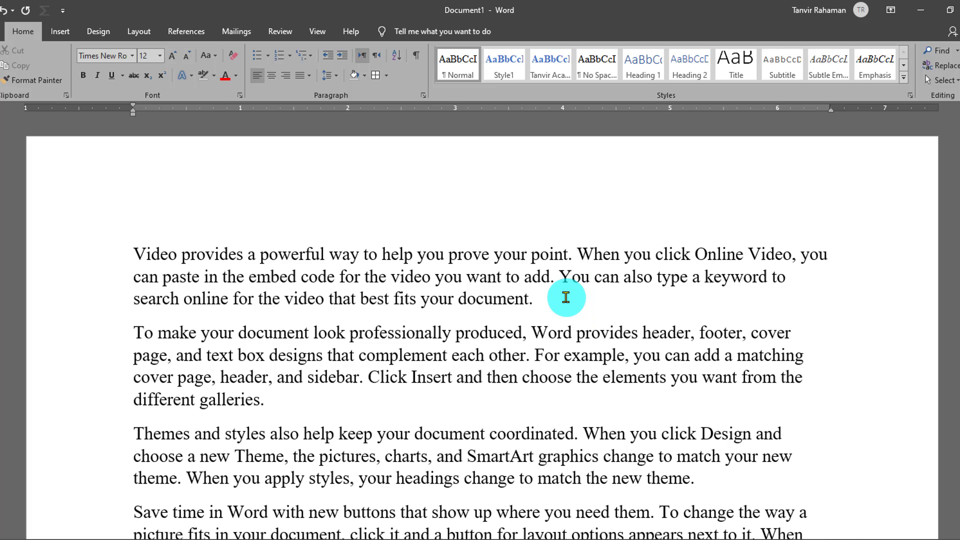
# Set the first paragraph's before-text indentation to 1" in the paragraph settings.
pyautogui.moveTo(561, 300); pyautogui.dragTo(131, 252)
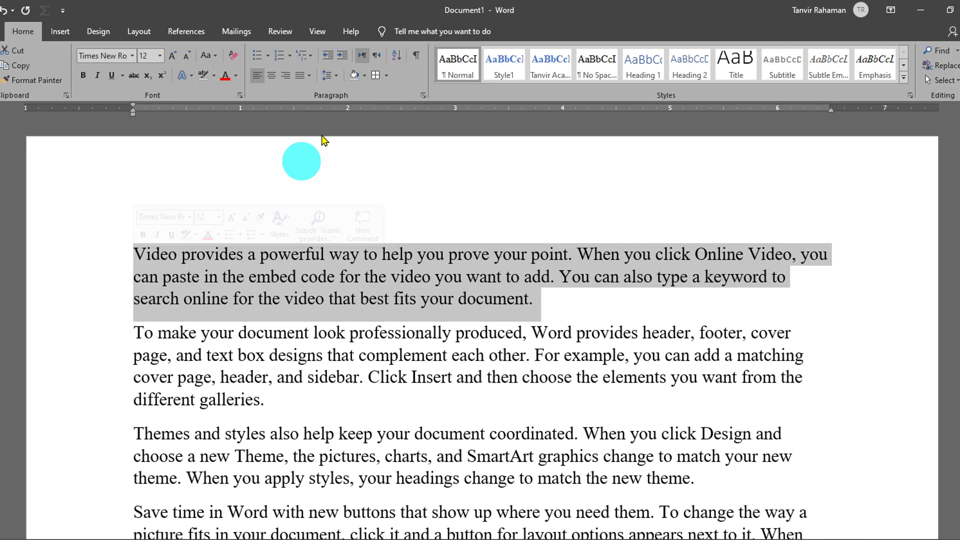
pyautogui.click(423, 95)
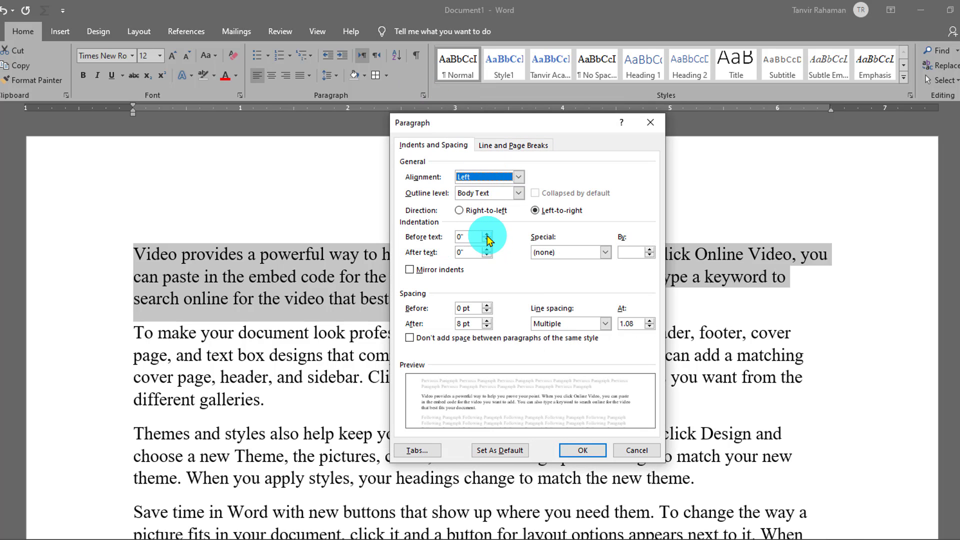
pyautogui.click(487, 234)
pyautogui.click(487, 234)
pyautogui.click(487, 234)
pyautogui.click(486, 234)
pyautogui.click(487, 234)
pyautogui.click(486, 235)
pyautogui.click(486, 235)
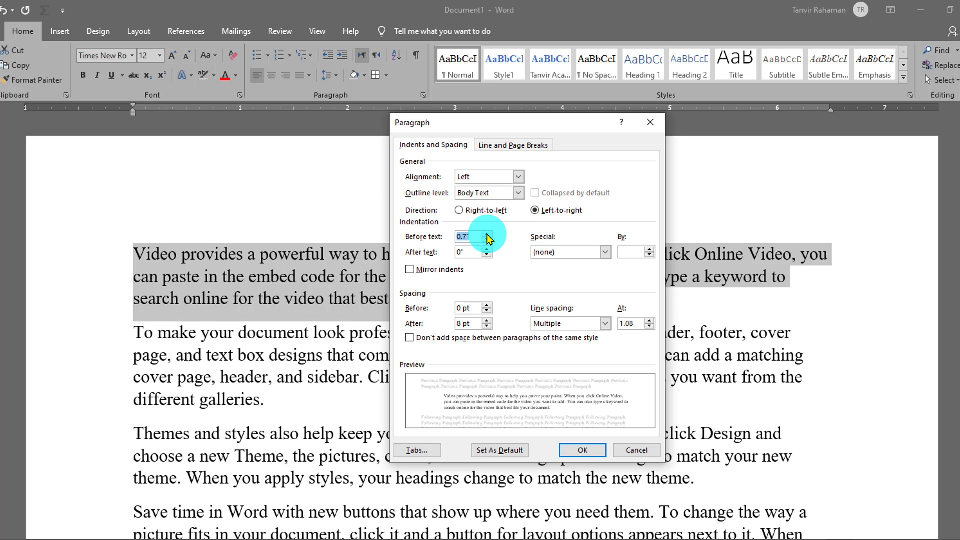
pyautogui.click(487, 235)
pyautogui.click(486, 234)
pyautogui.click(487, 235)
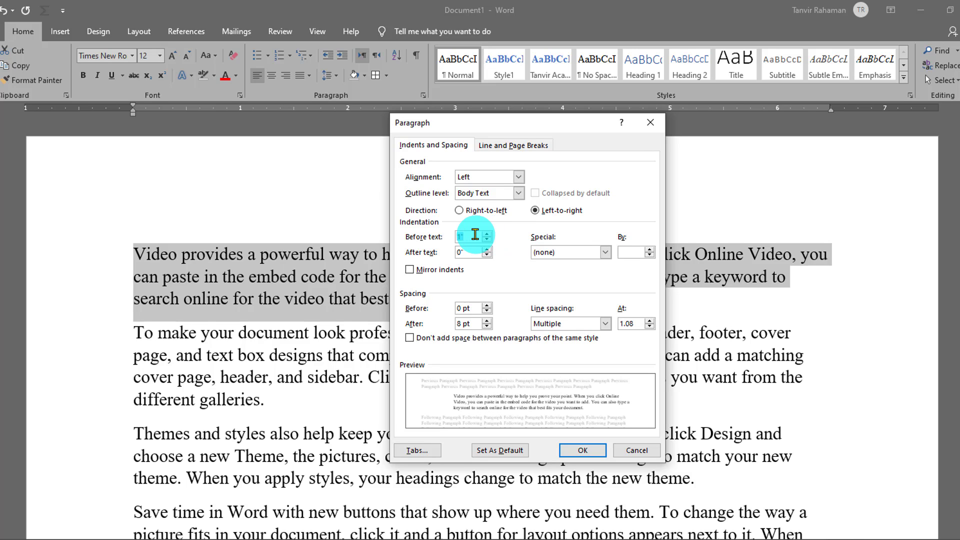
pyautogui.click(583, 450)
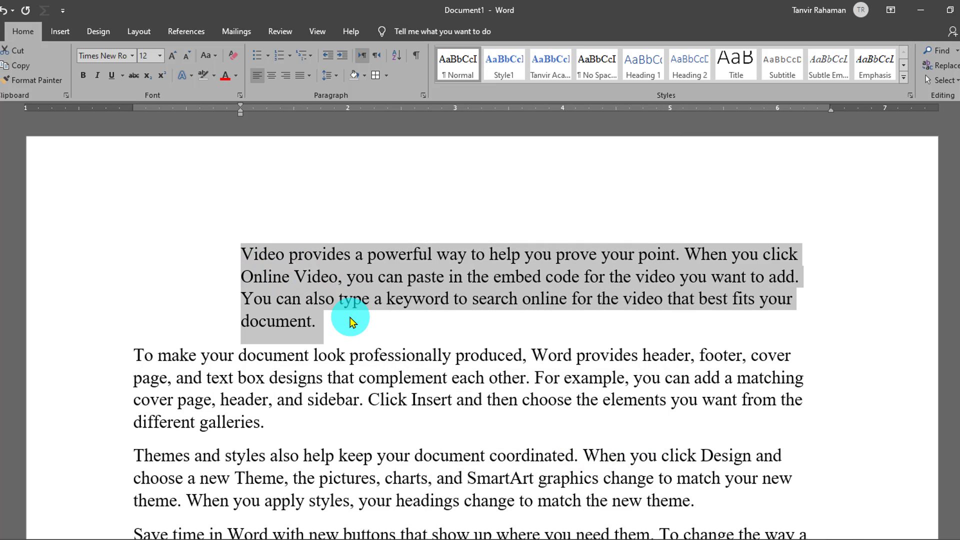
# Increase the first paragraph's indent by two more levels and check its before-text value in the paragraph settings.
pyautogui.click(343, 56)
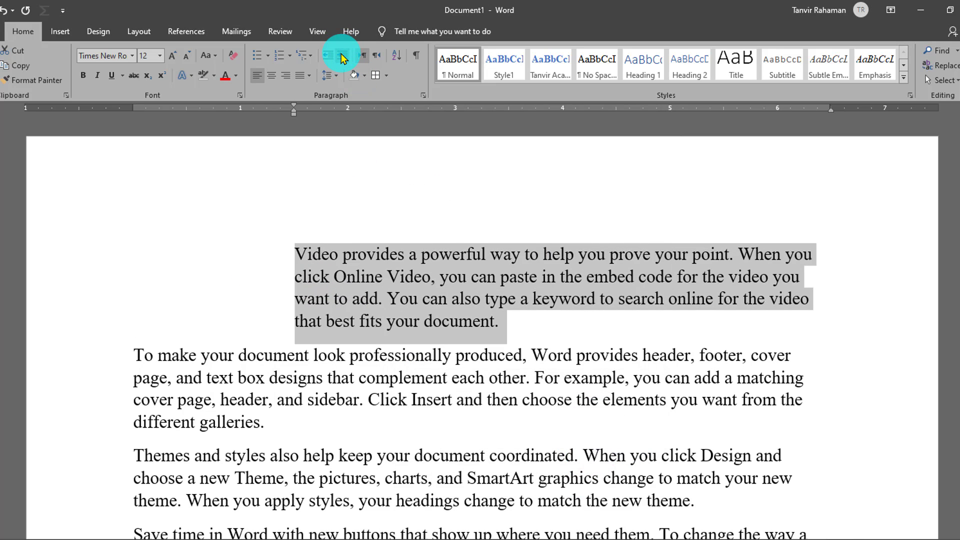
pyautogui.click(343, 56)
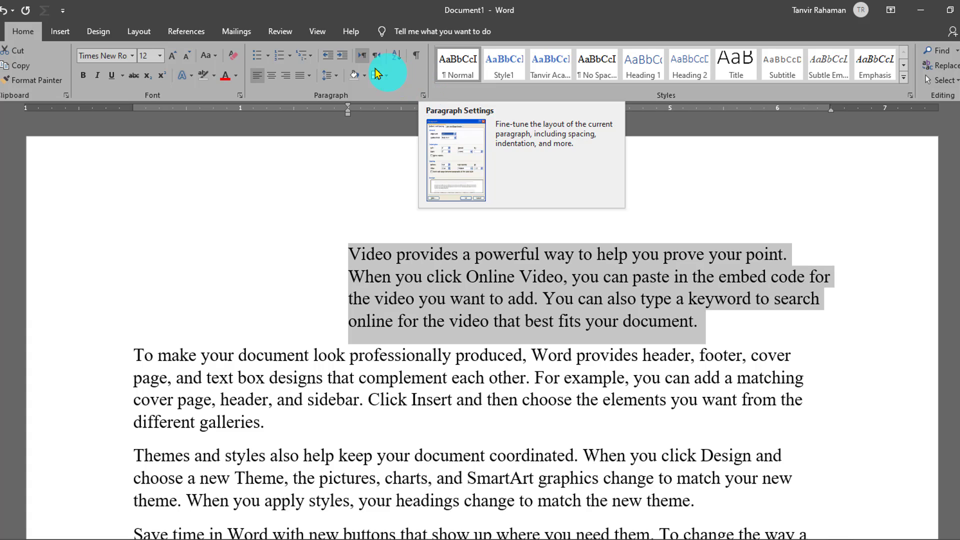
pyautogui.click(424, 96)
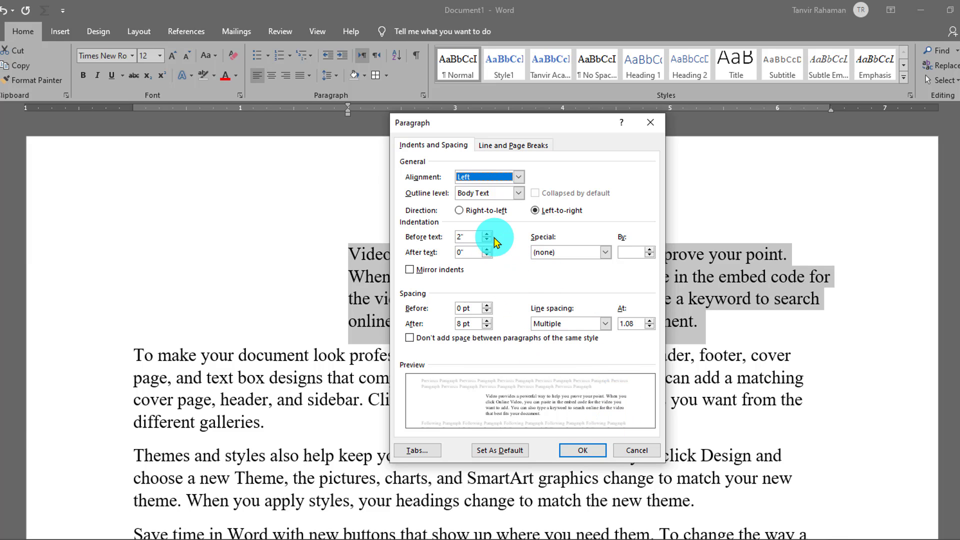
pyautogui.click(623, 450)
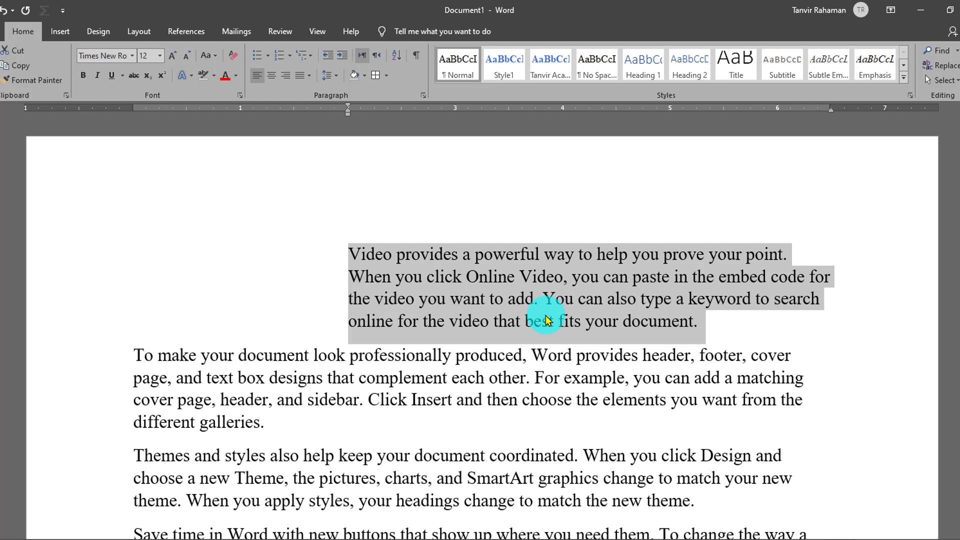
# Undo the indentation changes made to the first paragraph.
pyautogui.hotkey('ctrl', 'z')
pyautogui.hotkey('ctrl', 'z')
pyautogui.hotkey('ctrl', 'z')
pyautogui.hotkey('ctrl', 'z')
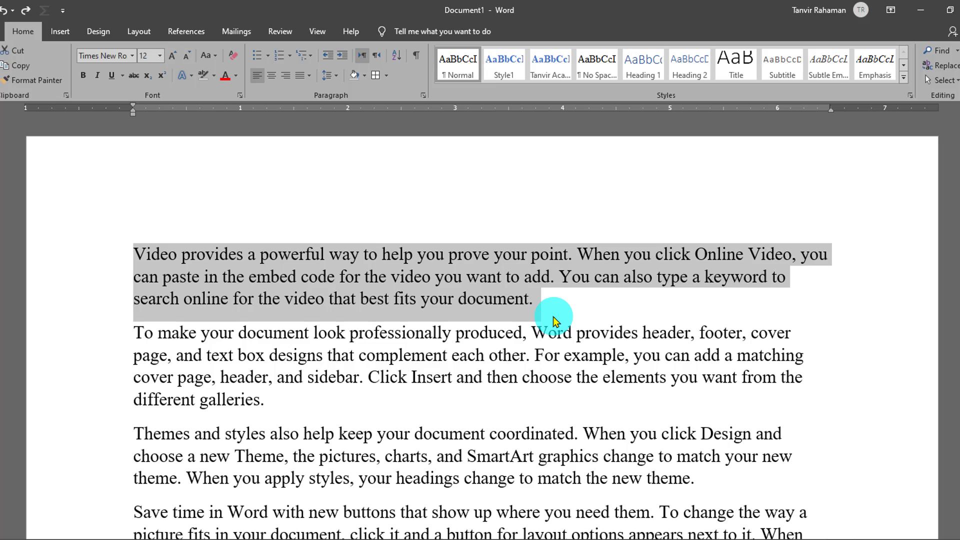
# Set the document's default tab stops to 1" through the tab settings.
pyautogui.click(580, 308)
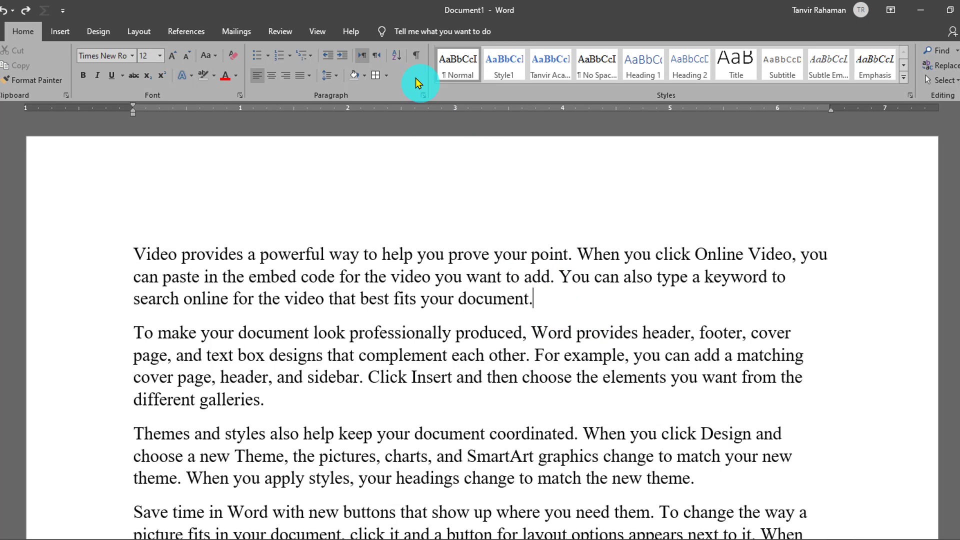
pyautogui.click(422, 96)
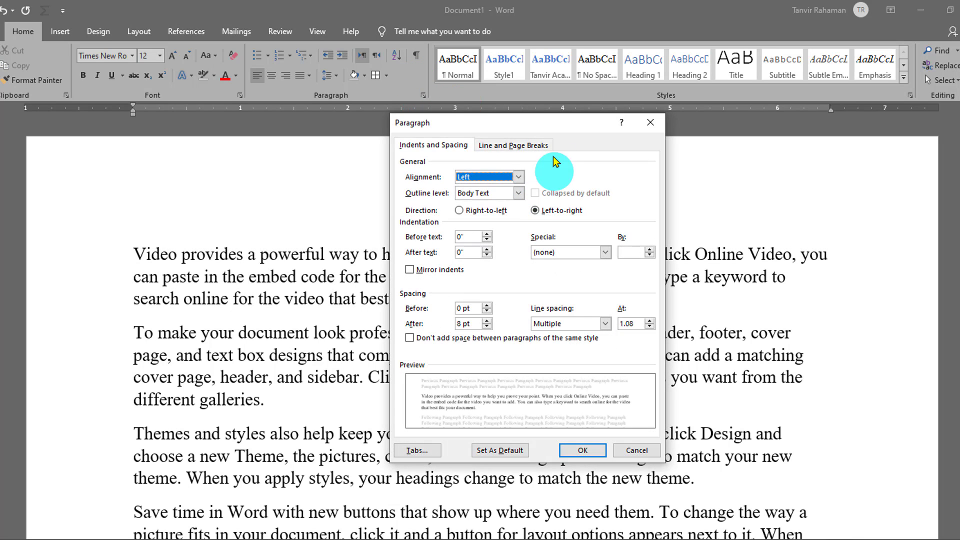
pyautogui.moveTo(542, 124); pyautogui.dragTo(521, 111)
pyautogui.click(398, 435)
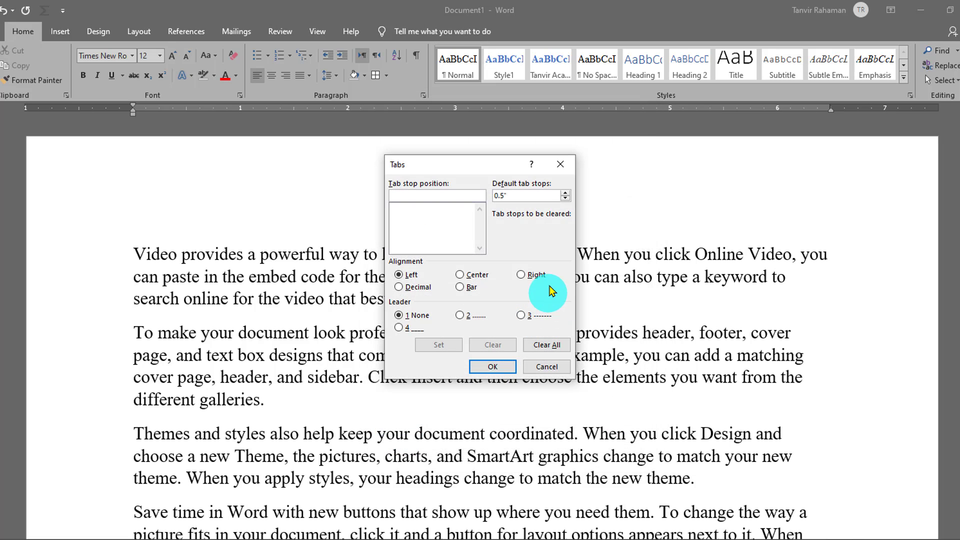
pyautogui.click(565, 193)
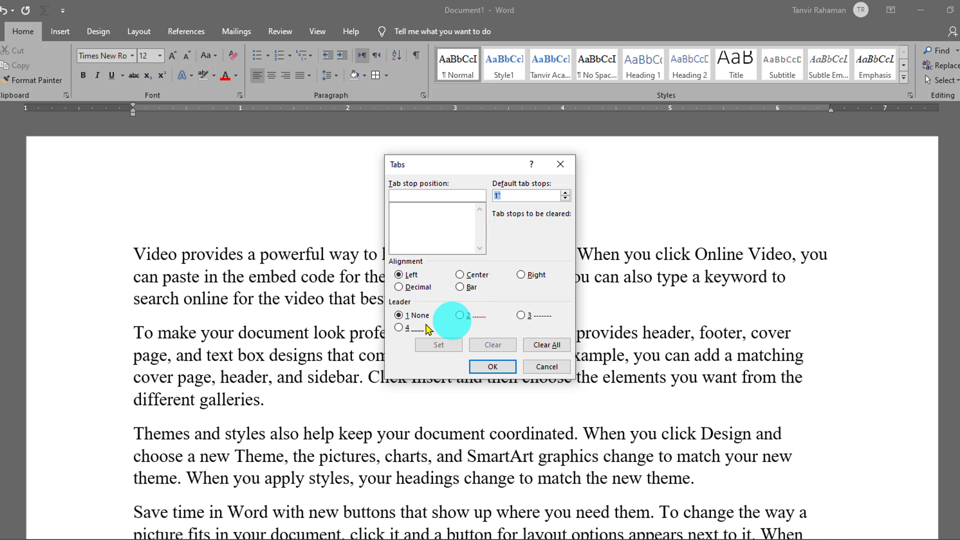
pyautogui.click(494, 368)
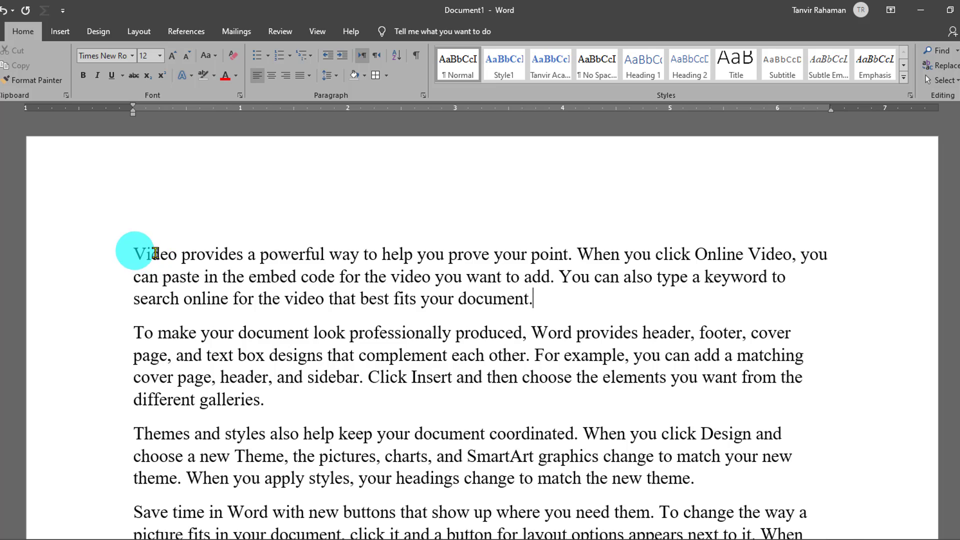
# Indent the whole first paragraph by two levels and bring it back to the margin.
pyautogui.moveTo(156, 254); pyautogui.dragTo(528, 305)
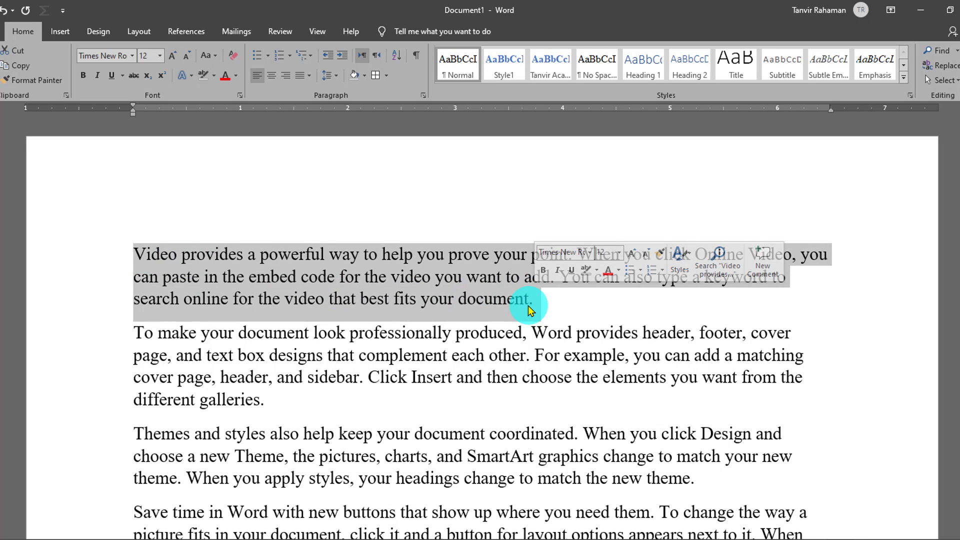
pyautogui.hotkey('ctrl', 'm')
pyautogui.hotkey('ctrl', 'm')
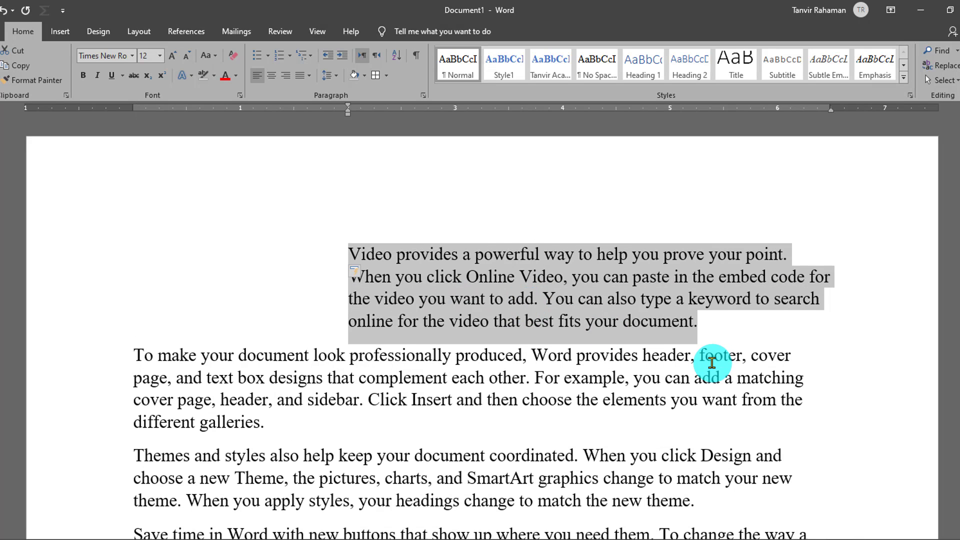
pyautogui.hotkey('ctrl', 'shift', 'm')
pyautogui.hotkey('ctrl', 'shift', 'm')
# Indent the first paragraph from the start of its first line using four tab steps.
pyautogui.click(306, 253)
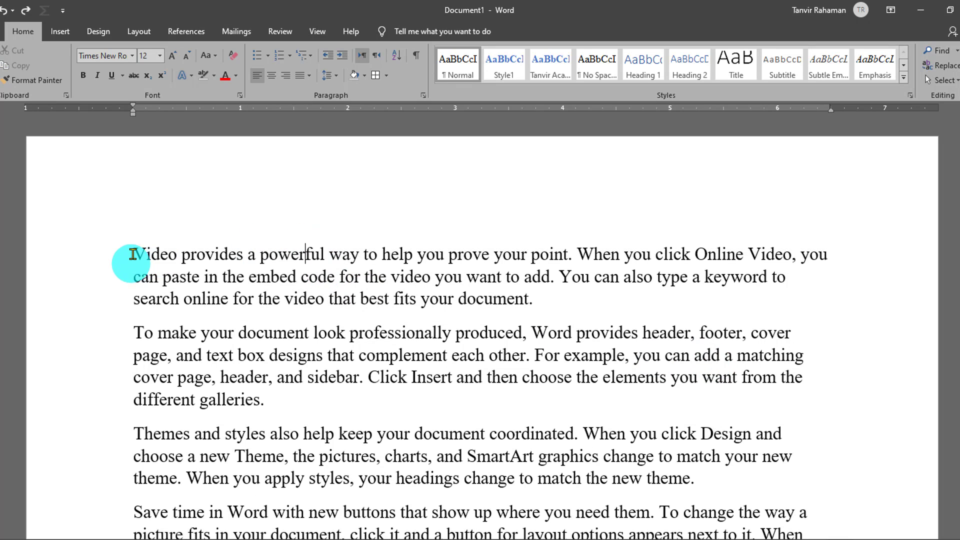
pyautogui.click(133, 254)
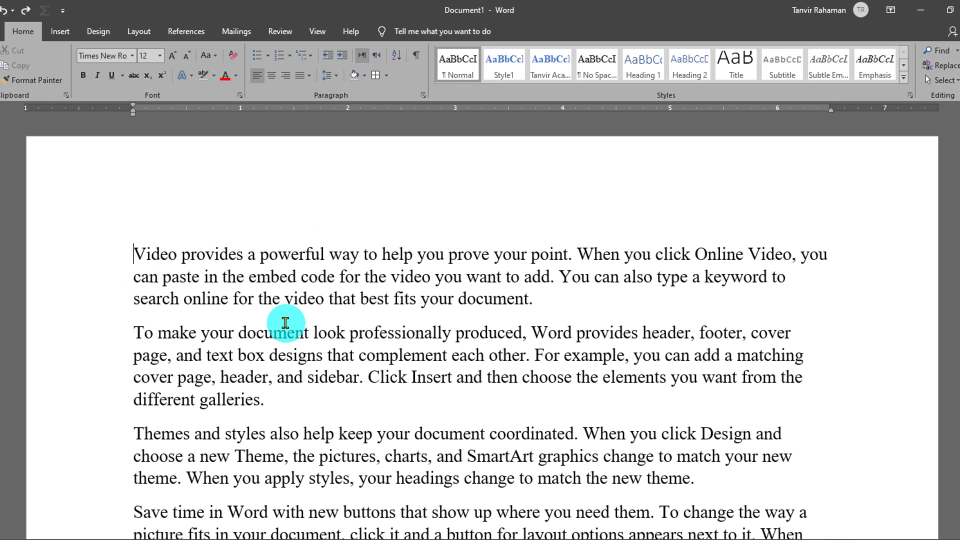
pyautogui.press('Tab')
pyautogui.press('Tab')
pyautogui.press('Tab')
pyautogui.press('Tab')
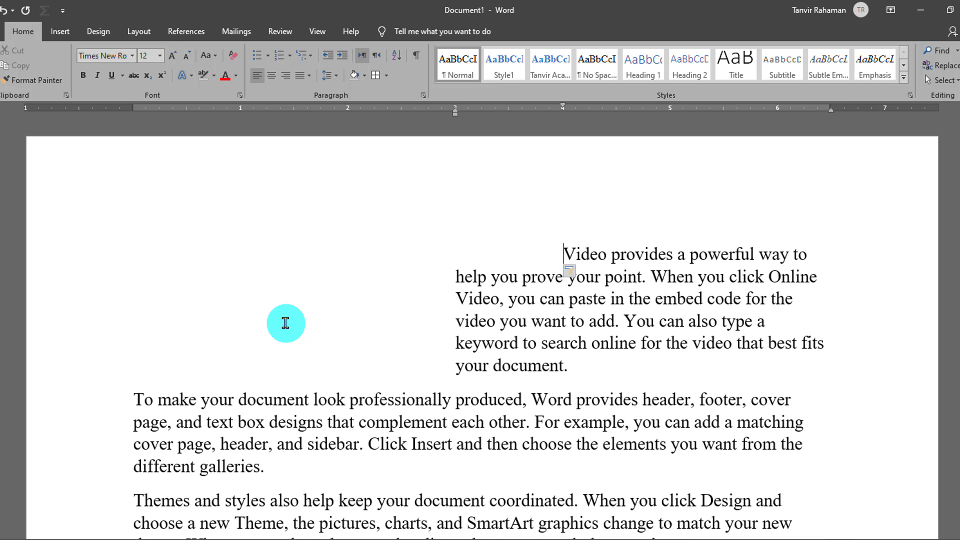
# Undo the four tab indents on the first paragraph.
pyautogui.hotkey('ctrl', 'z')
pyautogui.hotkey('ctrl', 'z')
pyautogui.hotkey('ctrl', 'z')
pyautogui.hotkey('ctrl', 'z')
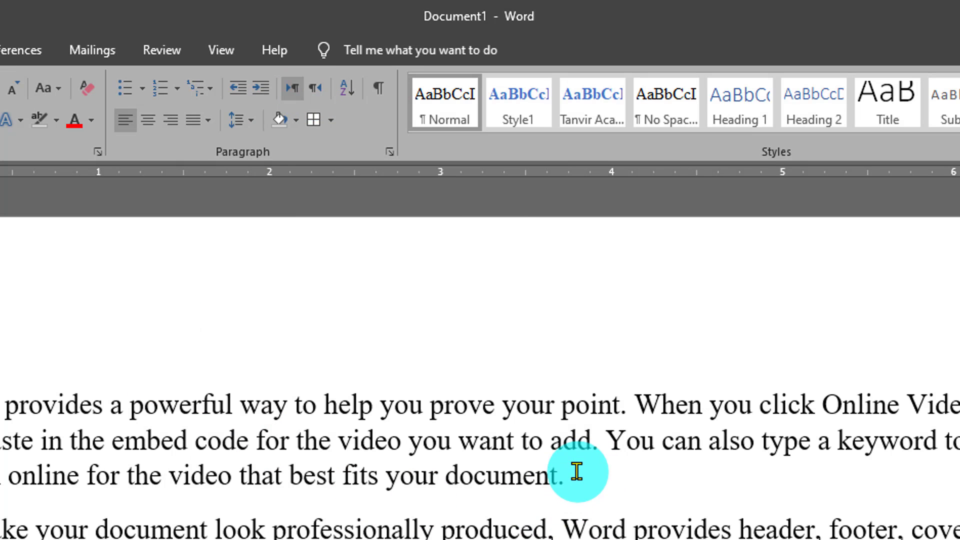
# Delete all the sample paragraphs and clear the trial text "abc" so the page is empty.
pyautogui.hotkey('ctrl', 'a')
pyautogui.press('Delete')
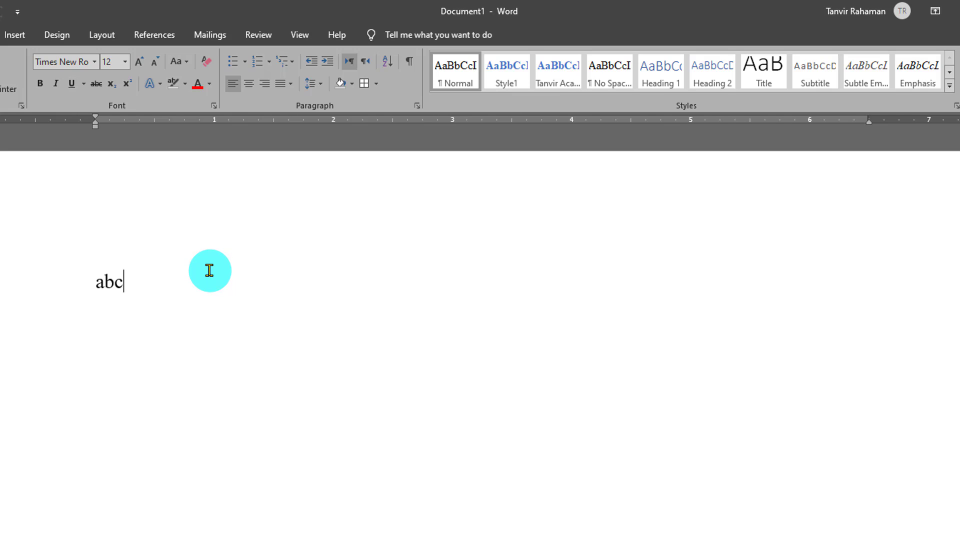
pyautogui.hotkey('ctrl', 'BackSpace')
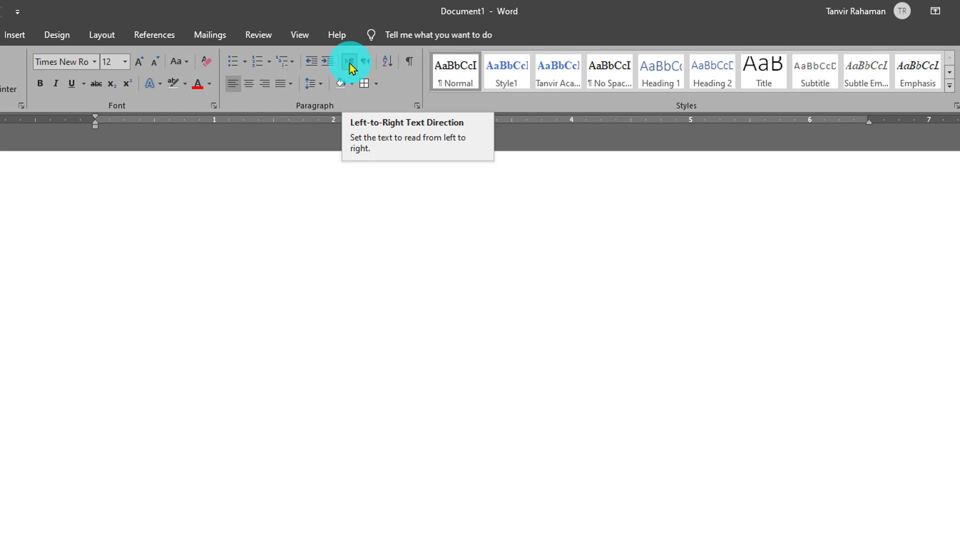
# Try right-to-left text direction with a test line of r letters, undo the typing and restore left-to-right direction.
pyautogui.click(365, 62)
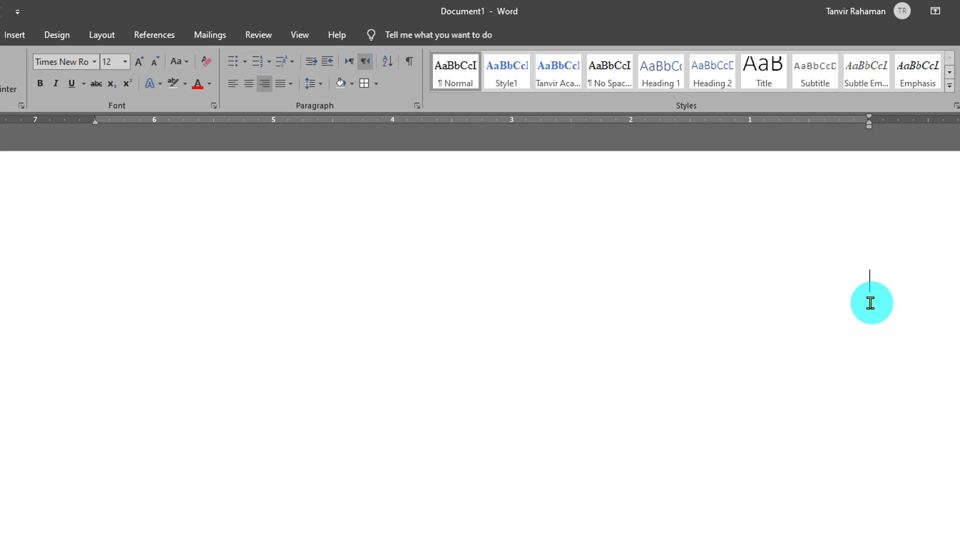
pyautogui.write('r')
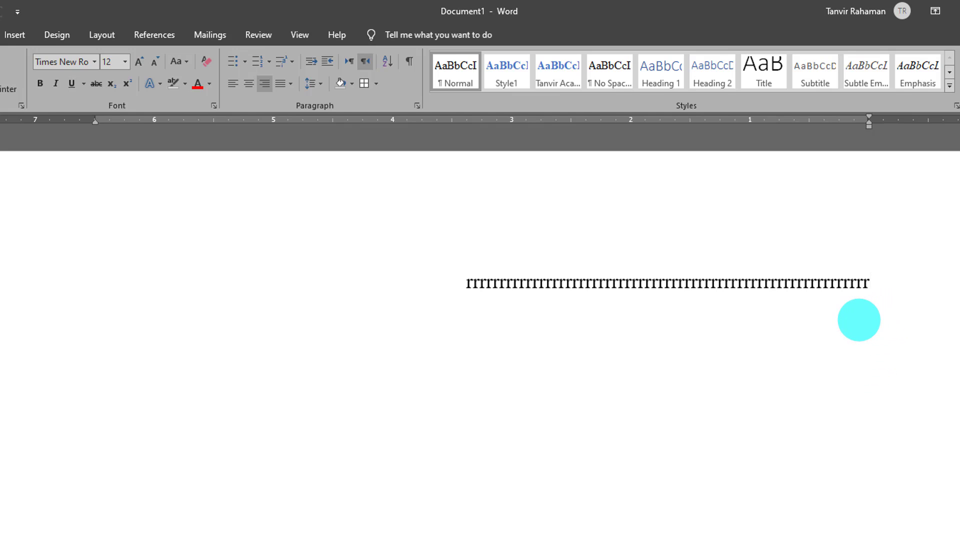
pyautogui.hotkey('ctrl', 'z')
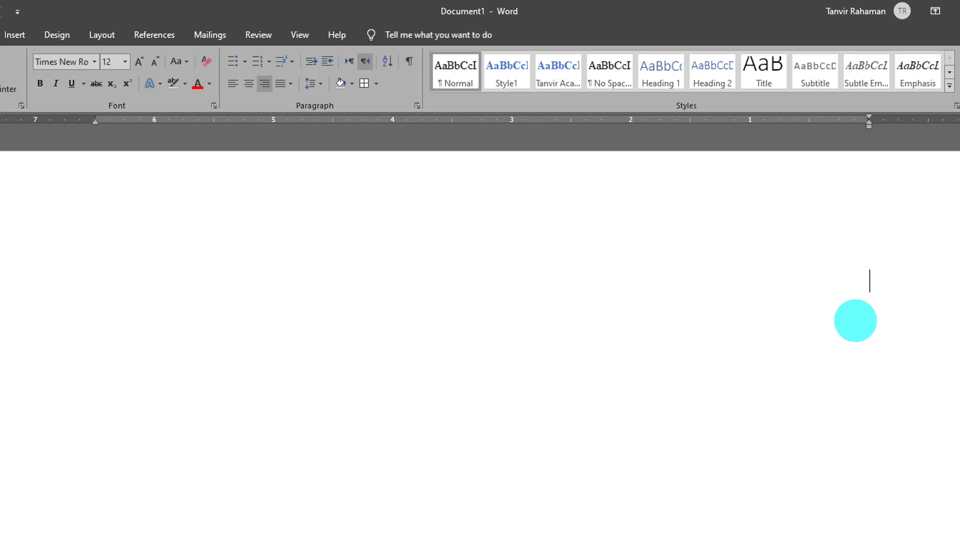
pyautogui.click(350, 63)
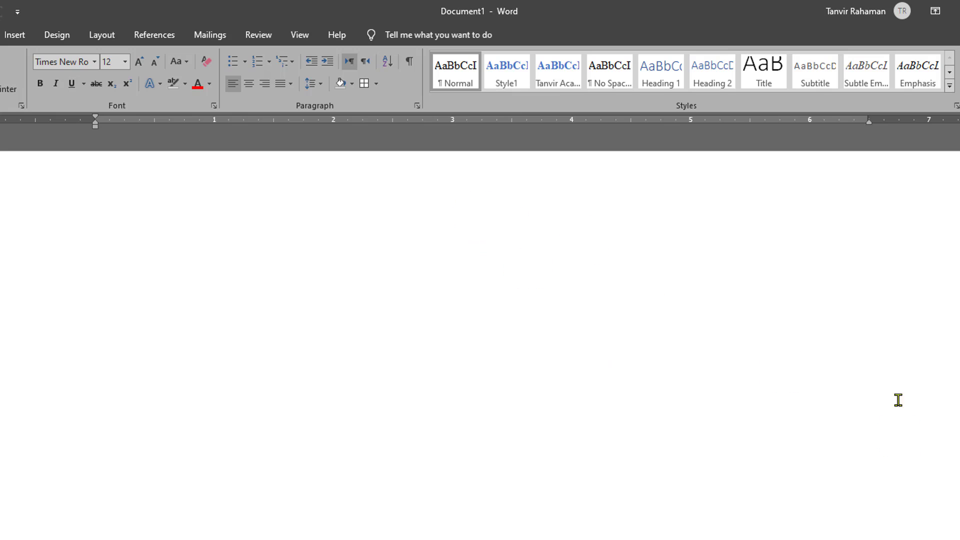
pyautogui.click(18, 526)
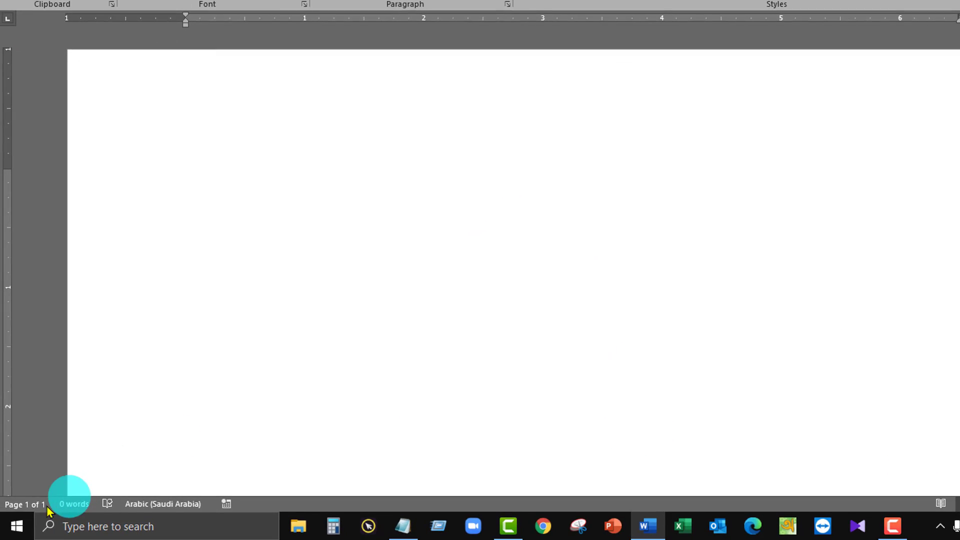
# Search Windows for "leng" and open the language and keyboard options at the preferred languages list.
pyautogui.click(20, 527)
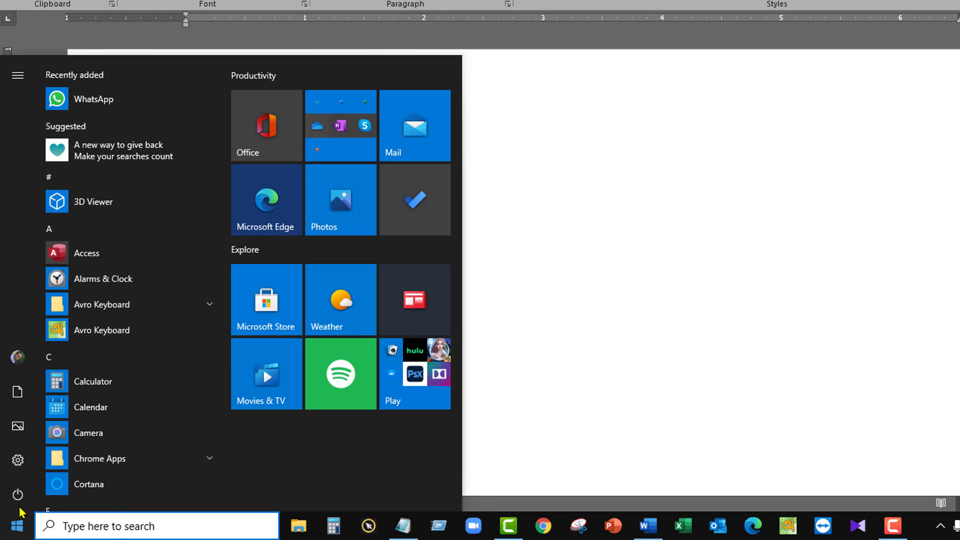
pyautogui.moveTo(21, 466)
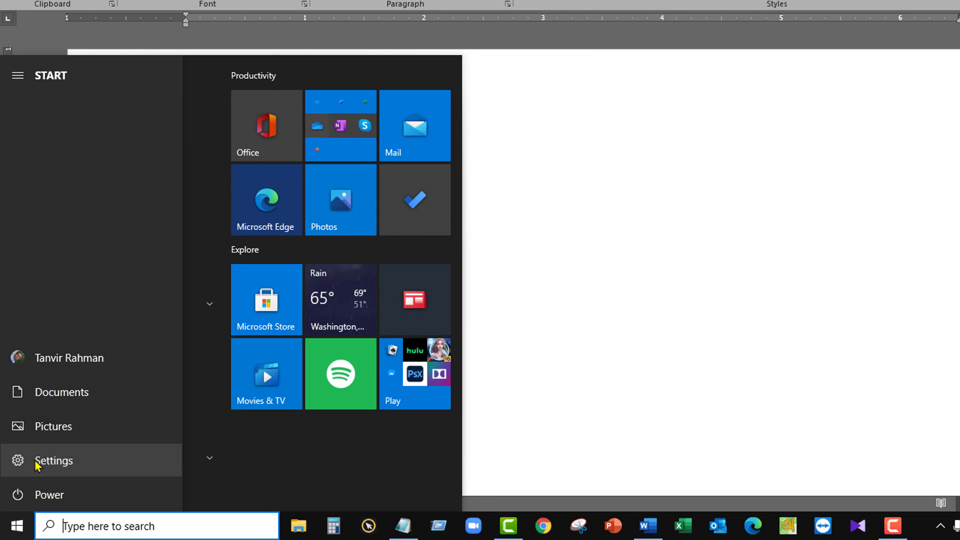
pyautogui.click(92, 527)
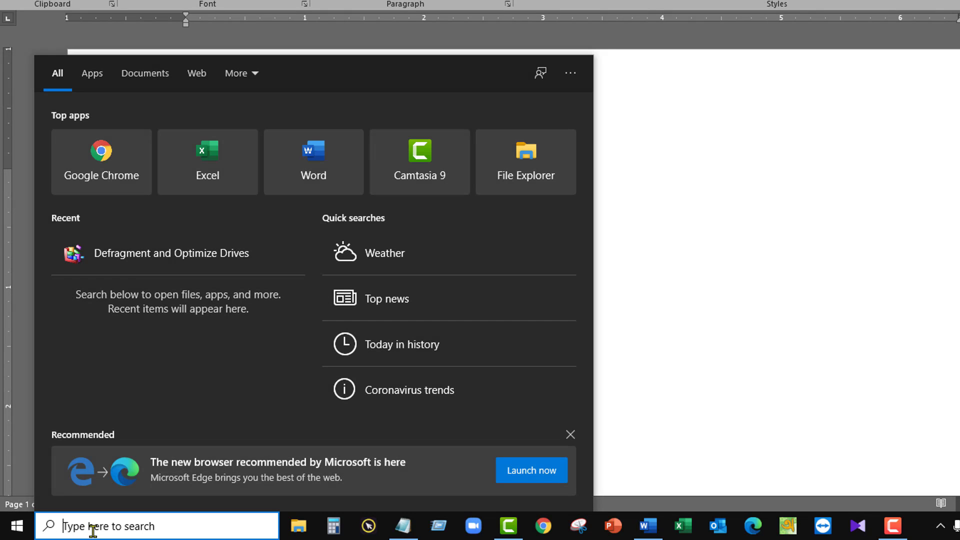
pyautogui.write('leng')
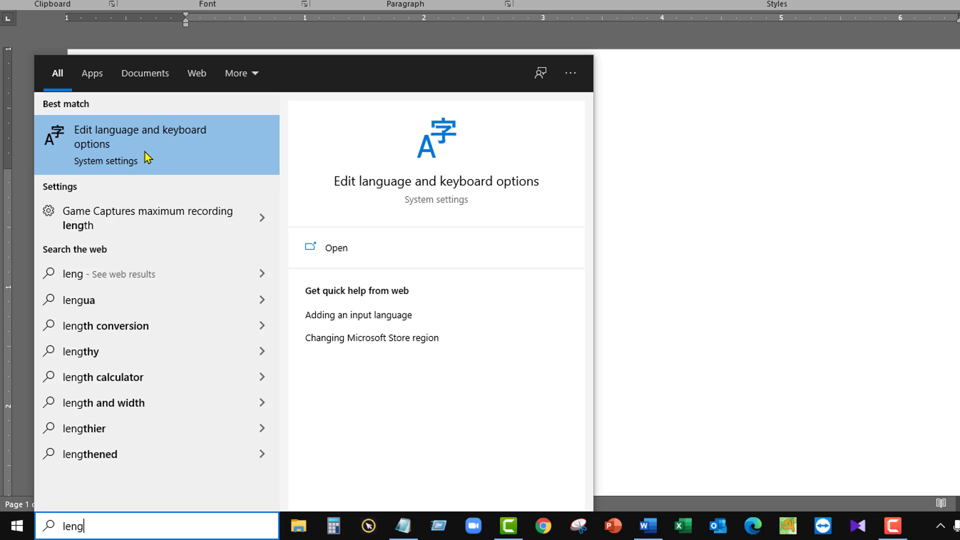
pyautogui.click(147, 158)
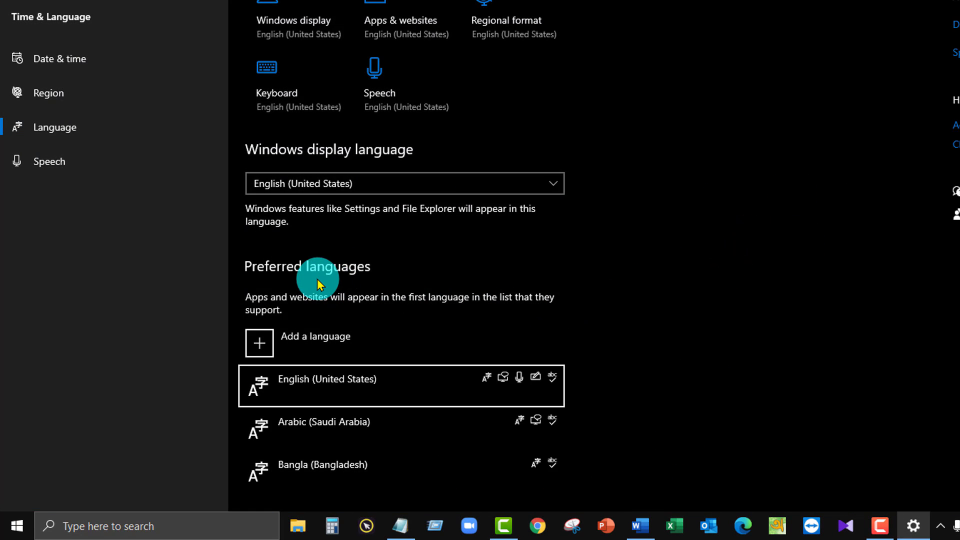
pyautogui.scroll(-1, 360, 275)
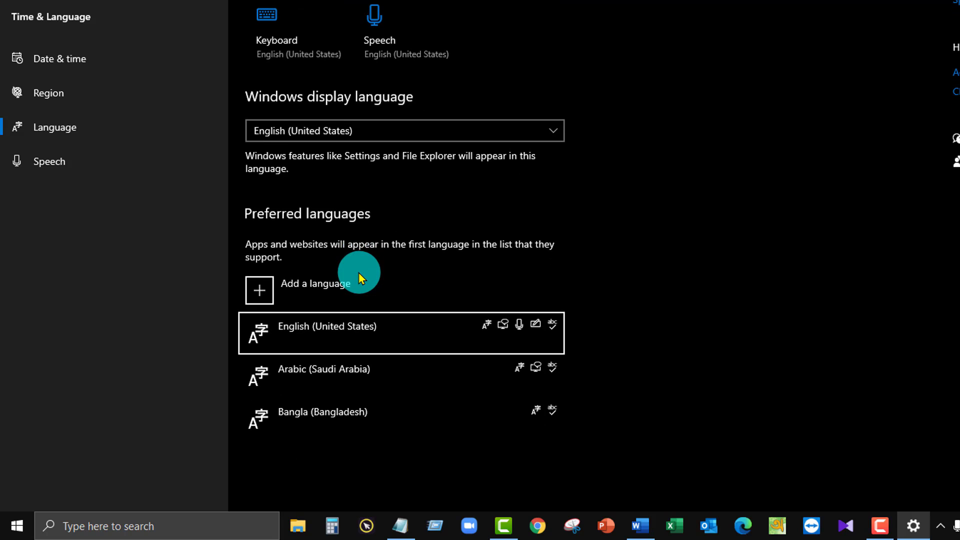
# Search the installable languages for "ara", cancel without adding one, and check the Arabic (Saudi Arabia) entry among the preferred languages.
pyautogui.click(259, 294)
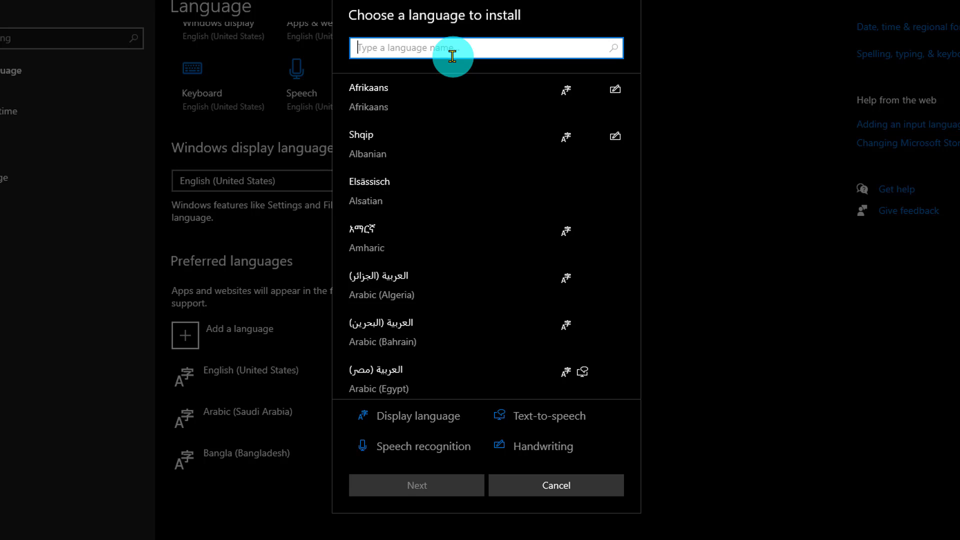
pyautogui.write('ara')
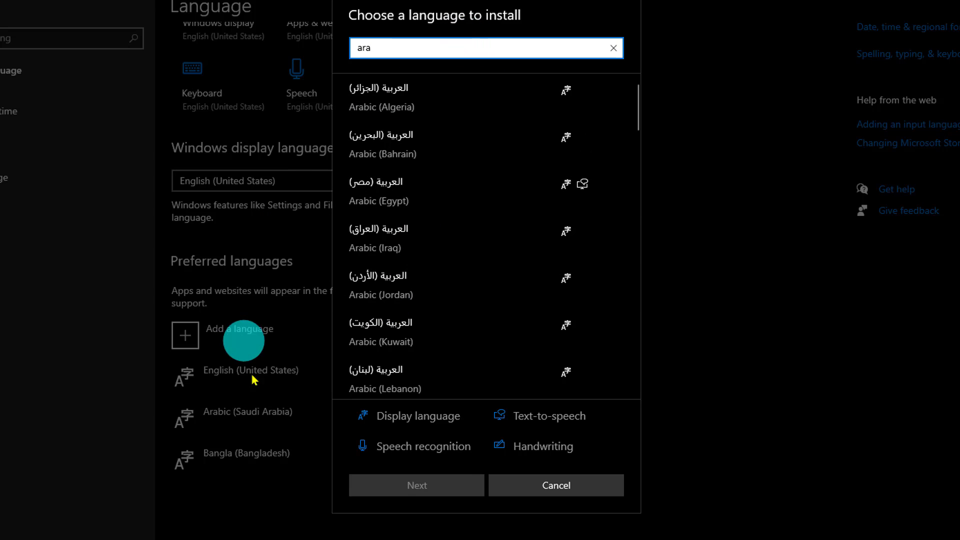
pyautogui.click(602, 497)
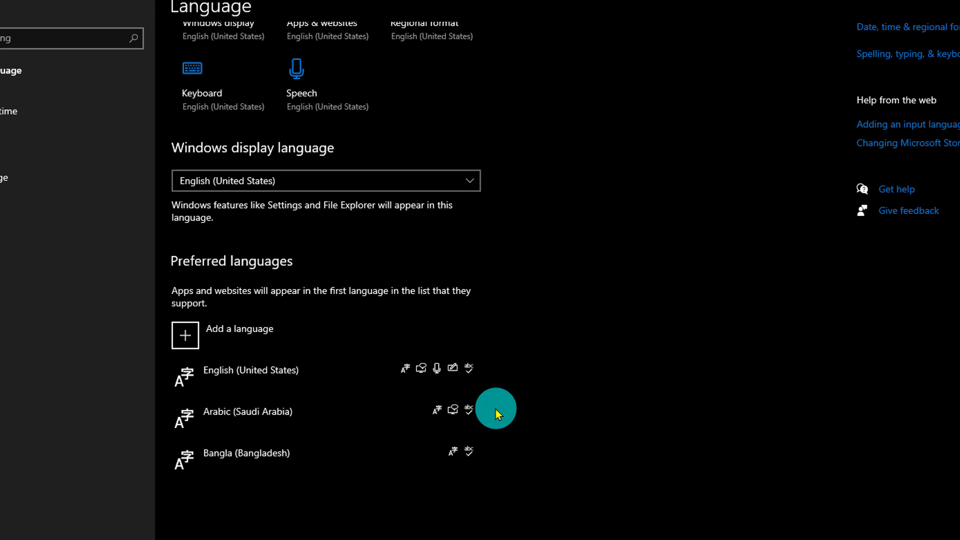
pyautogui.rightClick(332, 415)
pyautogui.click(375, 455)
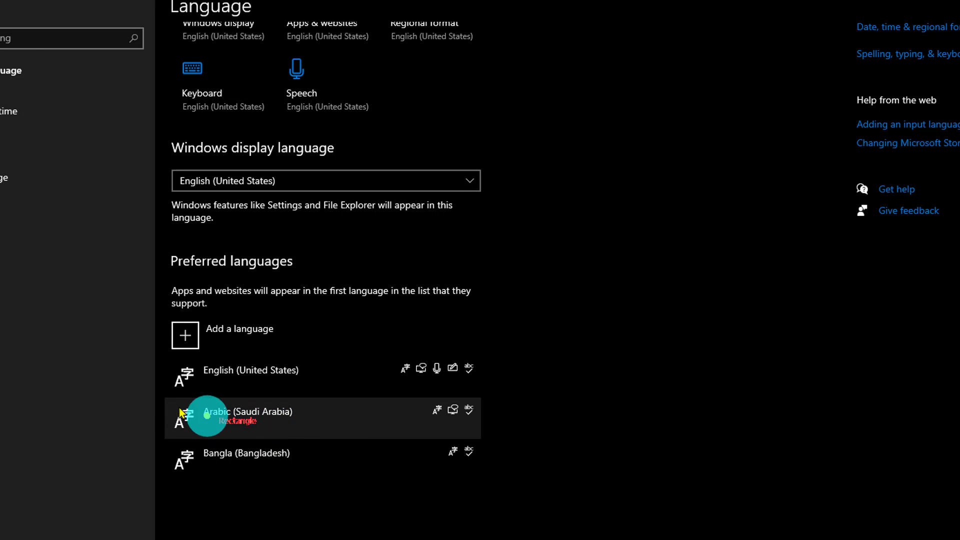
pyautogui.moveTo(169, 397); pyautogui.dragTo(358, 436)
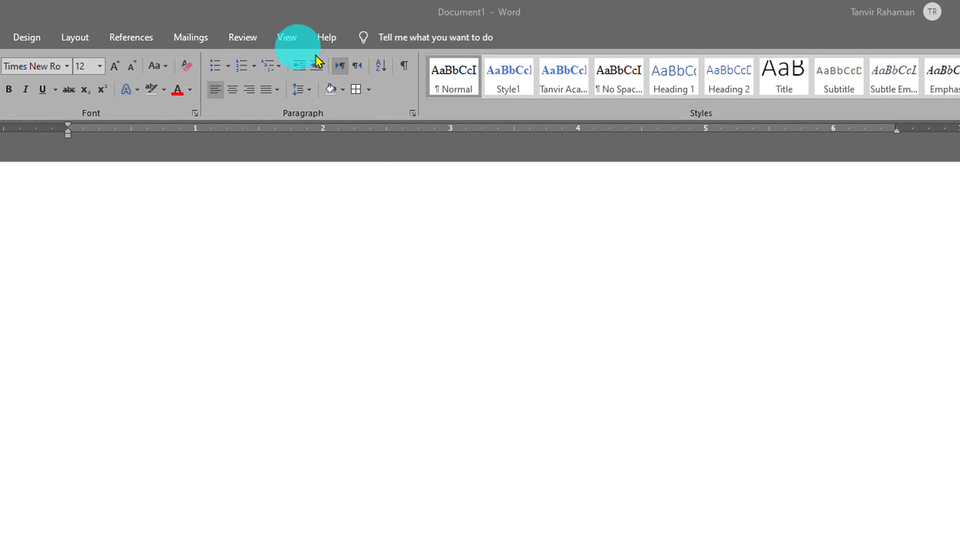
# Switch to Word, try right-to-left and left-to-right direction with a trial word, and replace it with separate lines E, F, G, A, B, D.
pyautogui.click(356, 70)
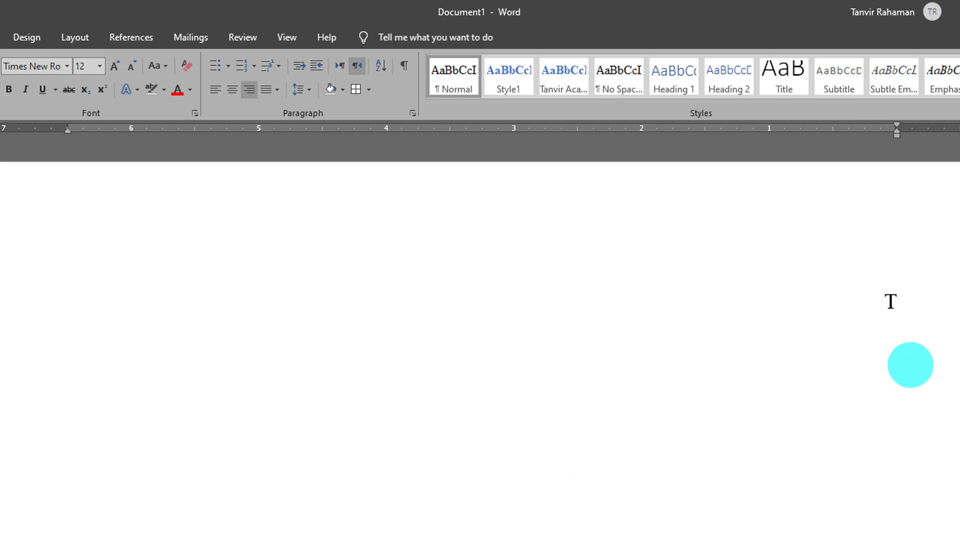
pyautogui.click(339, 66)
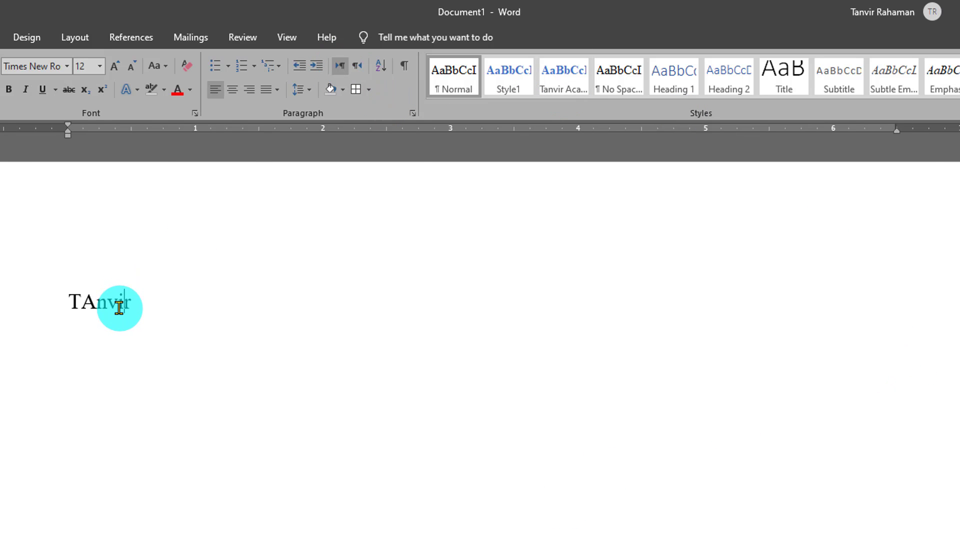
pyautogui.press('BackSpace')
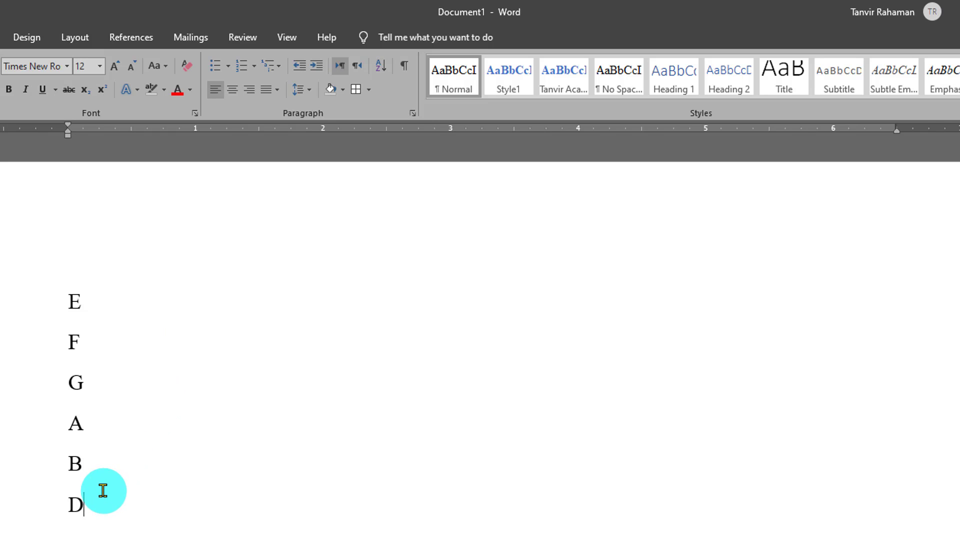
# Sort the six single-letter lines by paragraphs as text in ascending order.
pyautogui.moveTo(98, 516); pyautogui.dragTo(56, 307)
pyautogui.click(372, 68)
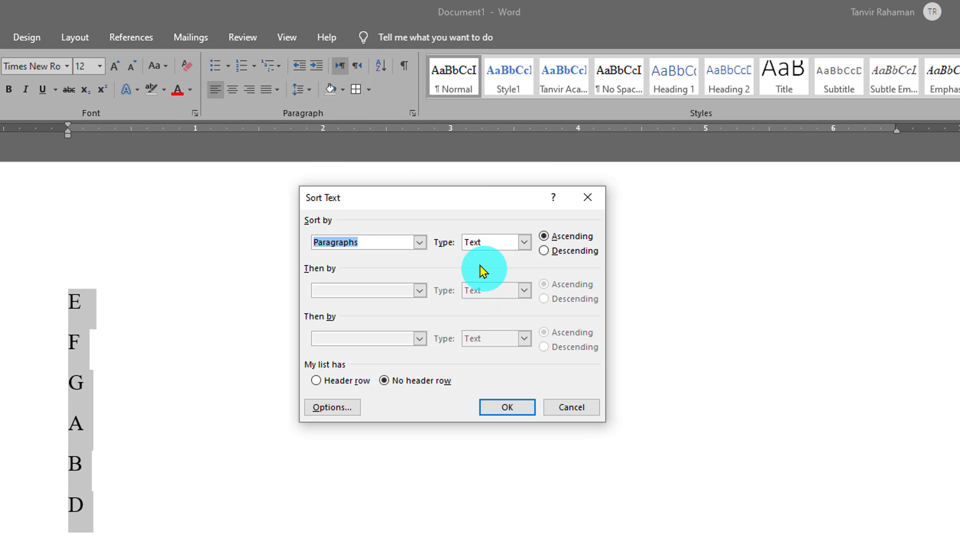
pyautogui.moveTo(450, 203); pyautogui.dragTo(339, 196)
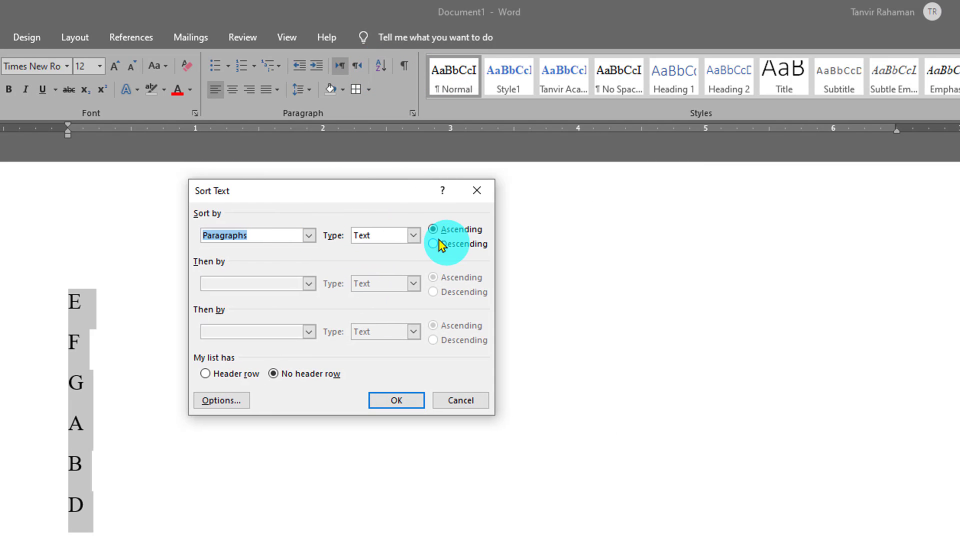
pyautogui.click(414, 236)
pyautogui.click(415, 237)
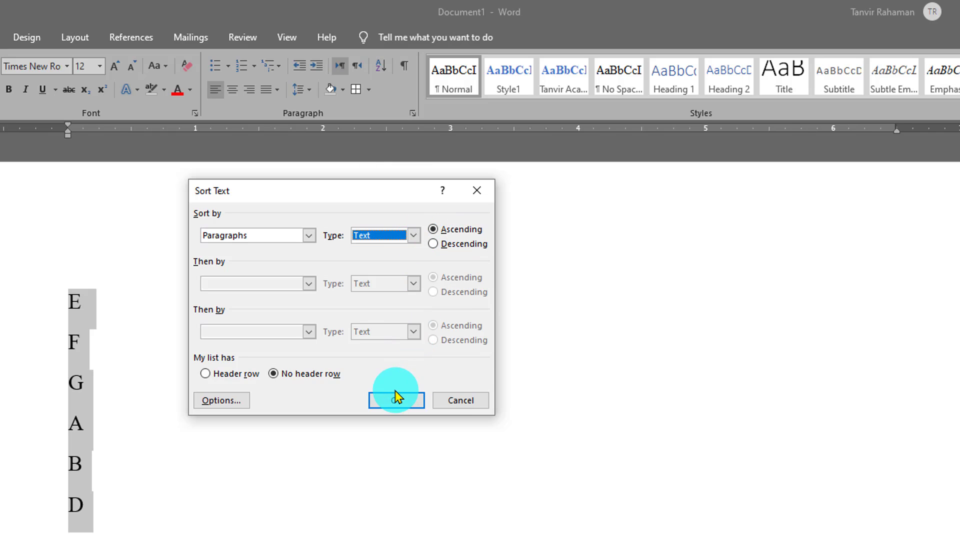
pyautogui.click(419, 406)
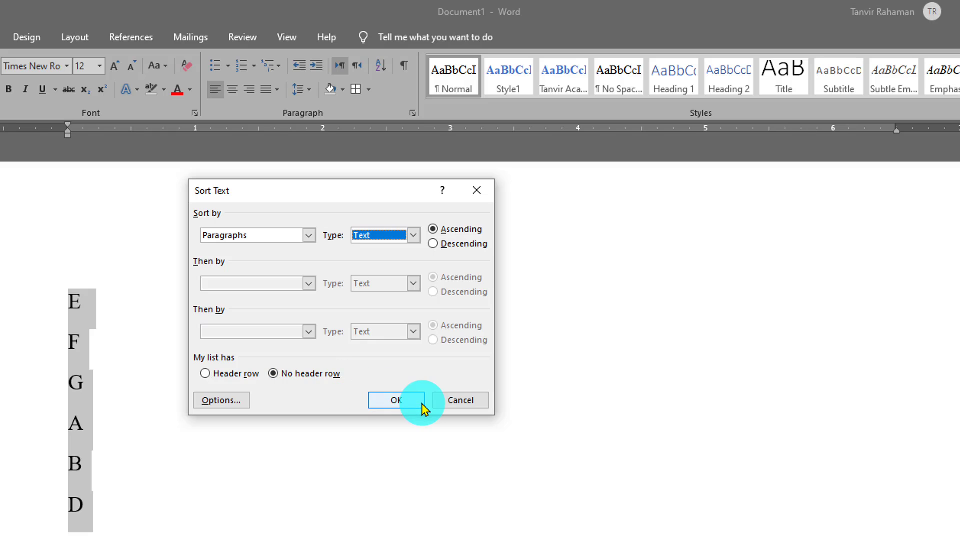
pyautogui.click(98, 314)
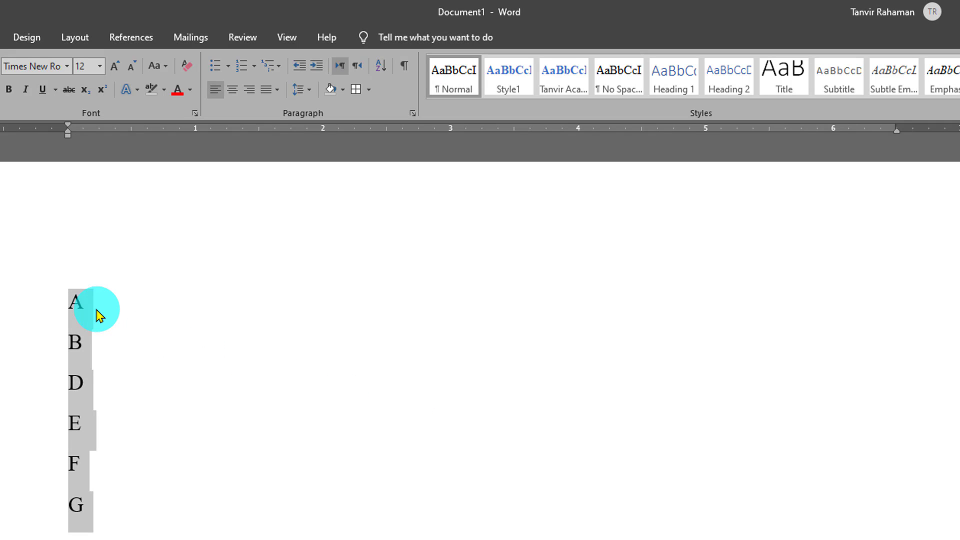
pyautogui.click(100, 320)
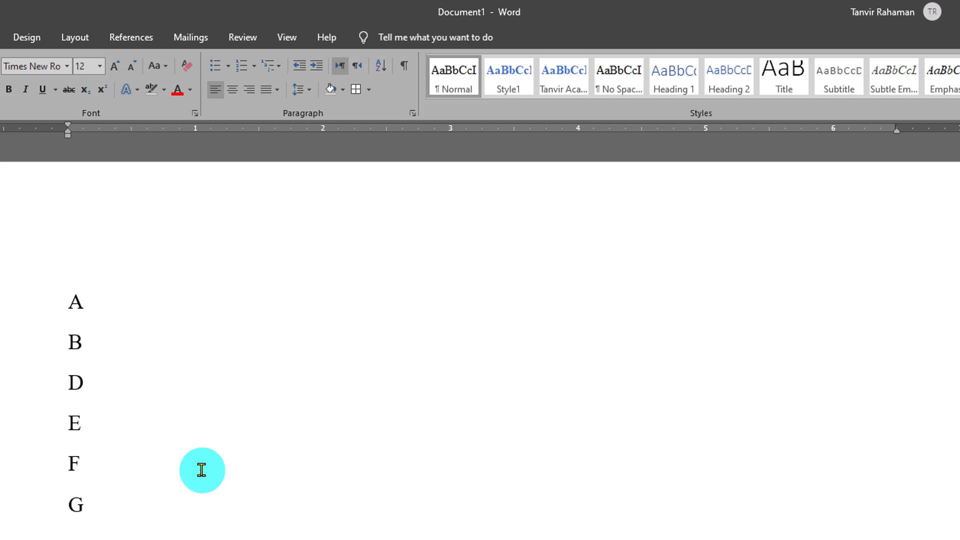
# Undo the sort, the typed letters and the earlier deletion of the sample paragraphs.
pyautogui.hotkey('ctrl', 'z')
pyautogui.hotkey('ctrl', 'z')
pyautogui.hotkey('ctrl', 'z')
pyautogui.hotkey('ctrl', 'z')
pyautogui.hotkey('ctrl', 'z')
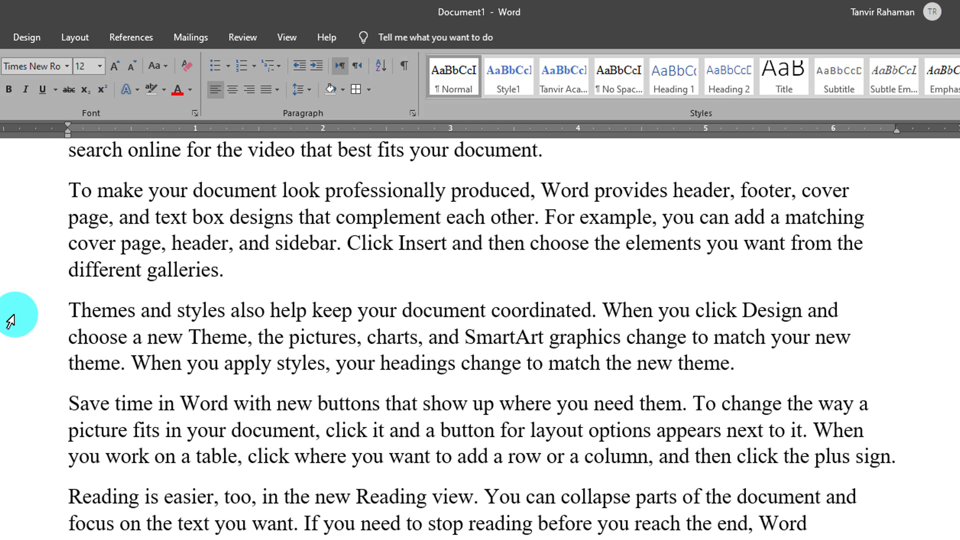
# Show the formatting marks with the first two paragraphs selected, hide them again and clear the selection.
pyautogui.scroll(3, 145, 253)
pyautogui.moveTo(37, 475); pyautogui.dragTo(38, 300)
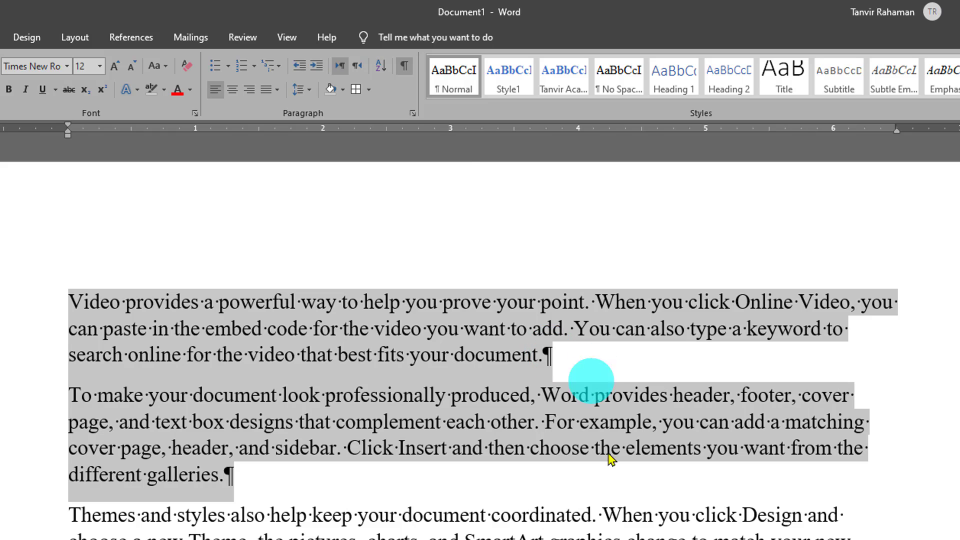
pyautogui.click(405, 70)
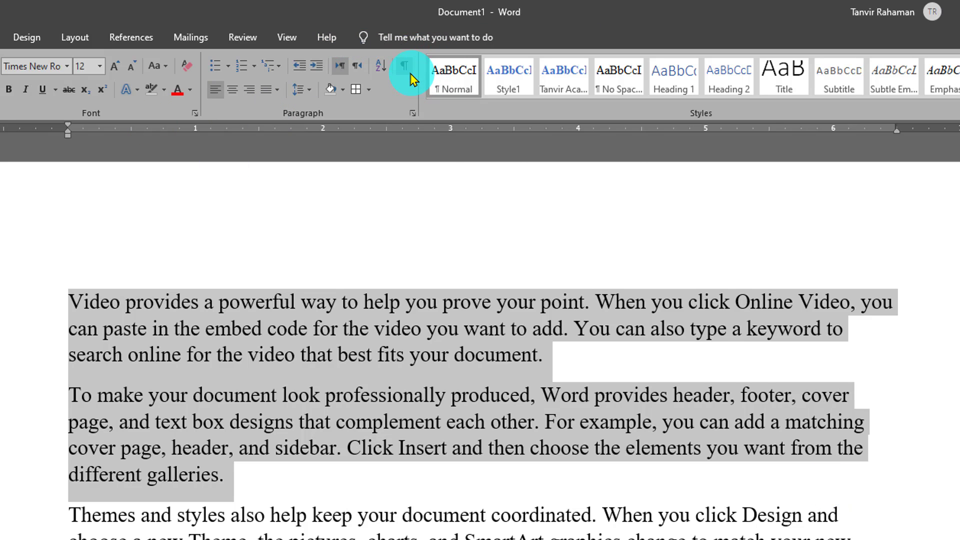
pyautogui.click(211, 356)
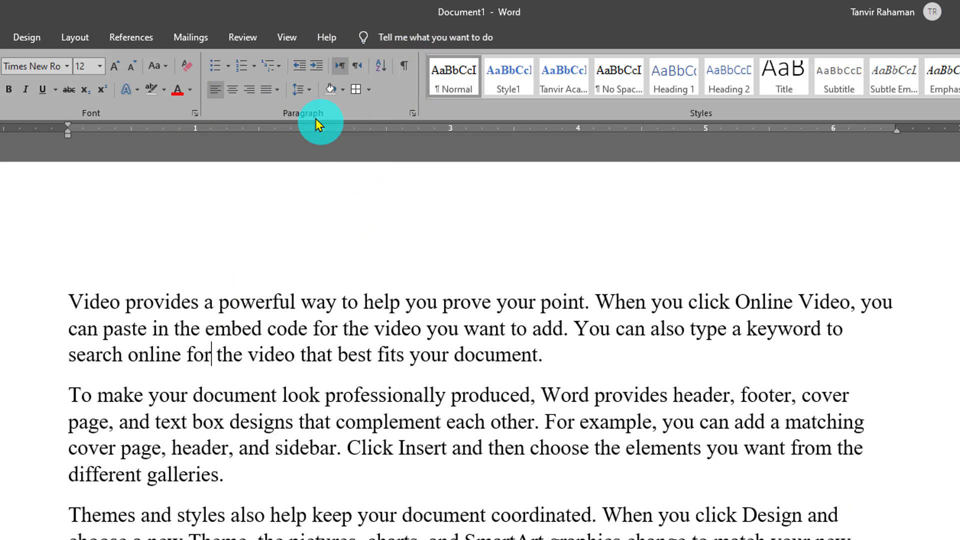
# Open the first paragraph's Paragraph settings and review the Line and Page Breaks options and the Indents and Spacing options.
pyautogui.click(413, 114)
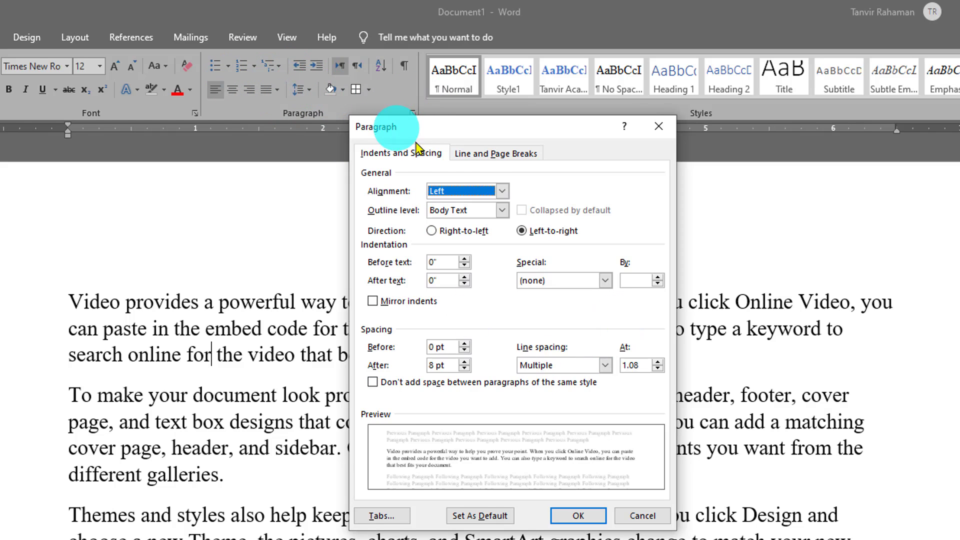
pyautogui.click(481, 151)
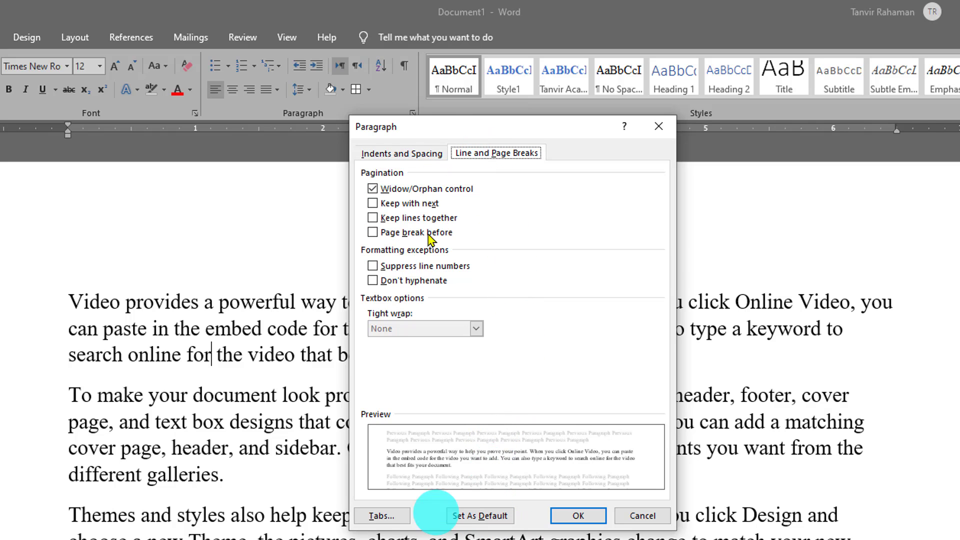
pyautogui.click(411, 153)
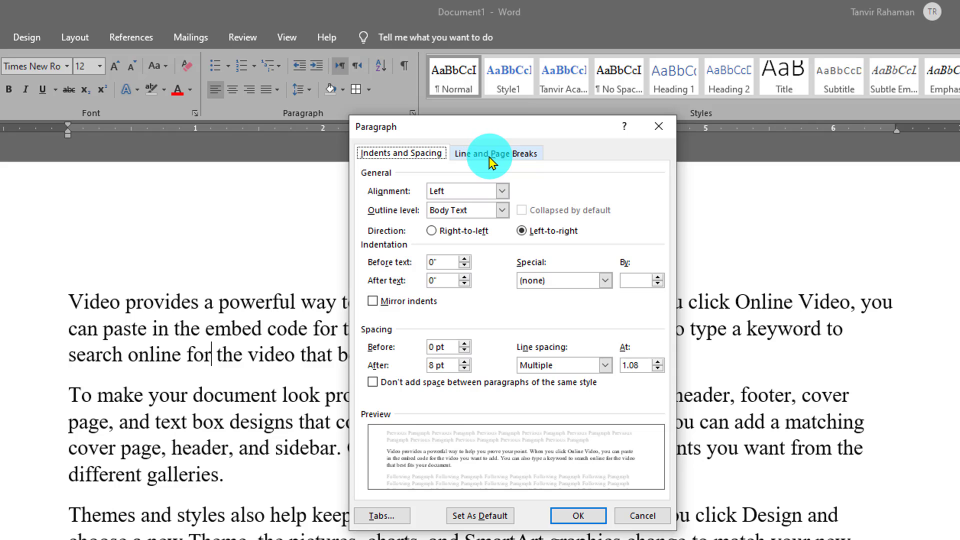